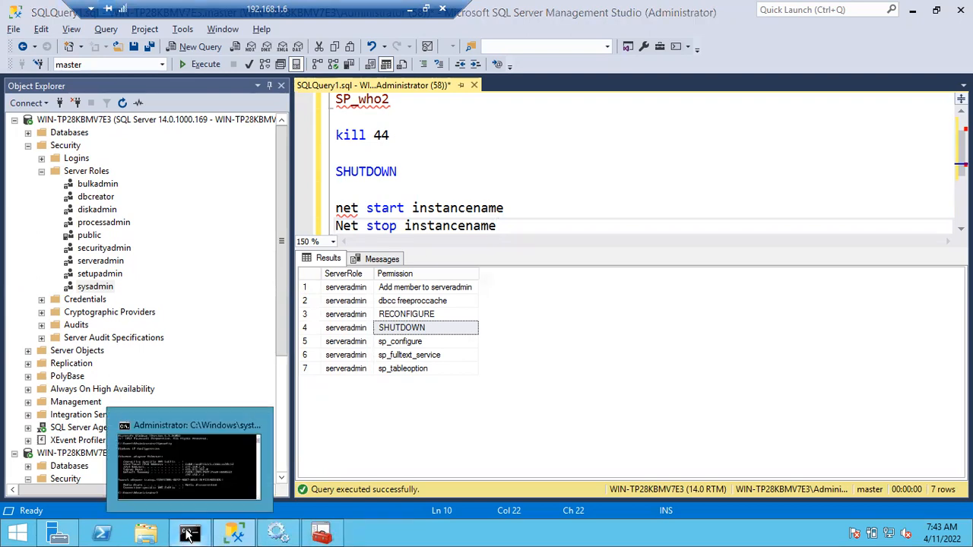
- Switch to the open Command Prompt window and move it clear of the query text
click(189, 535)
drag(373, 72, 721, 146)
drag(590, 135, 655, 97)
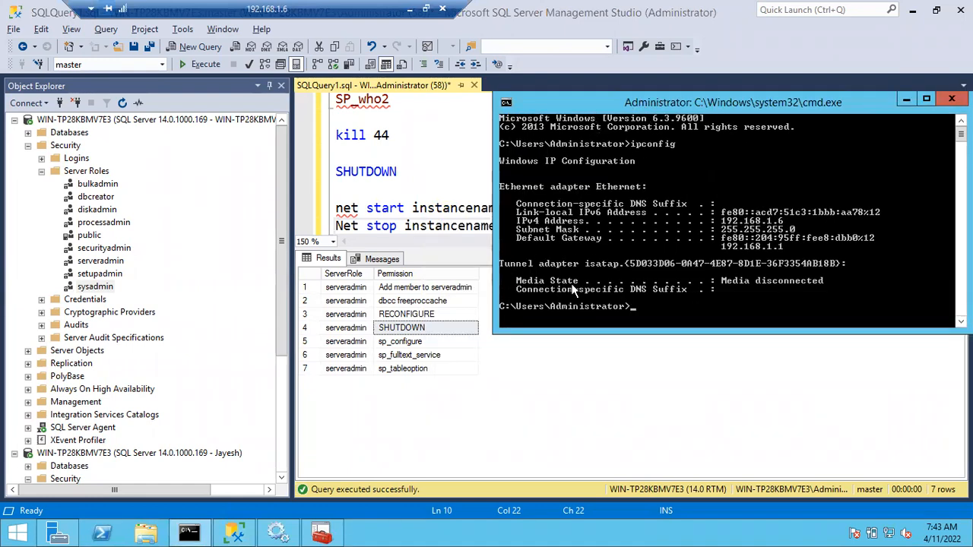
right_click(191, 537)
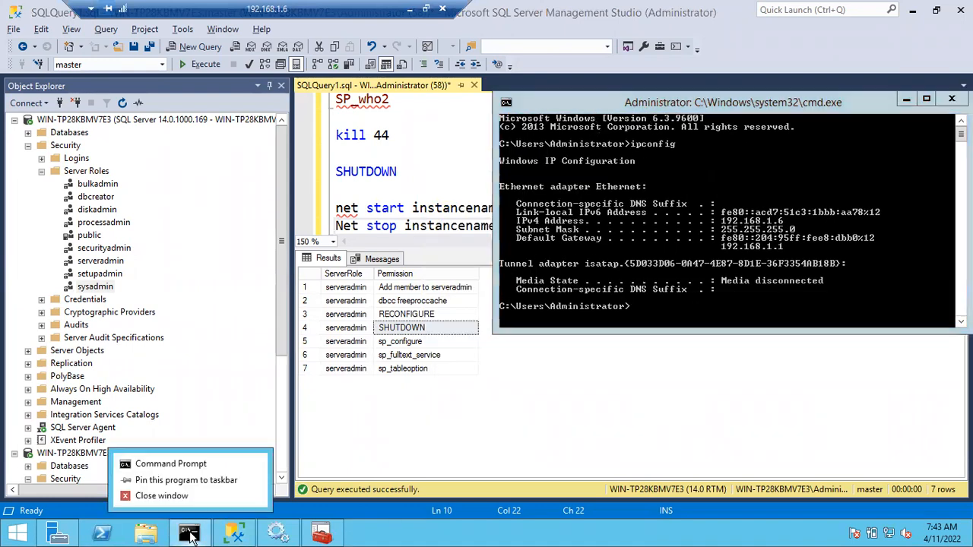
right_click(187, 466)
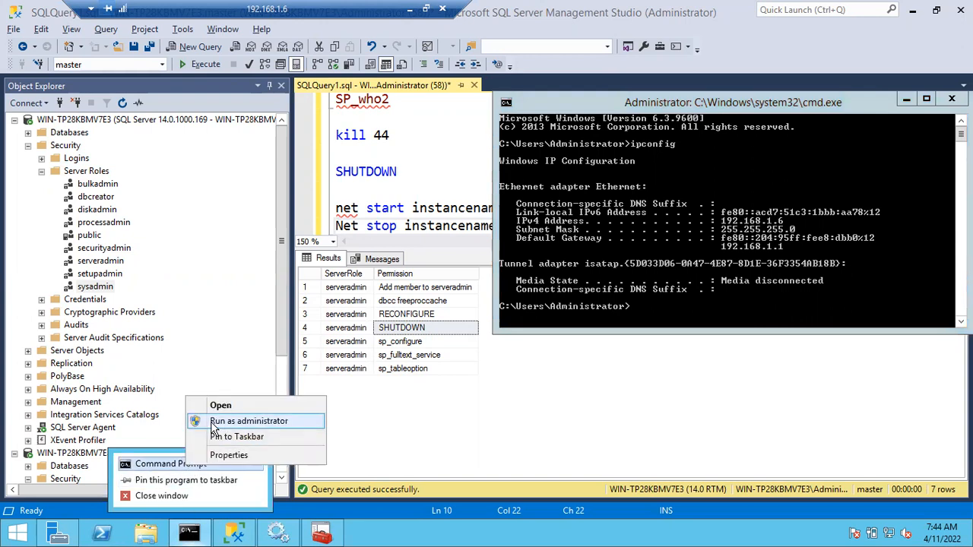
click(409, 537)
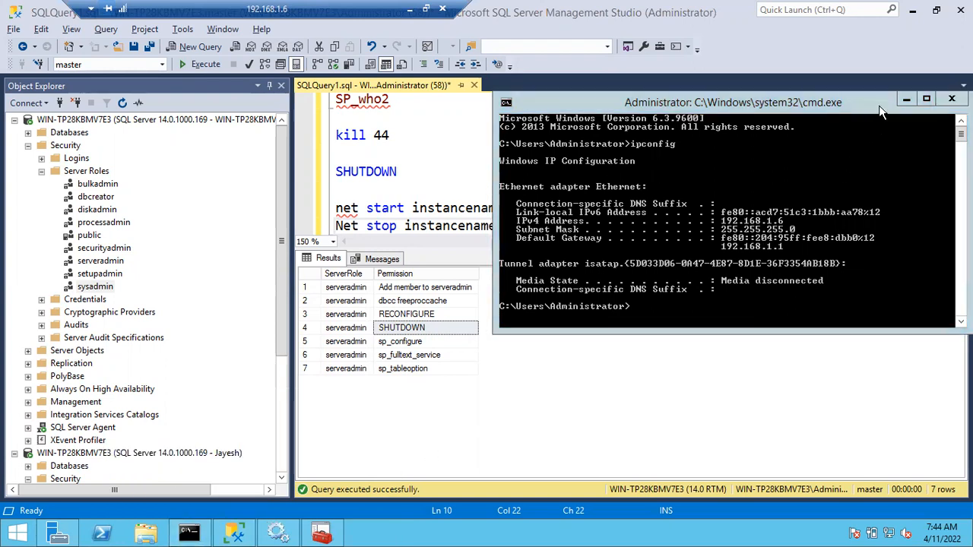
- Stop the default SQL Server instance with net stop MSSQLSERVER, answering Y to also stop its dependent services
click(652, 308)
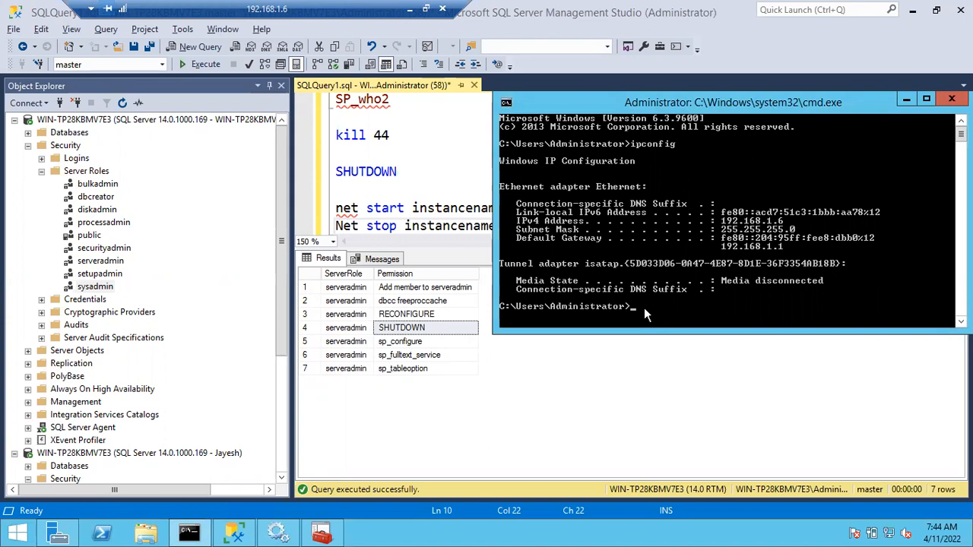
text(net stop MSSQLSERVER)
key(Return)
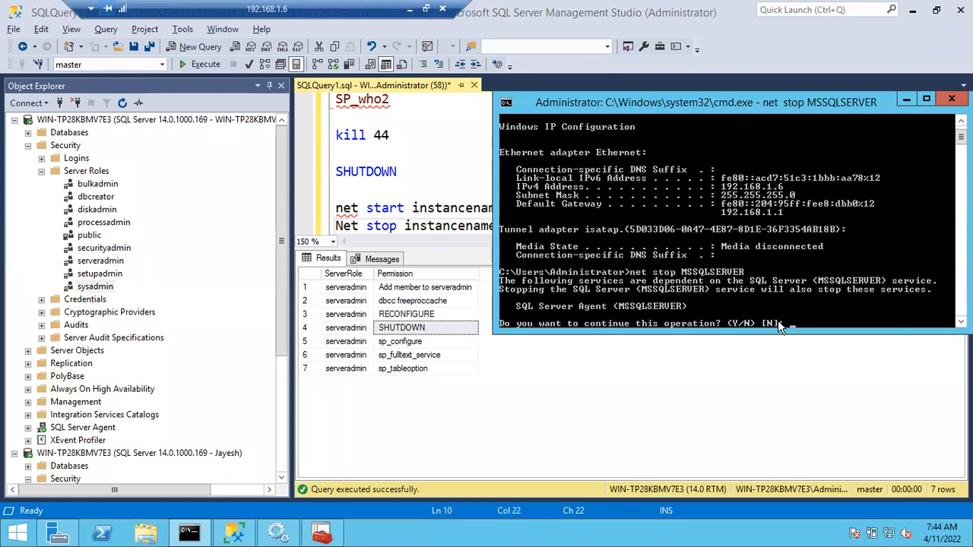
text(Y)
key(Return)
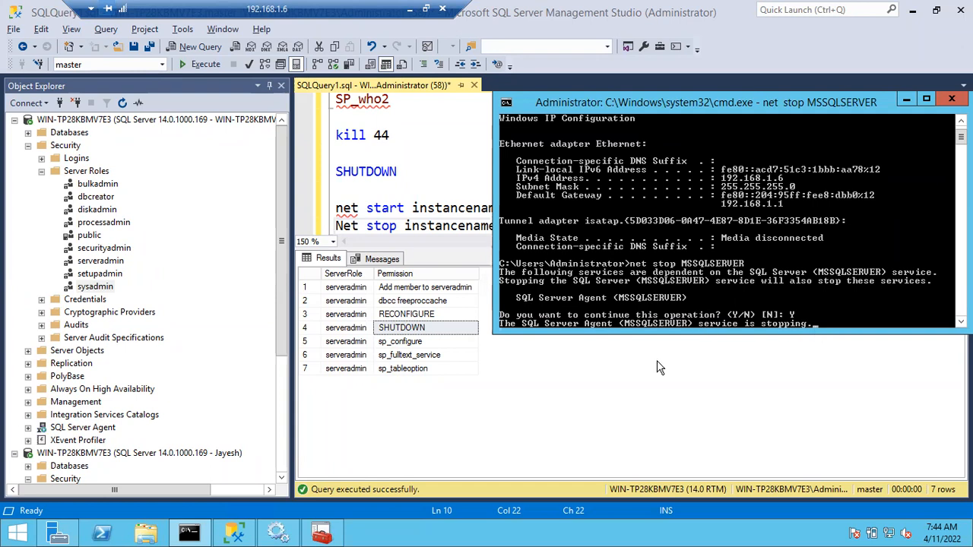
- Switch to SQL Server Configuration Manager and refresh the services list to check the SQL Server and SQL Server Agent states
click(321, 532)
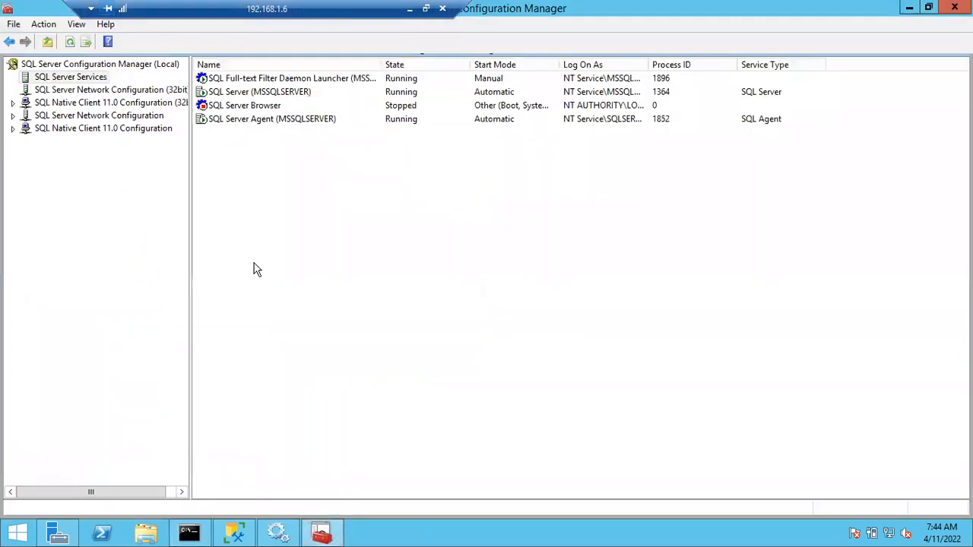
click(274, 94)
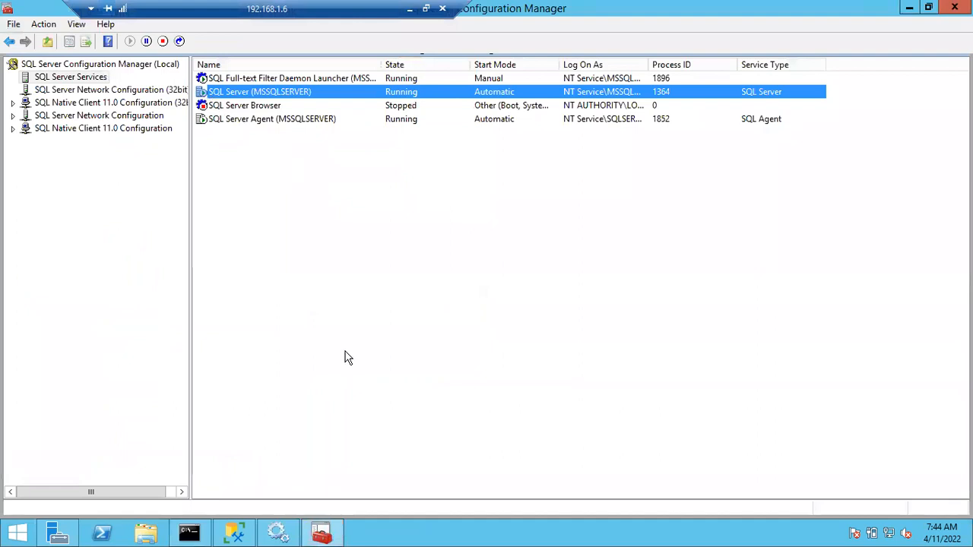
click(190, 533)
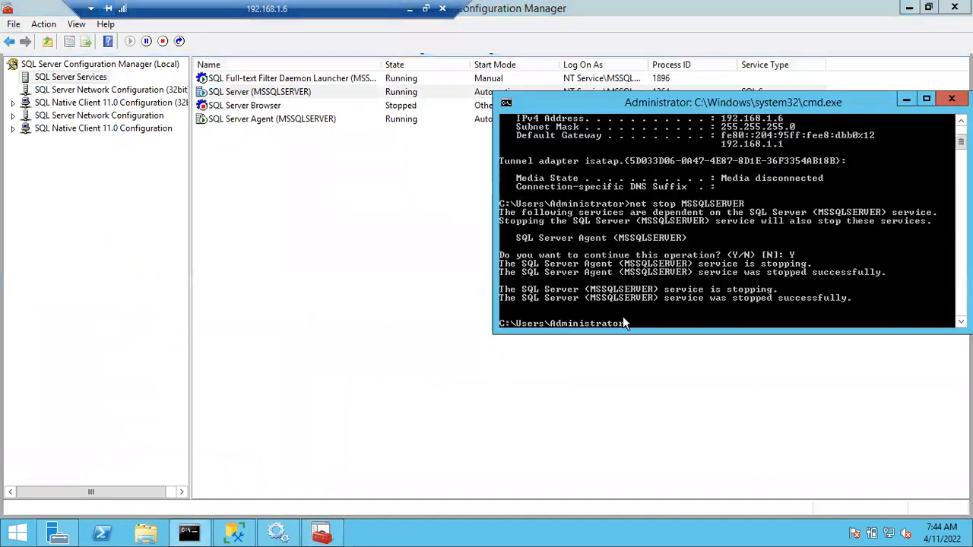
click(319, 202)
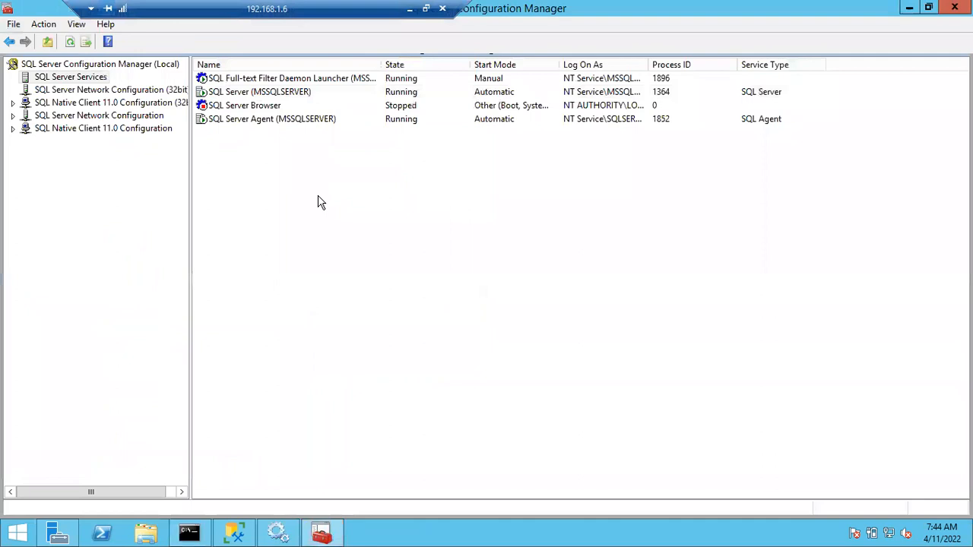
click(236, 91)
click(235, 117)
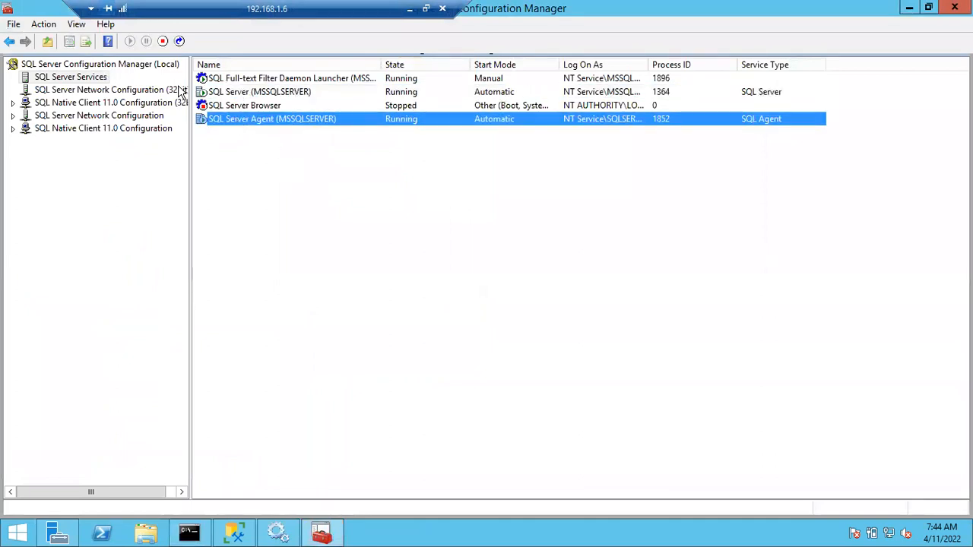
right_click(283, 190)
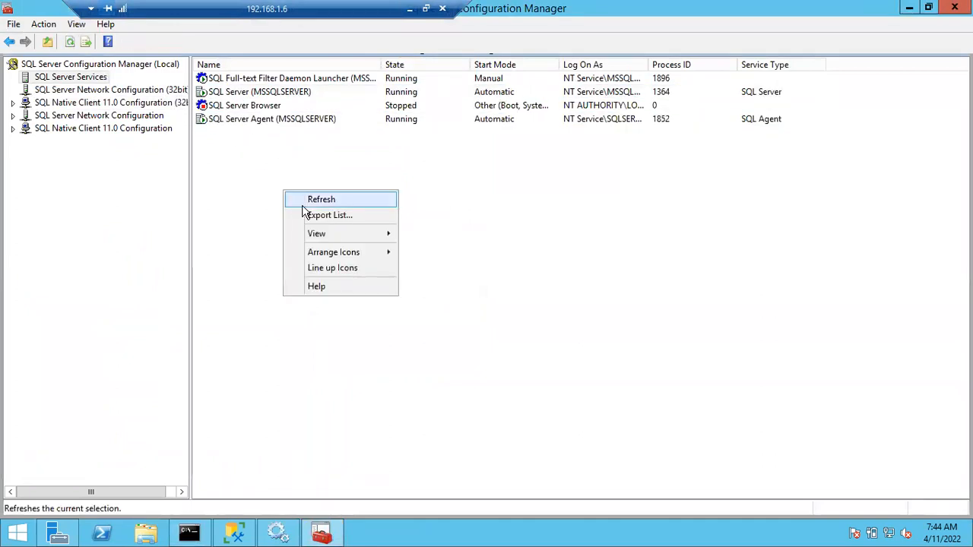
click(302, 204)
click(244, 92)
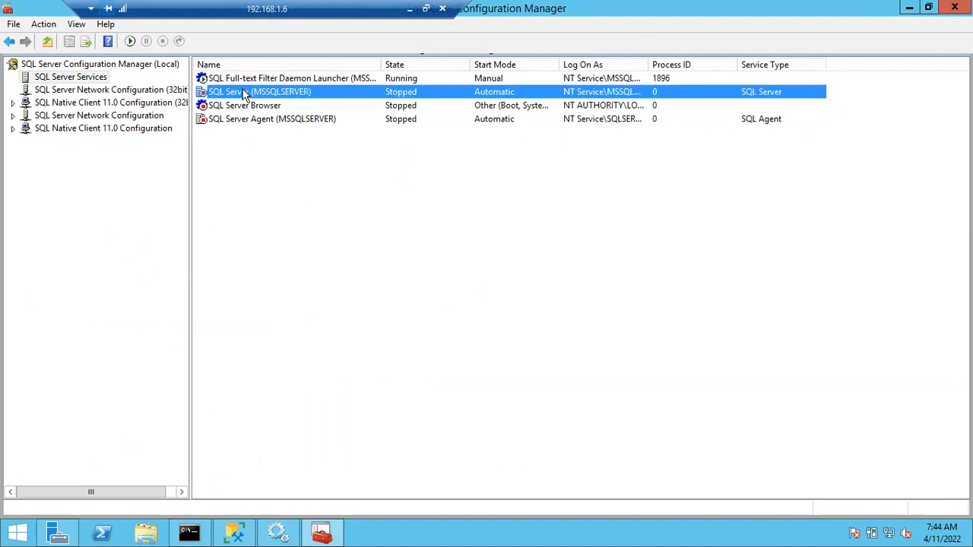
click(243, 120)
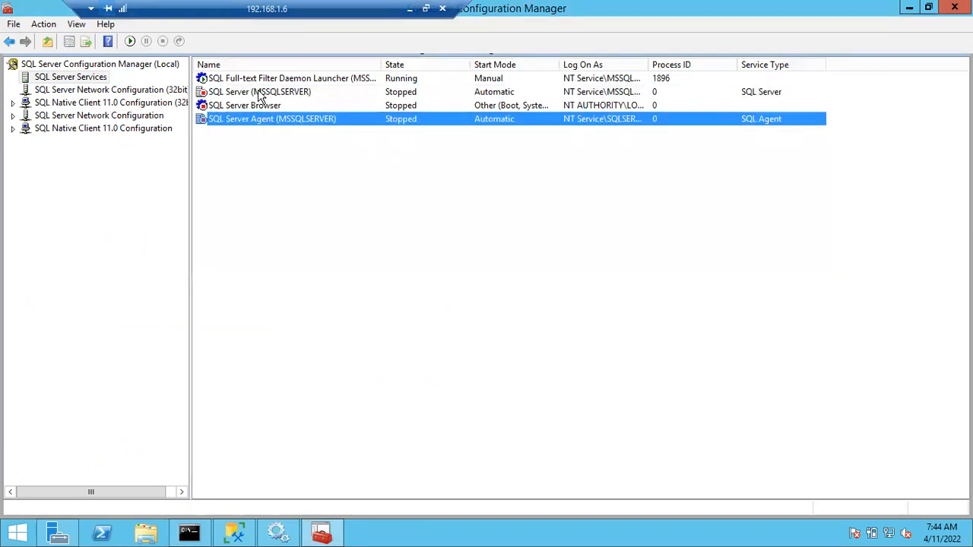
click(258, 92)
- Return to Command Prompt and start the default SQL Server instance with net start MSSQLSERVER
click(190, 535)
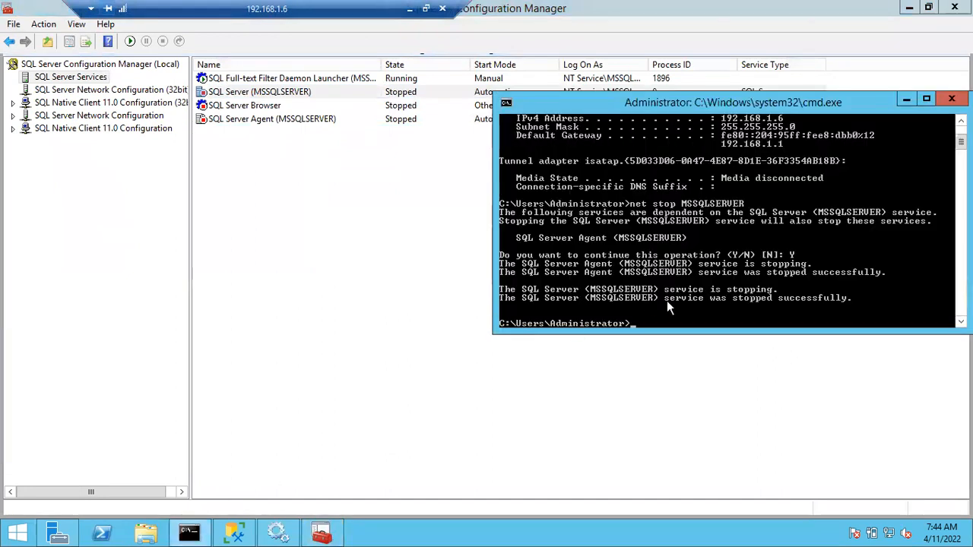
text(net start MSSQLSERVER)
key(Return)
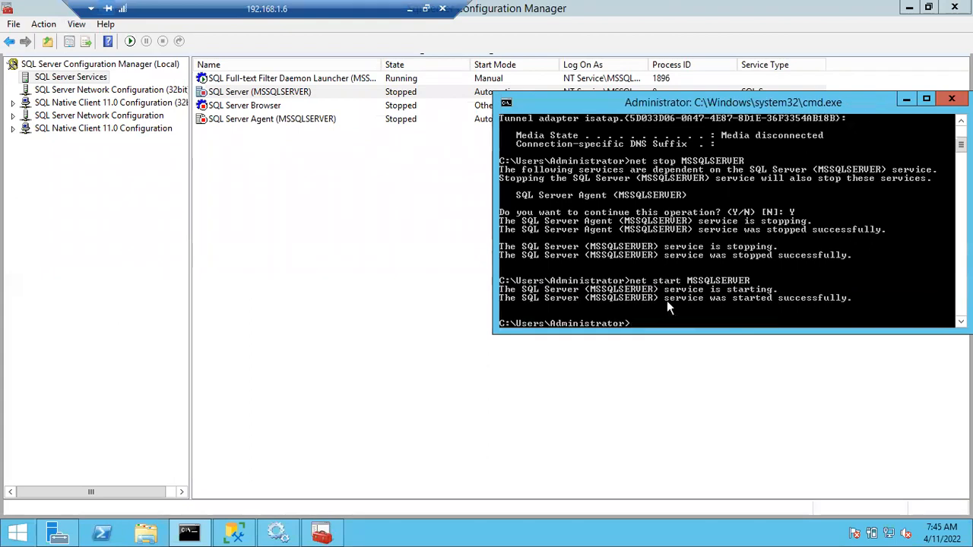
- Refresh the services list in SQL Server Configuration Manager and check the state of SQL Server (MSSQLSERVER)
click(412, 279)
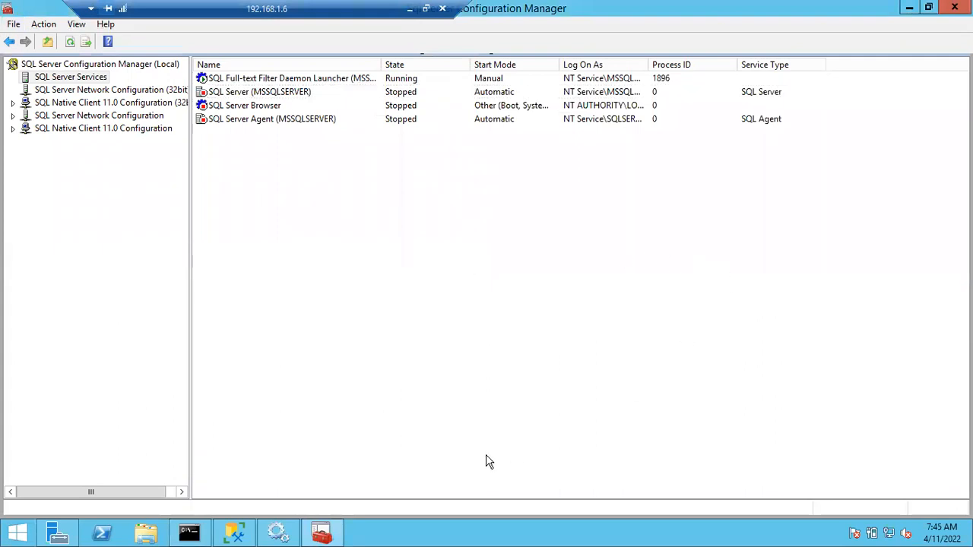
key(alt+Tab)
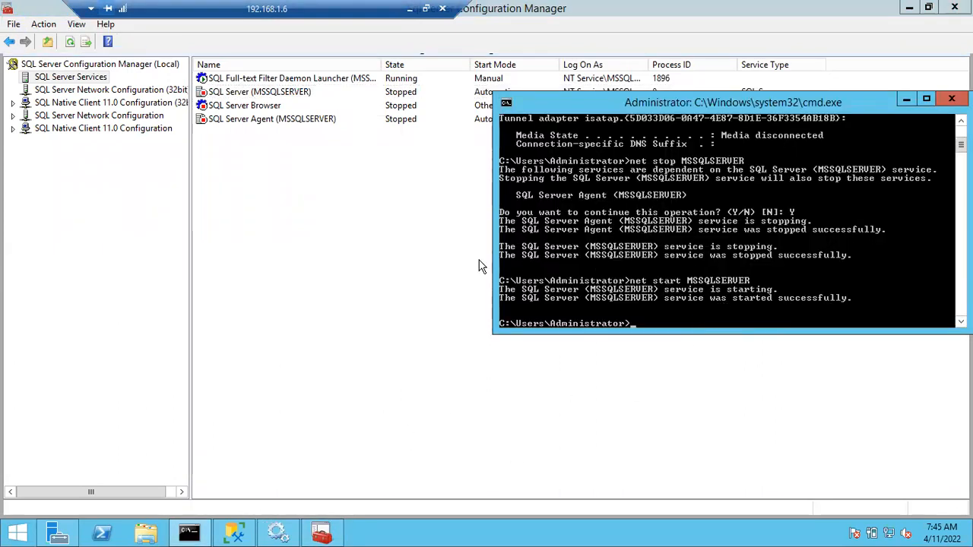
click(317, 259)
right_click(317, 259)
click(328, 265)
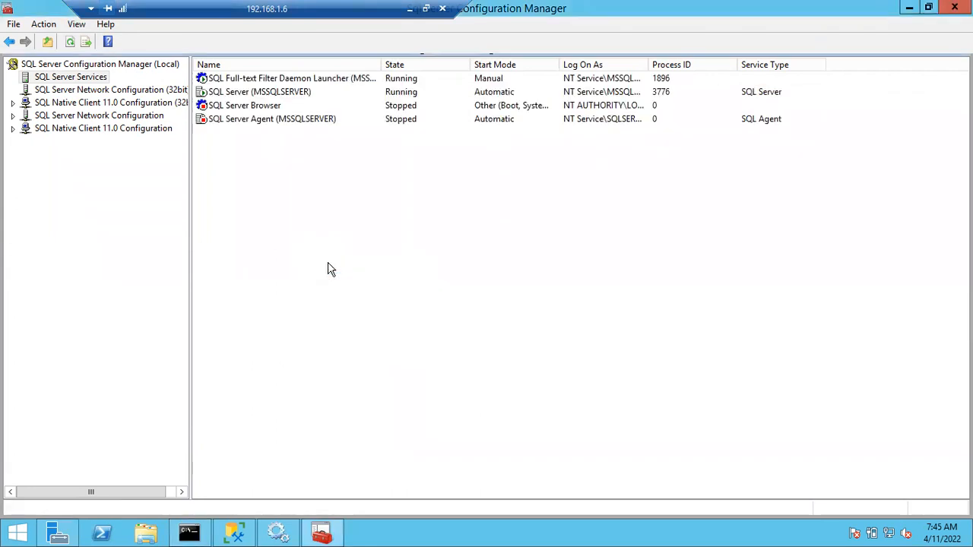
click(238, 92)
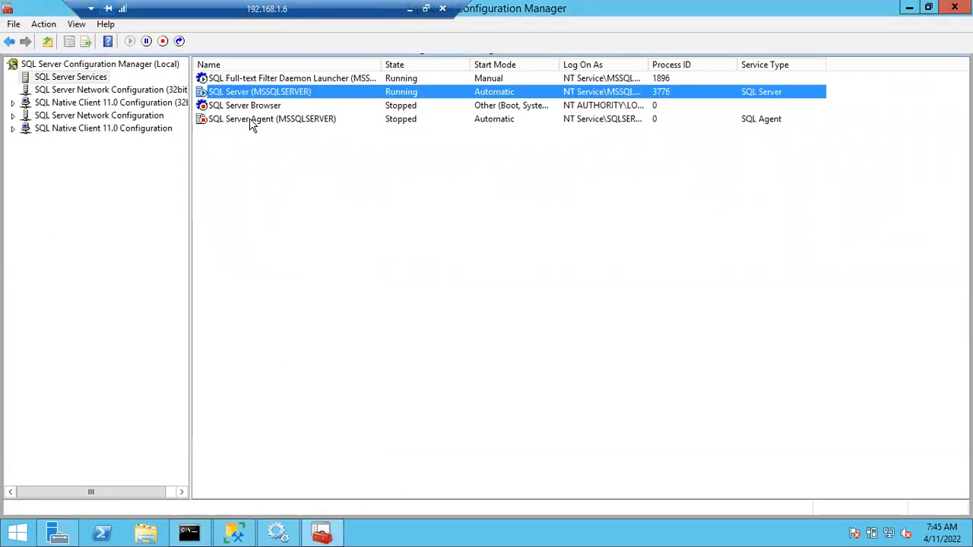
- Start the SQL Server Agent (MSSQLSERVER) service
click(250, 119)
right_click(249, 119)
click(277, 129)
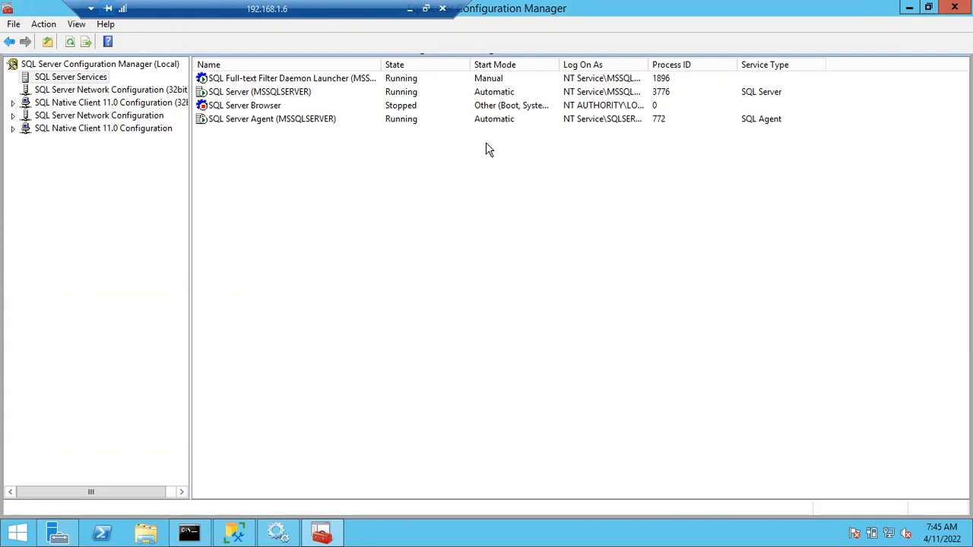
- Switch to SQL Server Management Studio, add sp_configure below the net stop line in the query, and run only that statement
click(236, 536)
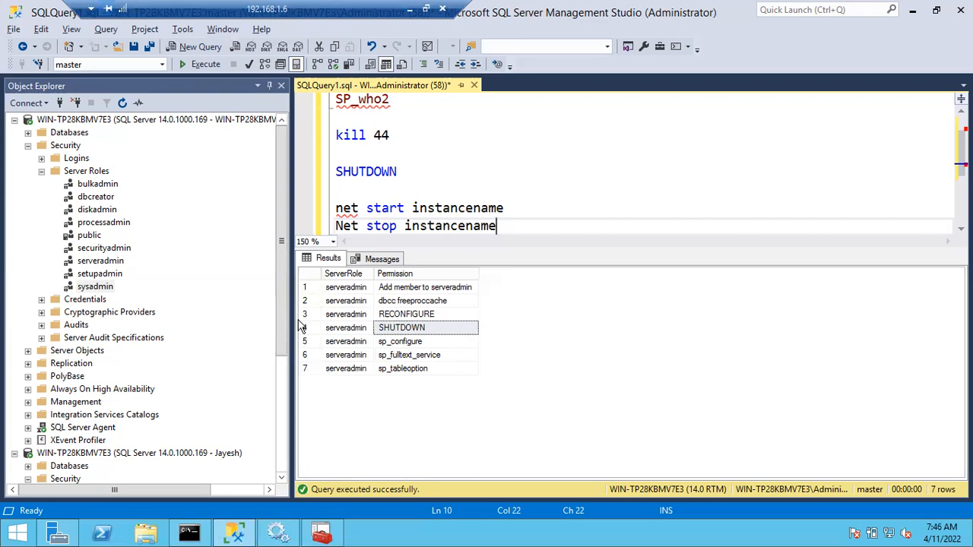
click(392, 343)
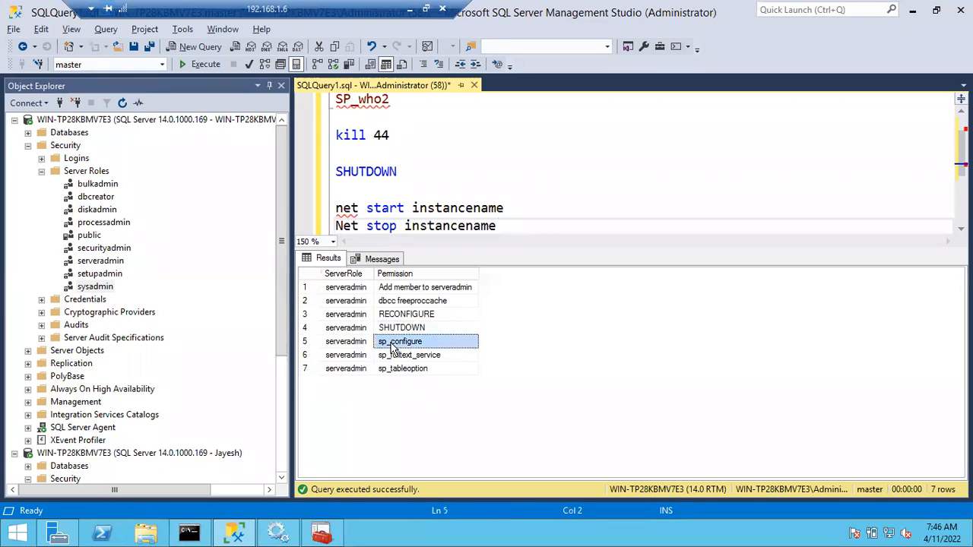
click(512, 226)
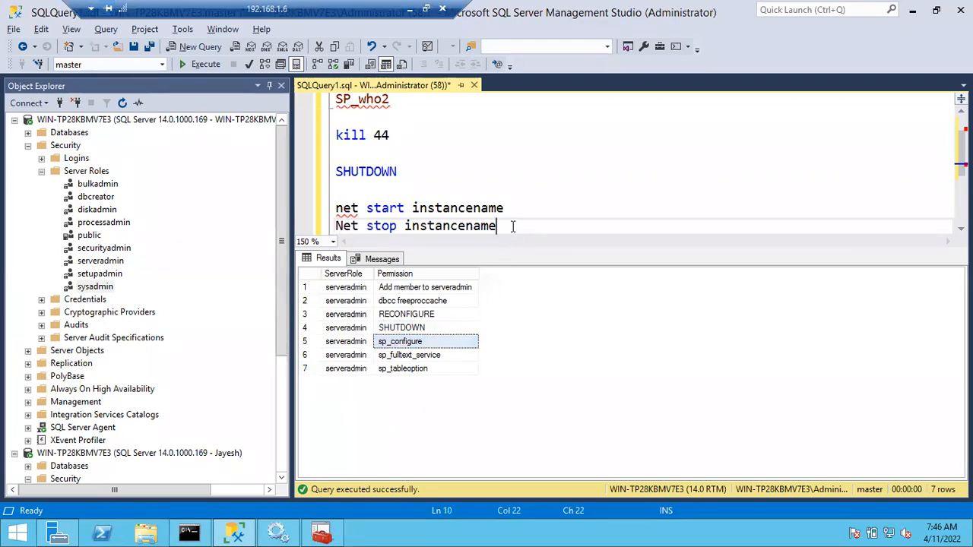
key(Return)
key(Return)
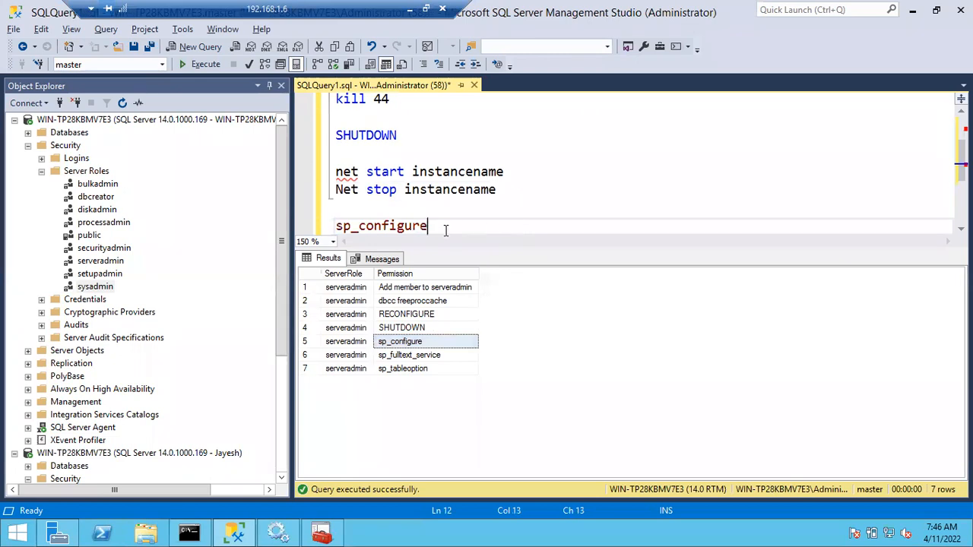
drag(434, 227, 335, 226)
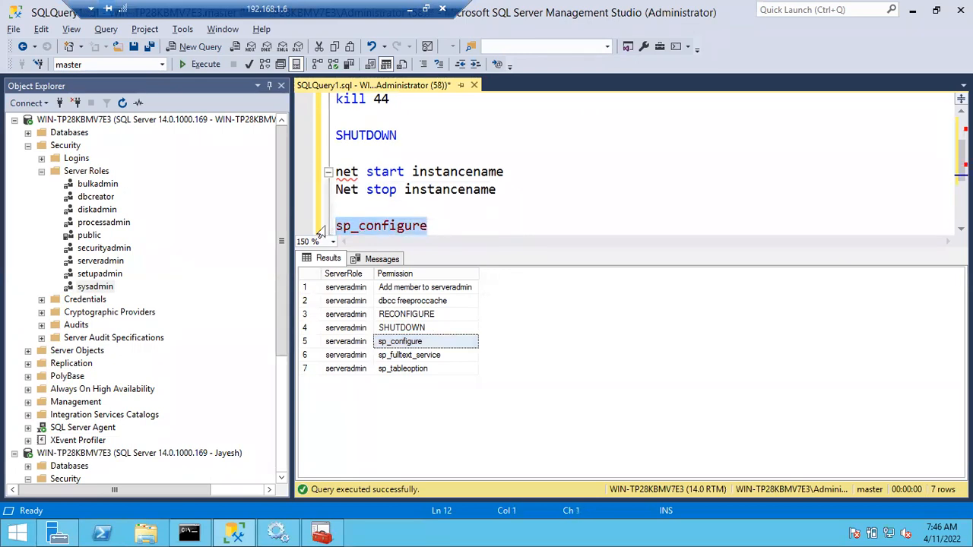
key(F5)
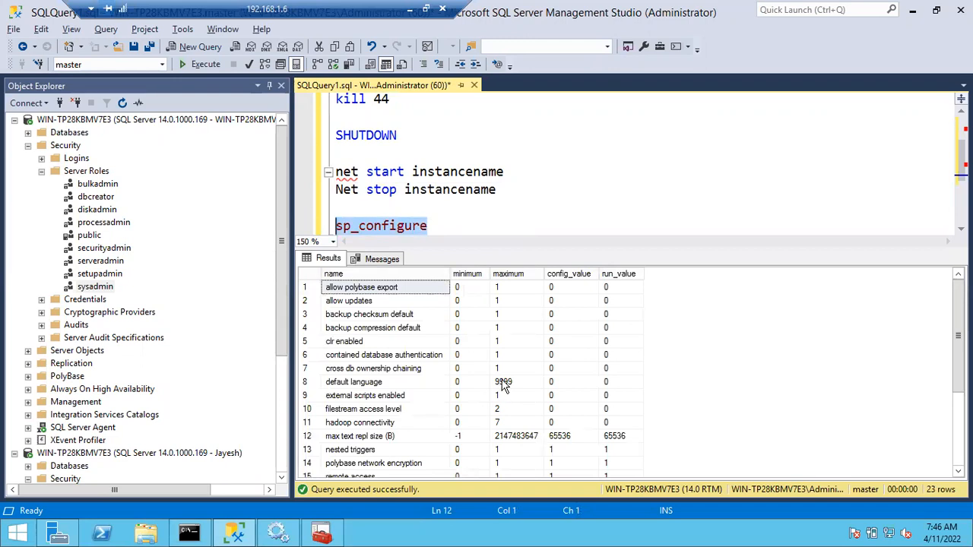
click(430, 228)
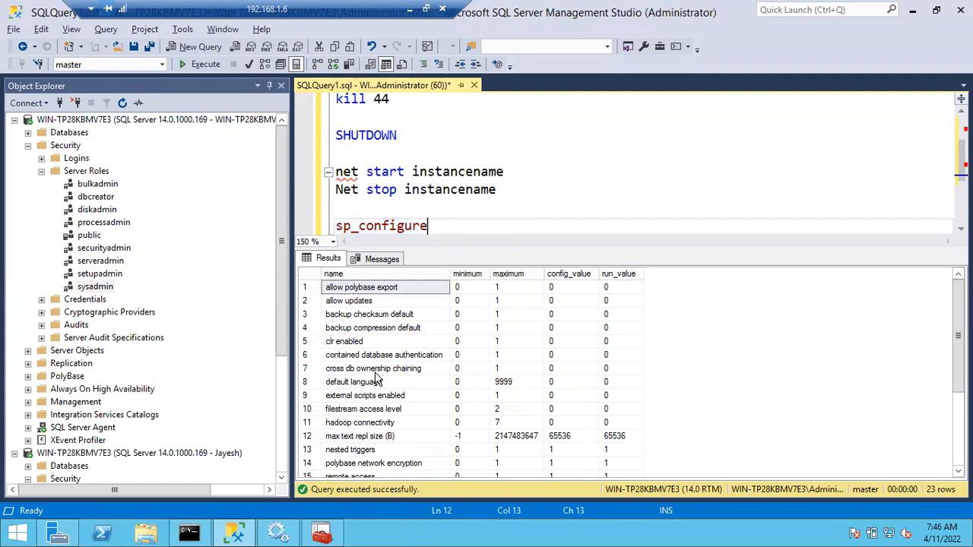
- Review the Memory, Processors, Security, Connections and Database Settings pages in the first server's properties, and close without saving
right_click(152, 123)
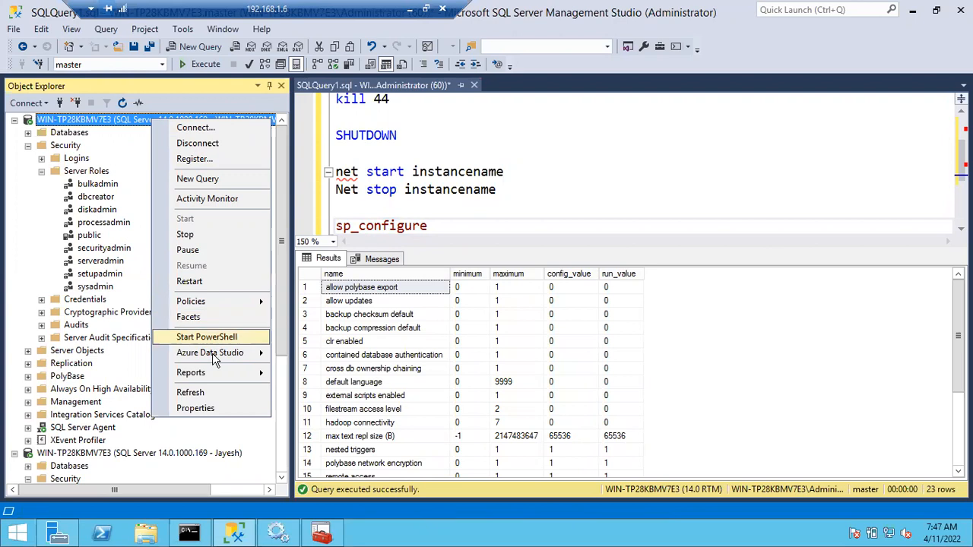
click(196, 411)
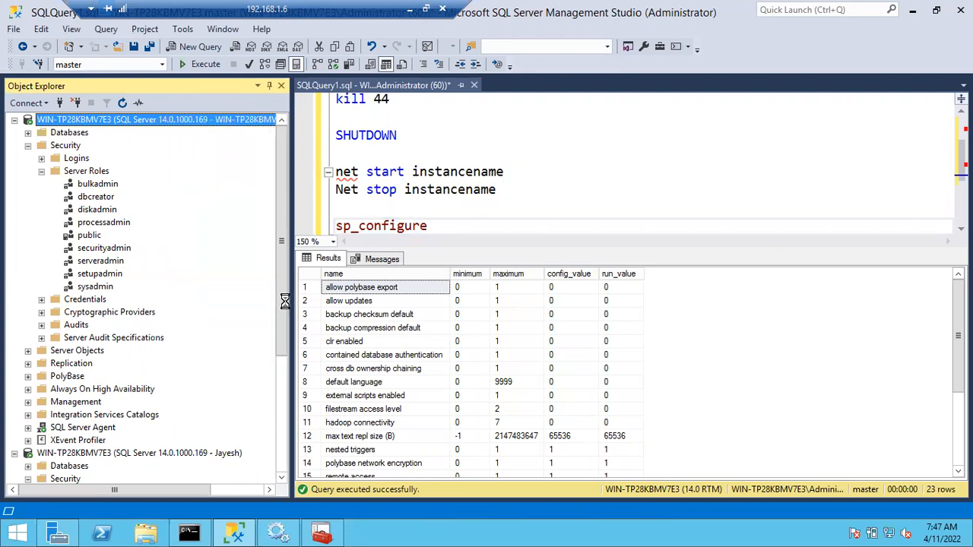
click(272, 74)
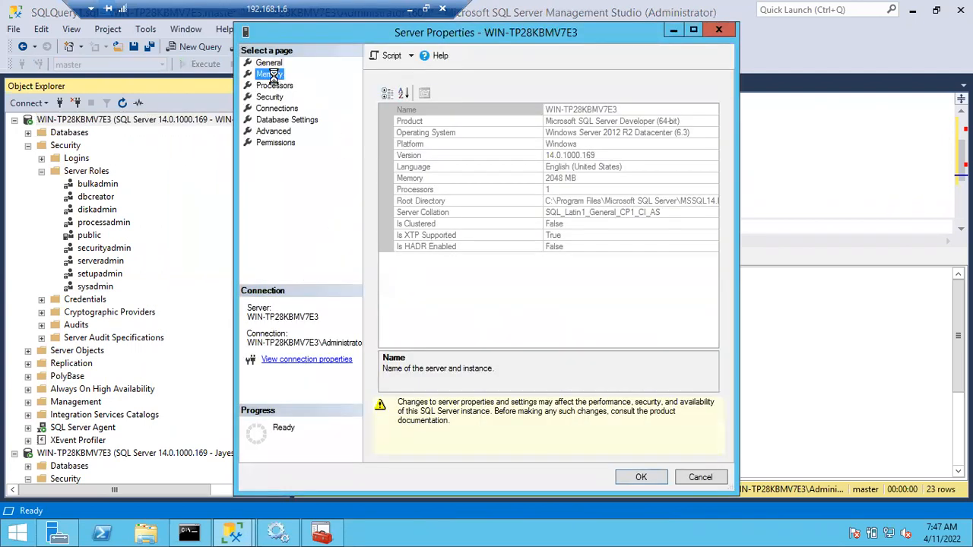
click(275, 86)
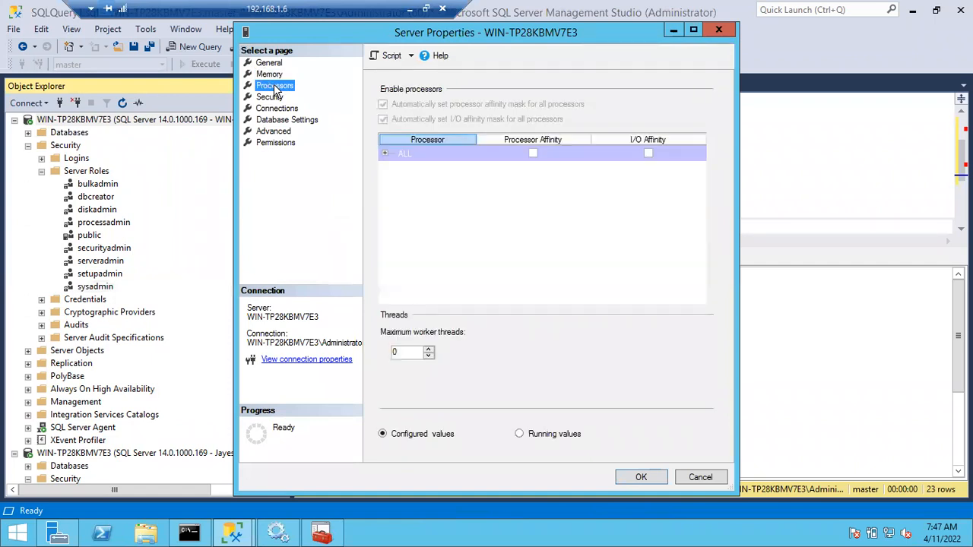
click(270, 97)
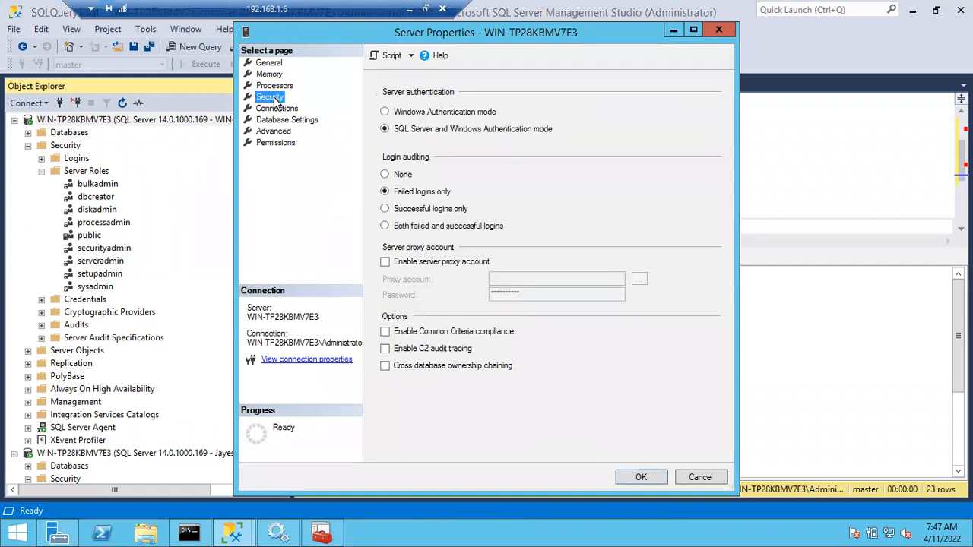
click(278, 109)
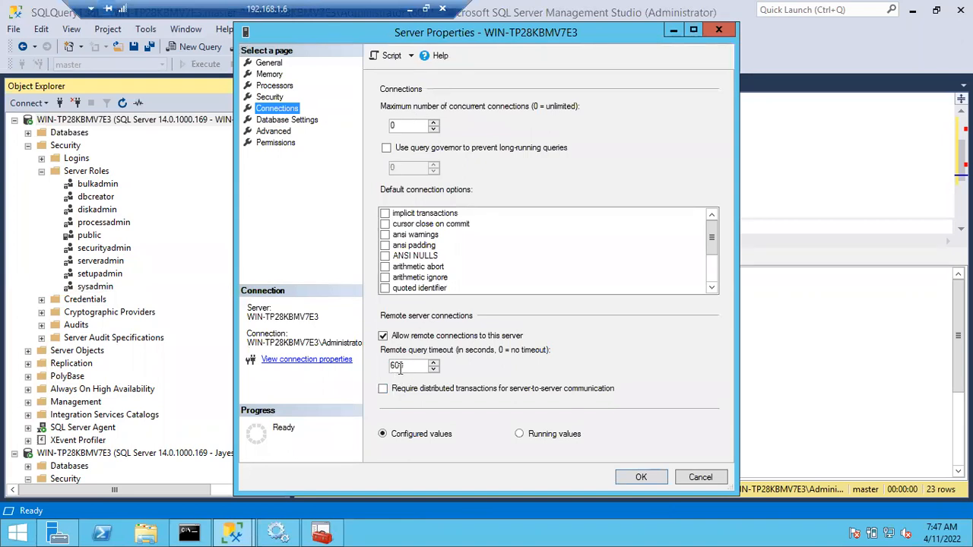
click(283, 120)
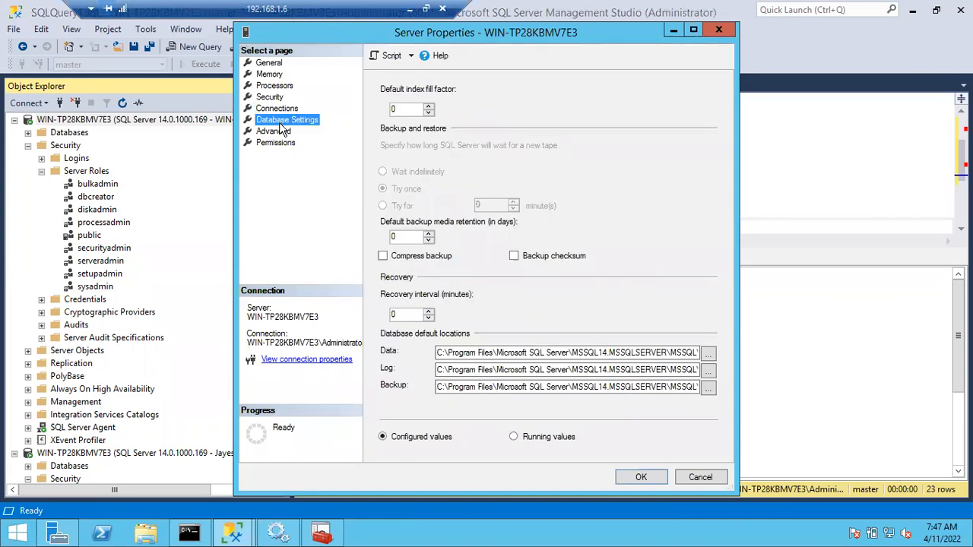
key(Tab)
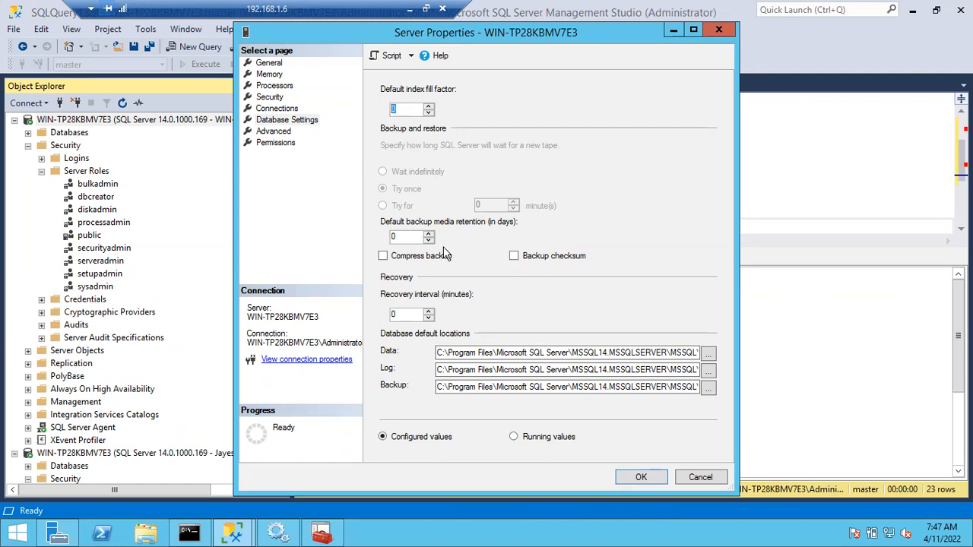
click(383, 256)
click(388, 258)
click(700, 478)
- Examine the configuration options returned by sp_configure, including remote login timeout (s) and remote query timeout (s)
click(439, 226)
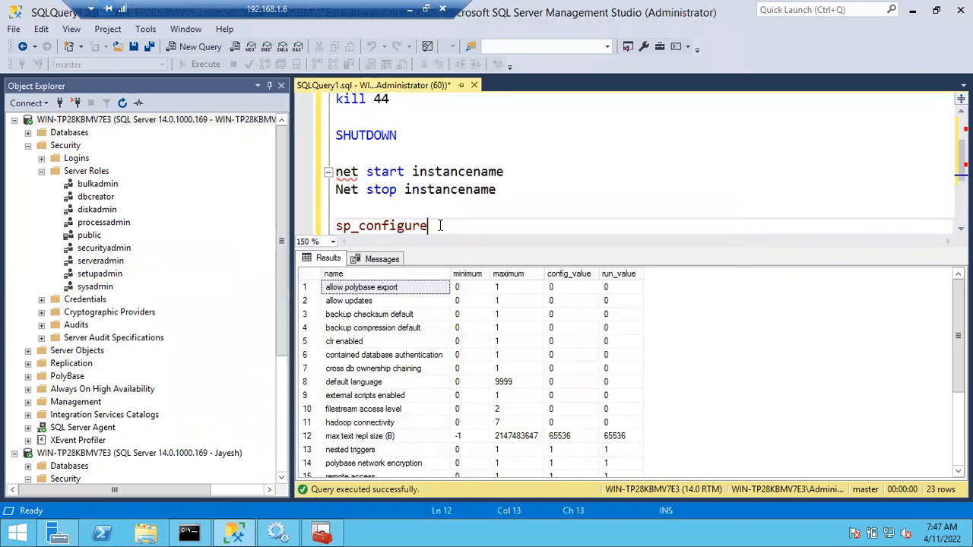
scroll(439, 226, down, 1)
click(323, 177)
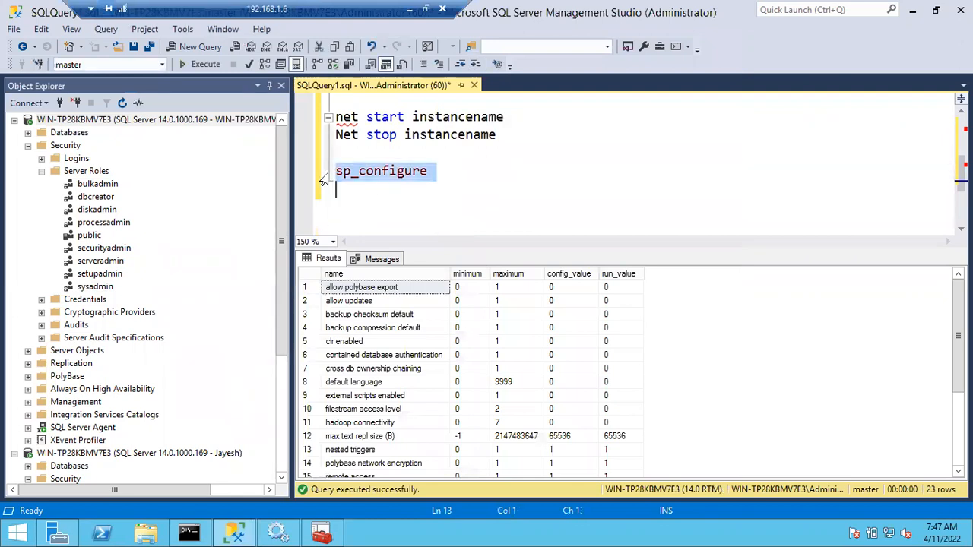
click(435, 173)
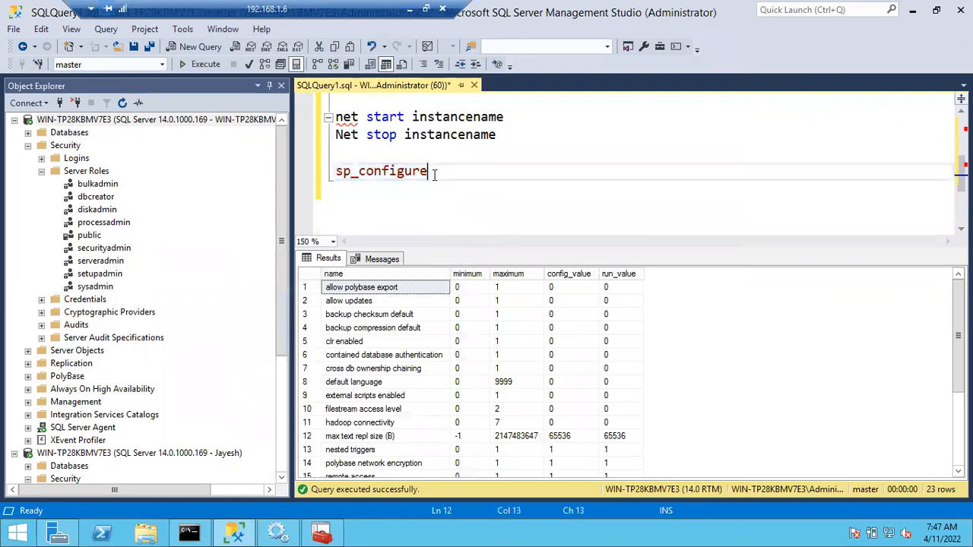
click(413, 370)
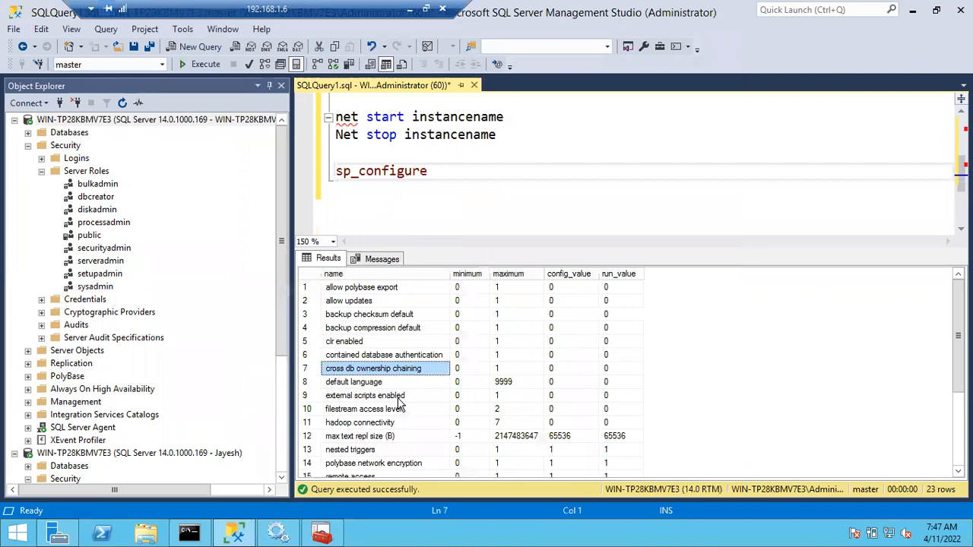
scroll(399, 403, down, 3)
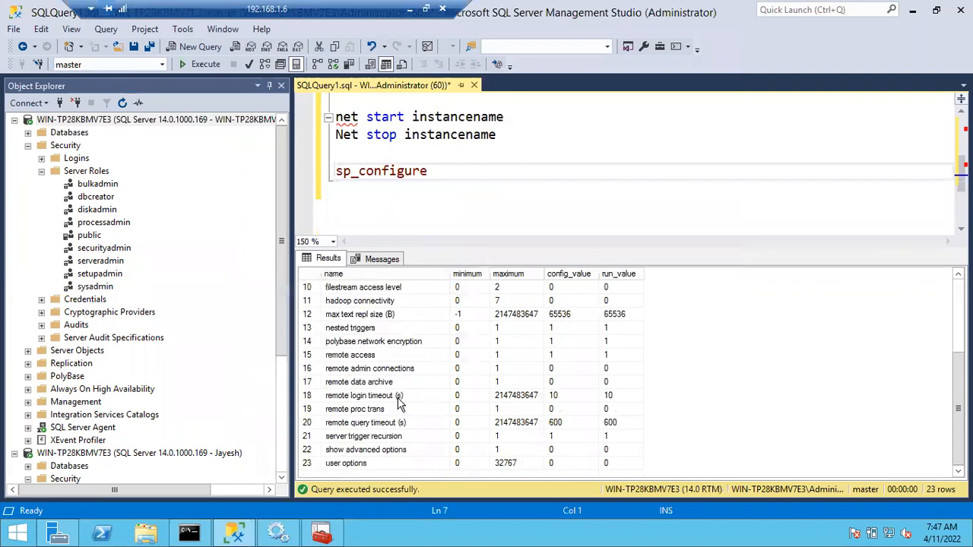
click(341, 403)
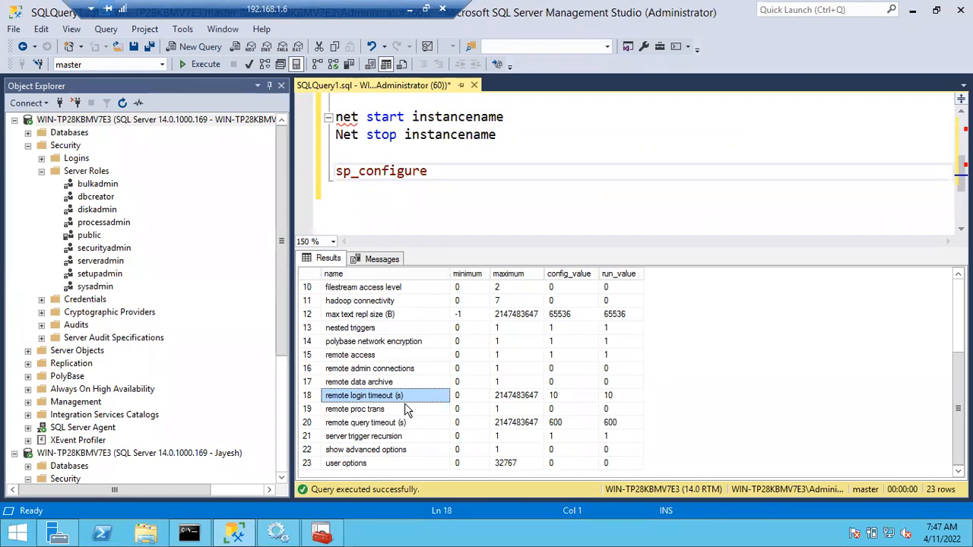
click(362, 425)
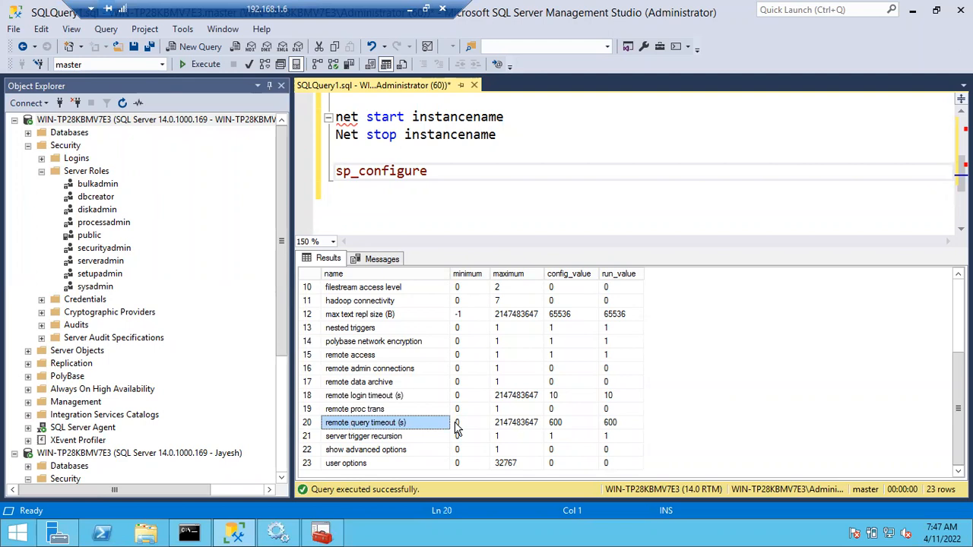
- Check the remote query timeout on the Connections page of the server's properties against its row in the sp_configure results
right_click(173, 122)
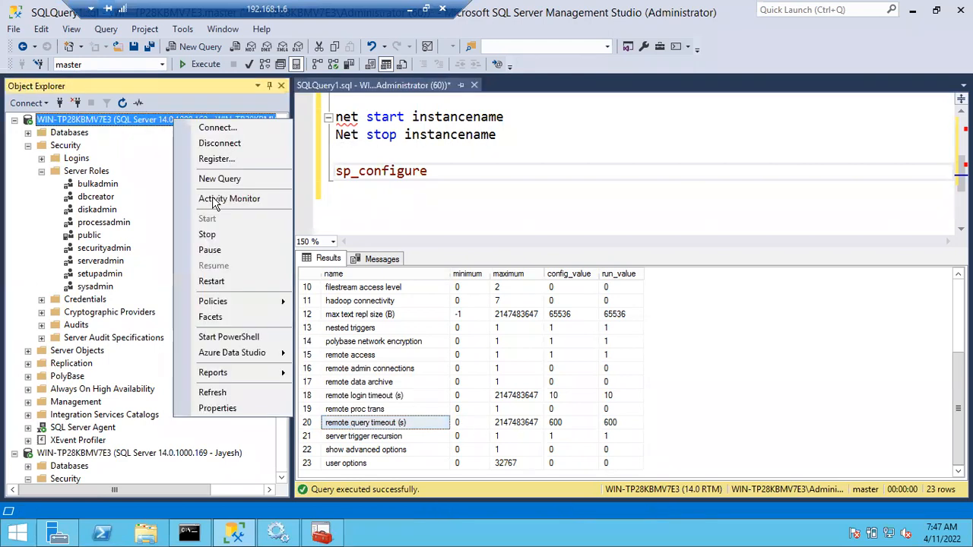
click(205, 406)
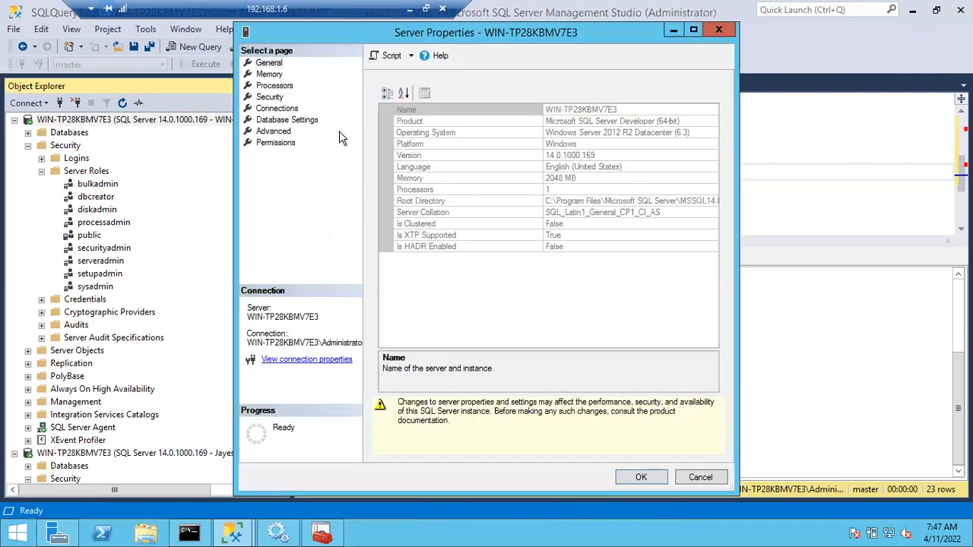
click(278, 108)
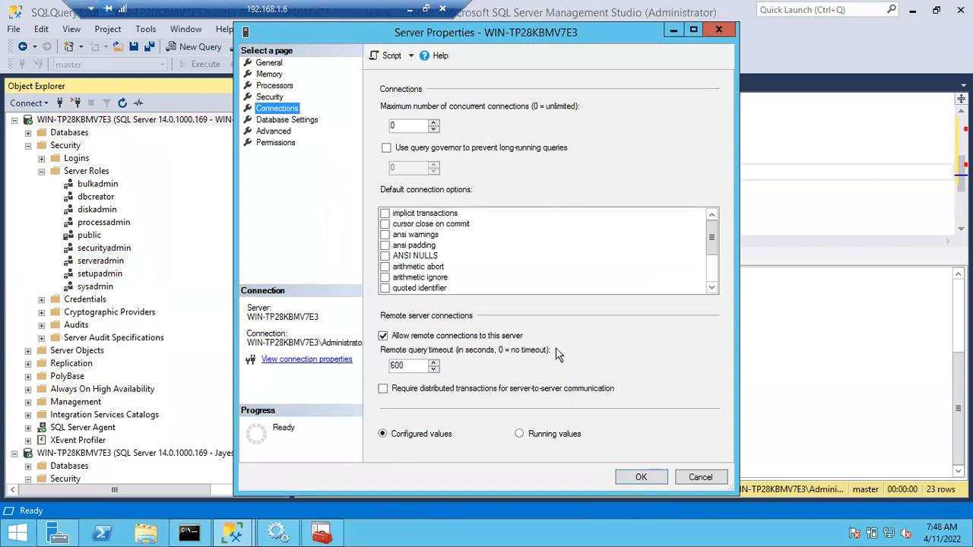
click(700, 477)
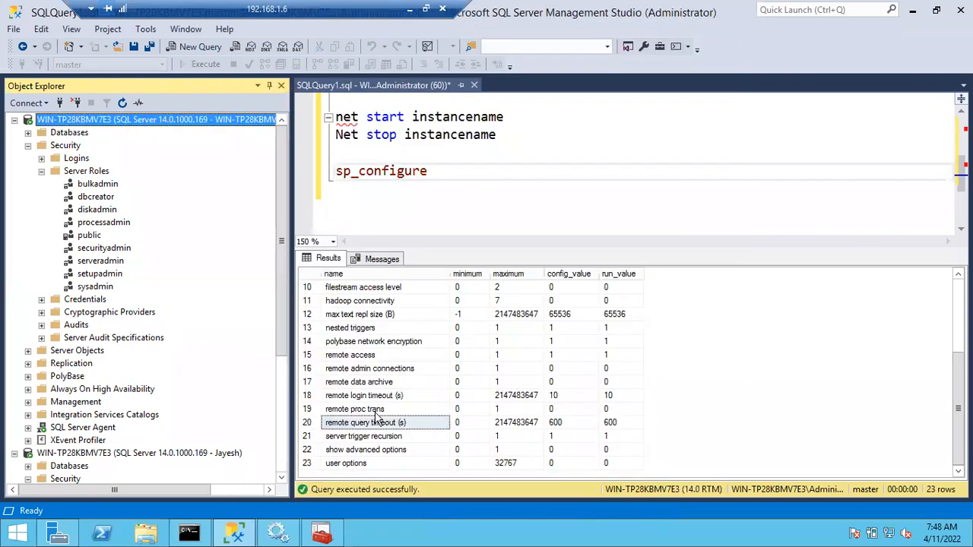
click(316, 428)
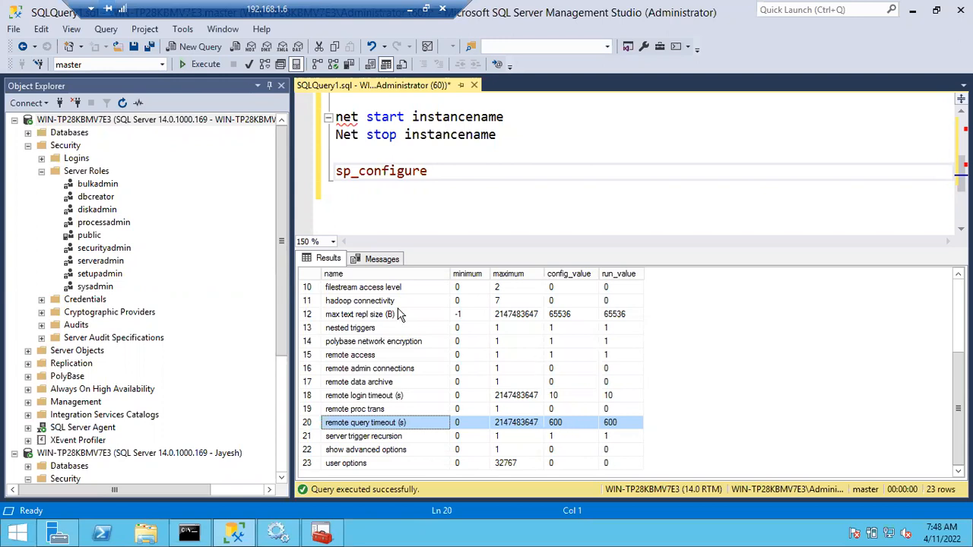
right_click(152, 127)
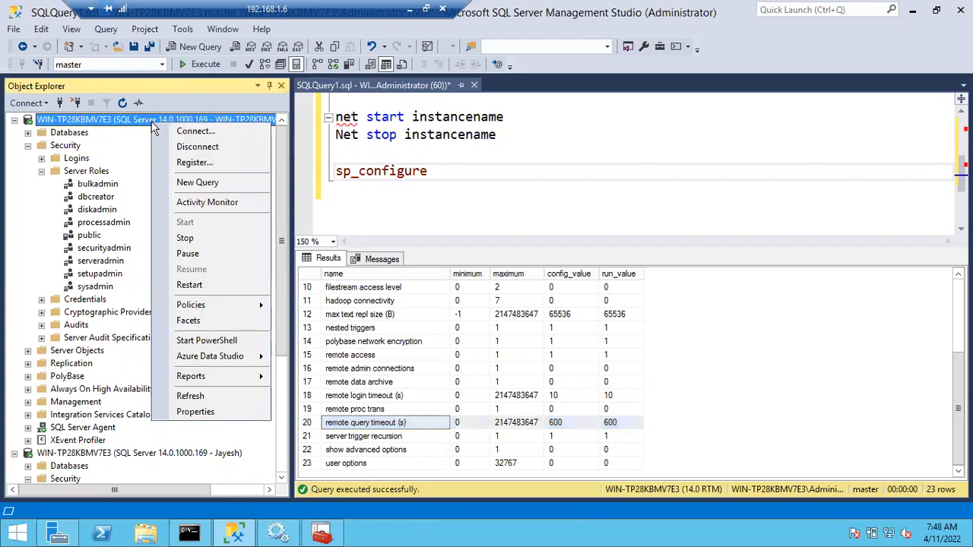
click(517, 209)
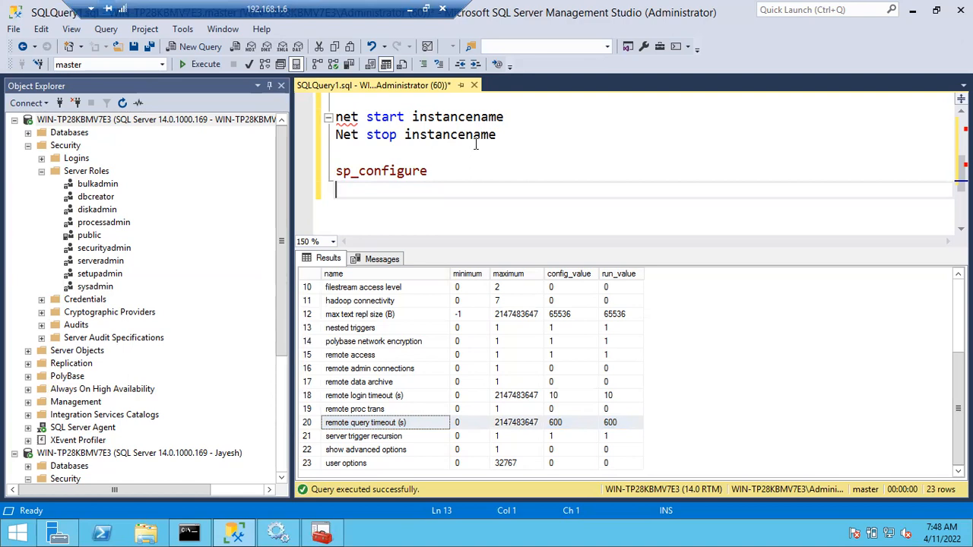
- Replace [serveradmin] with [public] in the sp_srvrolepermission statement, run only that statement and examine the returned message
scroll(476, 143, up, 3)
double_click(521, 101)
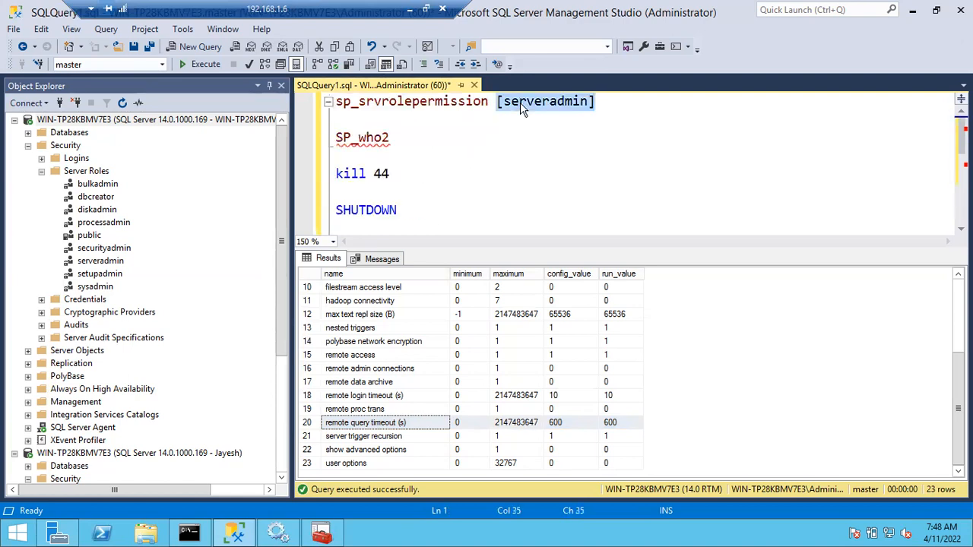
key(Delete)
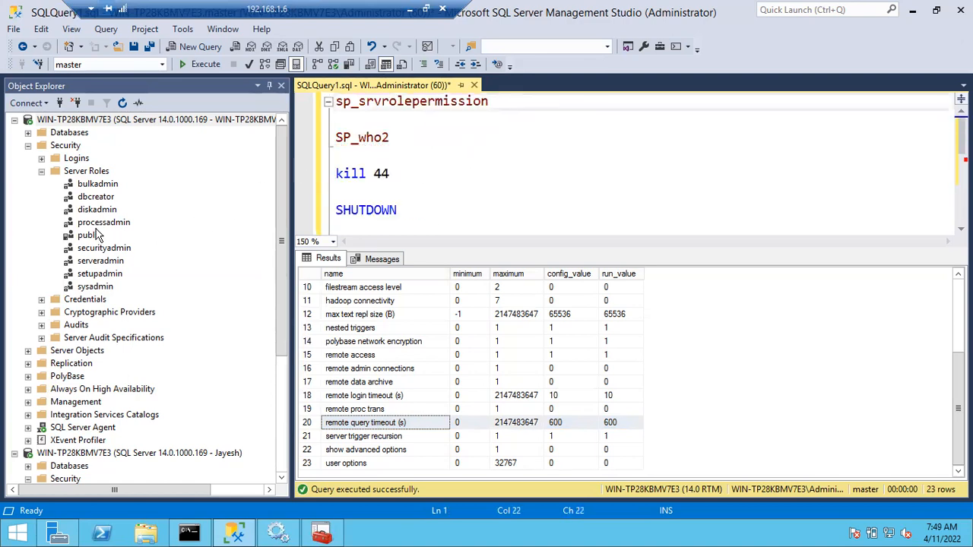
drag(89, 239, 511, 114)
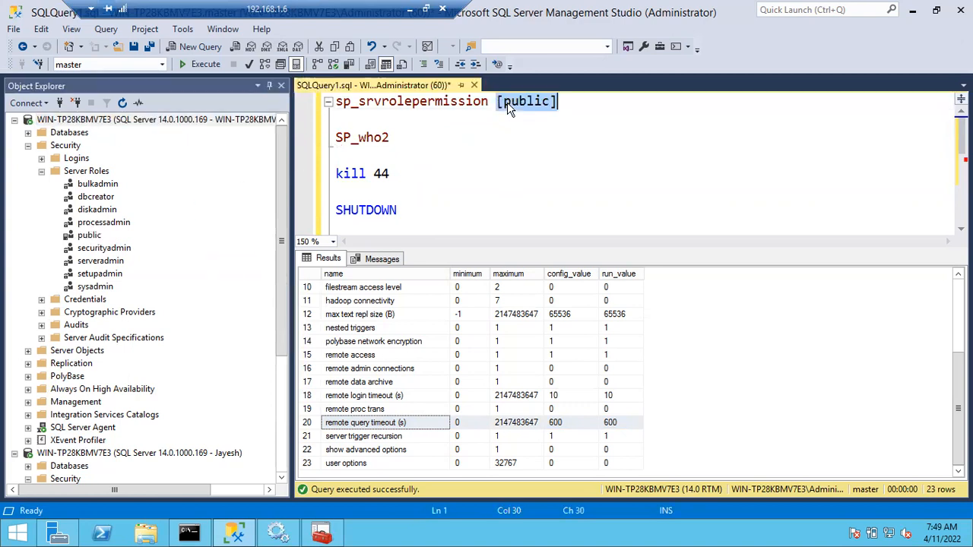
drag(580, 104, 280, 104)
key(F5)
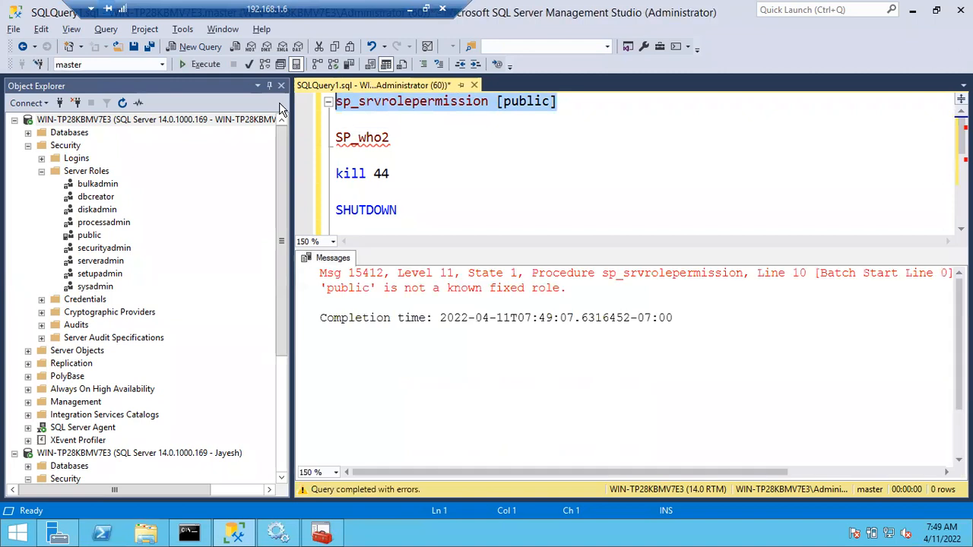
click(320, 288)
drag(320, 288, 572, 293)
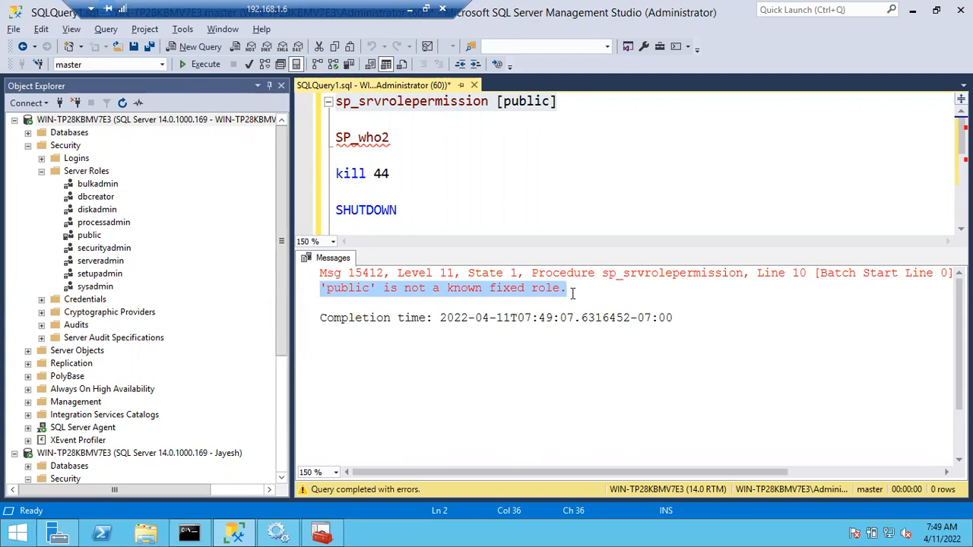
- Add the line "Customized Server Role" below sp_configure at the end of the query and select it
click(553, 181)
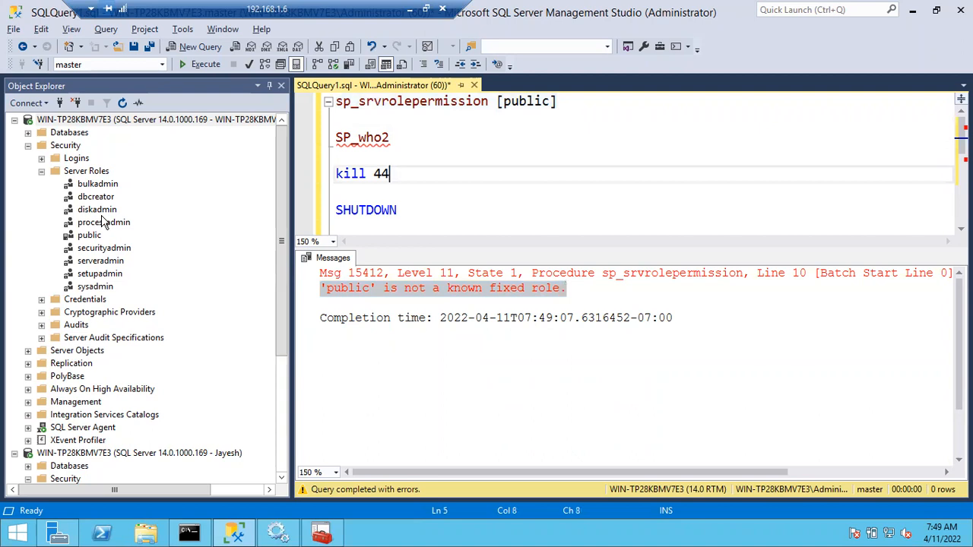
click(430, 221)
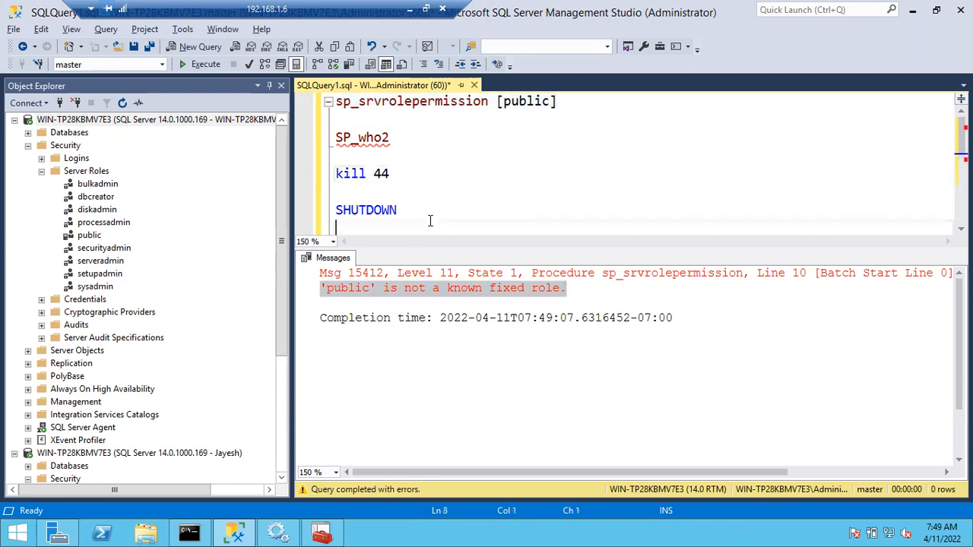
key(Return)
scroll(429, 220, down, 2)
click(429, 220)
key(Return)
text(Customize)
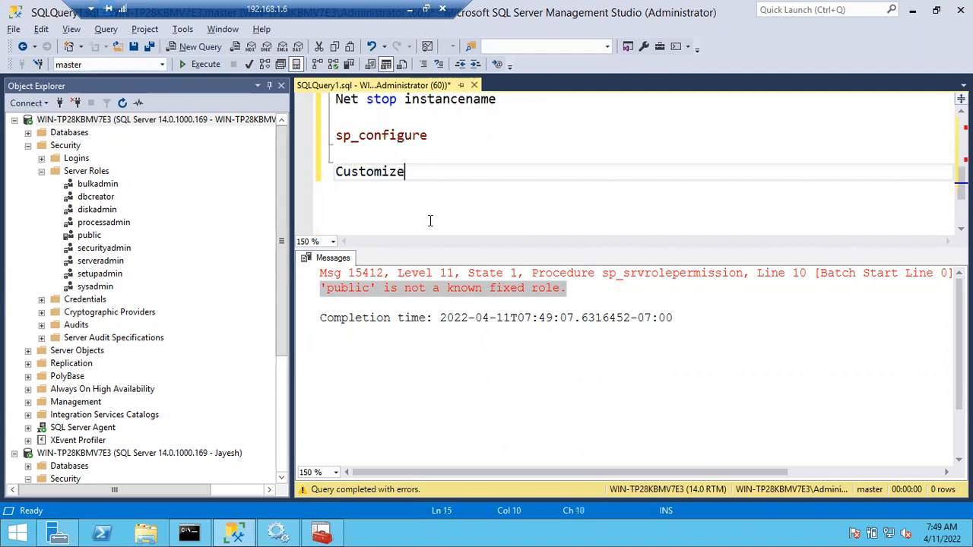
text(d Server Role)
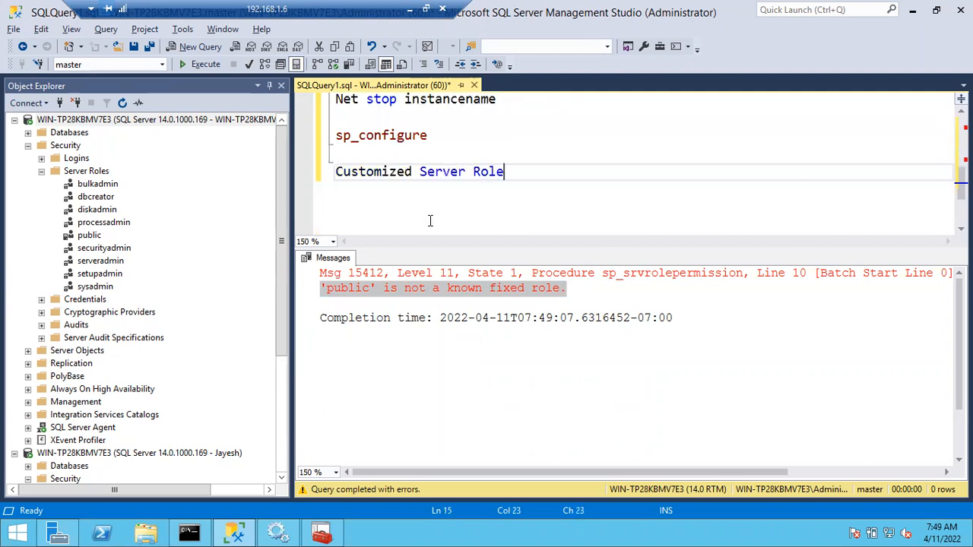
click(311, 177)
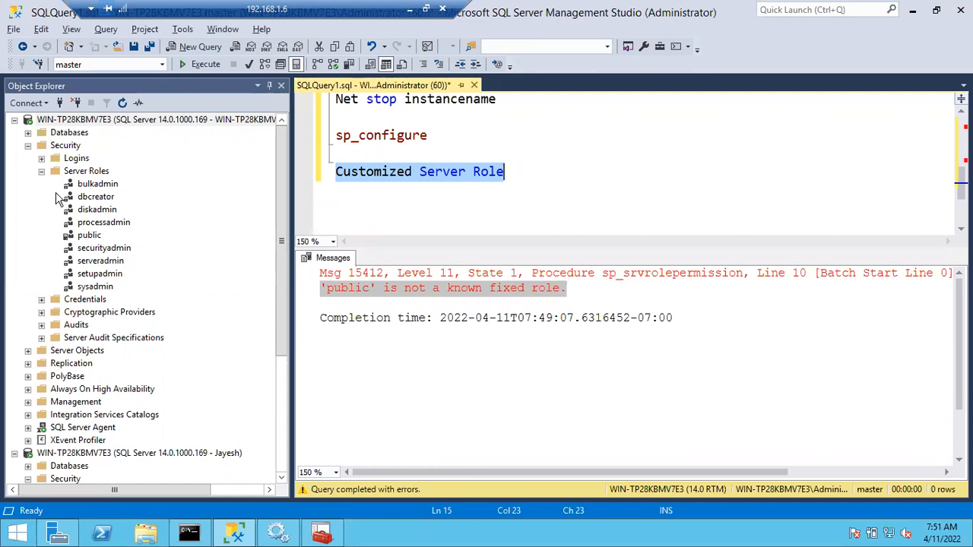
- Expand the first server's Logins and view the server role memberships of the first login below the ##MS_Policy logins
click(41, 160)
click(41, 158)
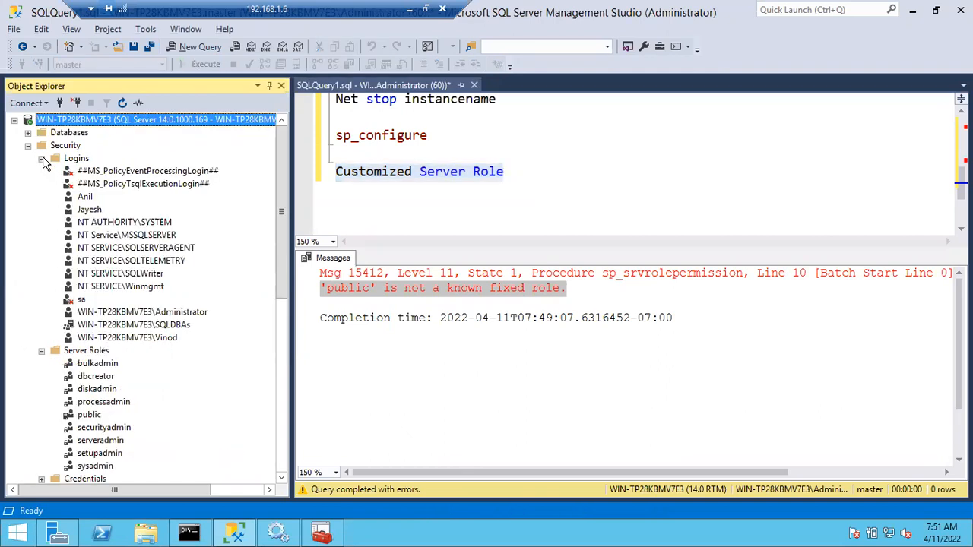
click(84, 197)
double_click(84, 197)
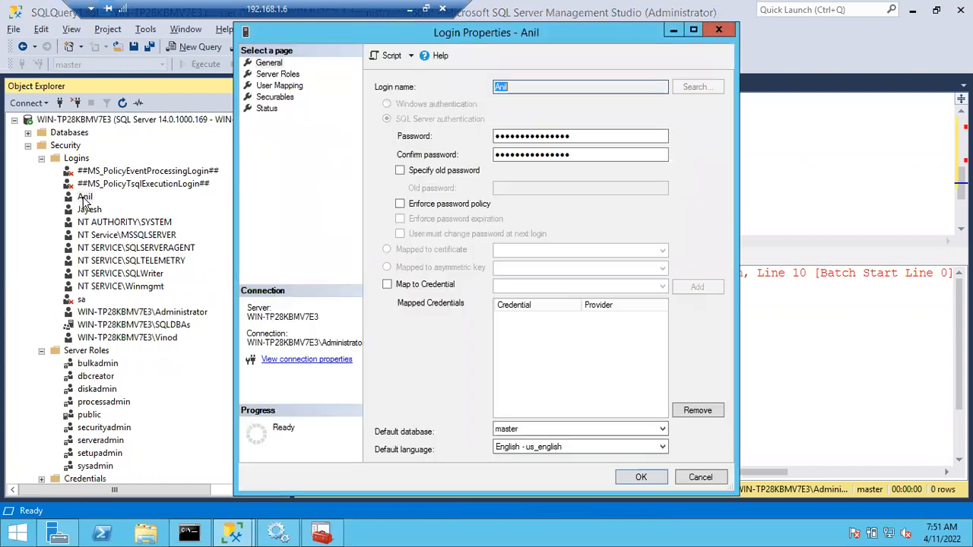
click(272, 74)
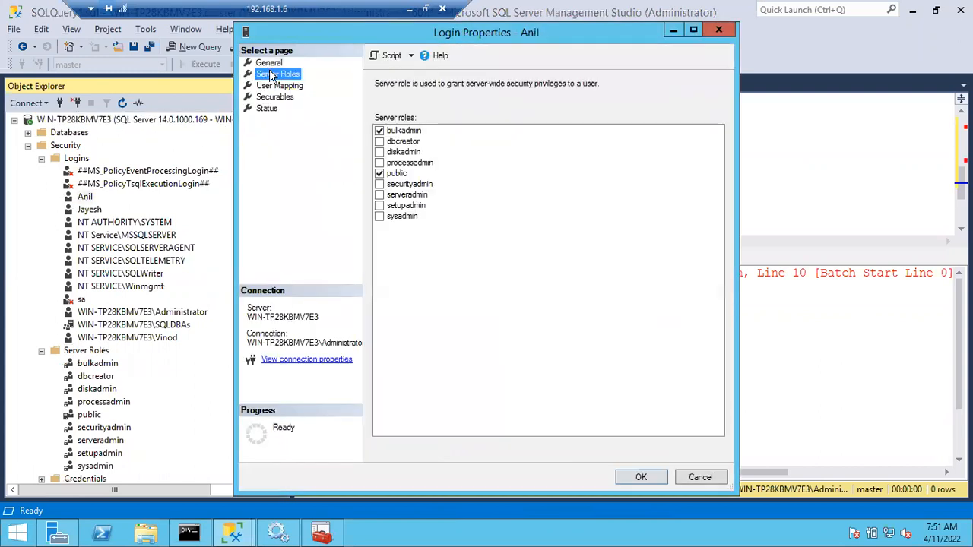
- Add the open login to the sysadmin server role and save its properties
click(380, 216)
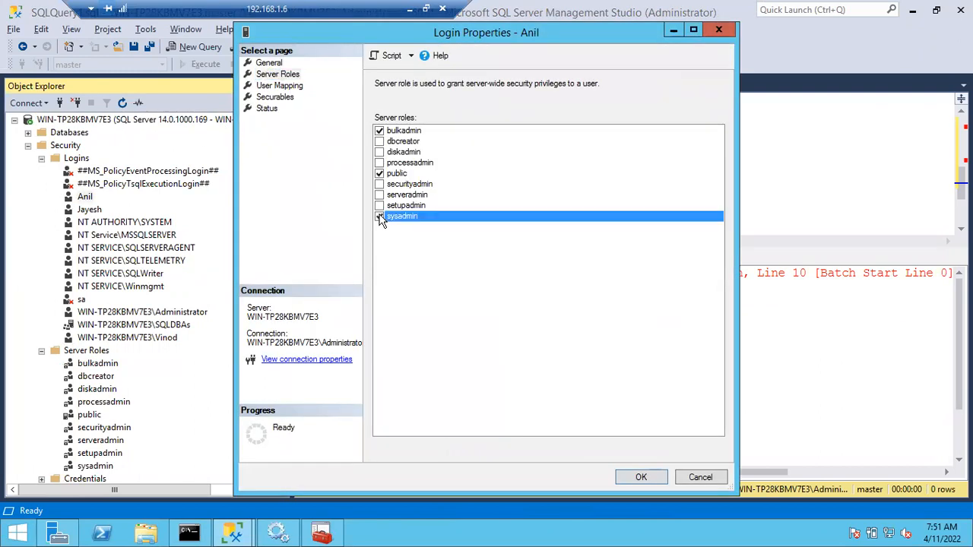
click(648, 476)
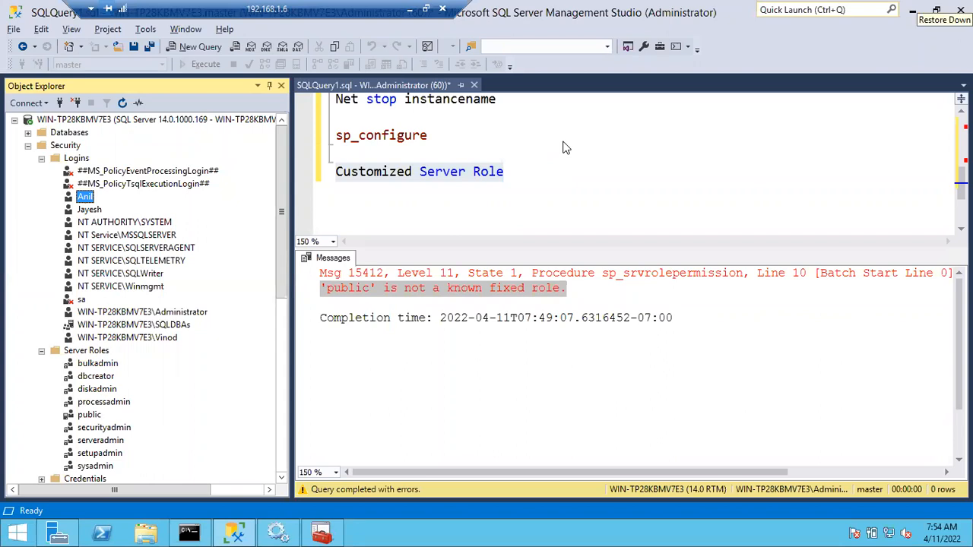
- Start a new server role on the first server and name it CUSTOMSERVERROLE
click(498, 174)
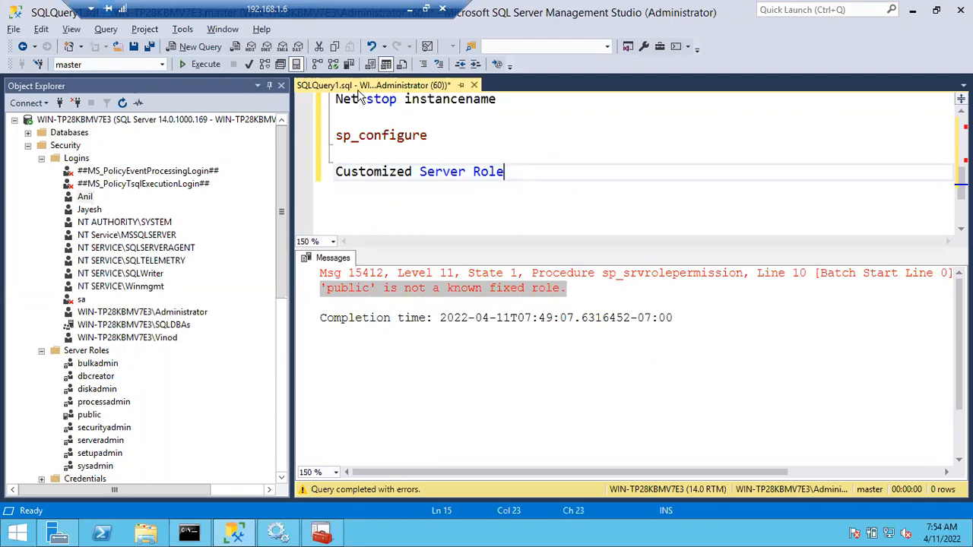
click(42, 158)
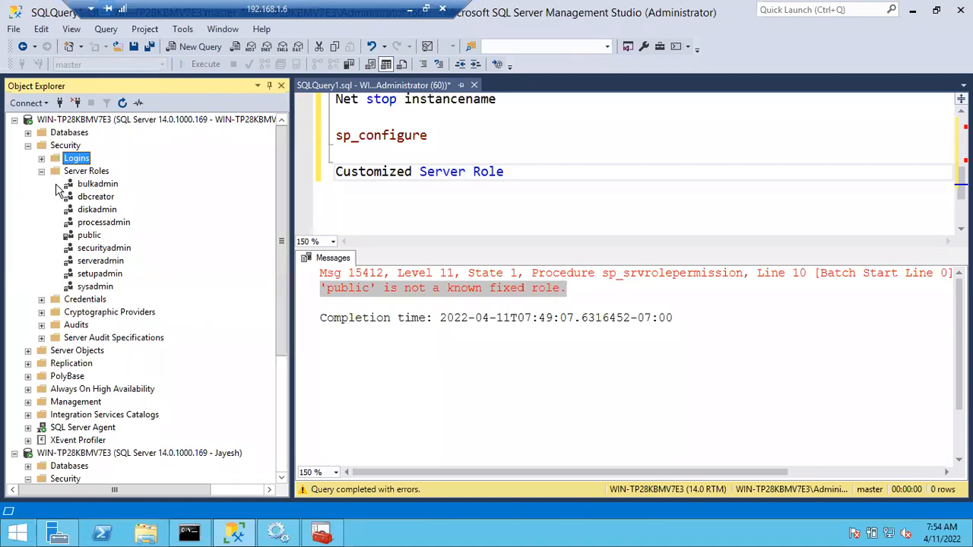
right_click(87, 171)
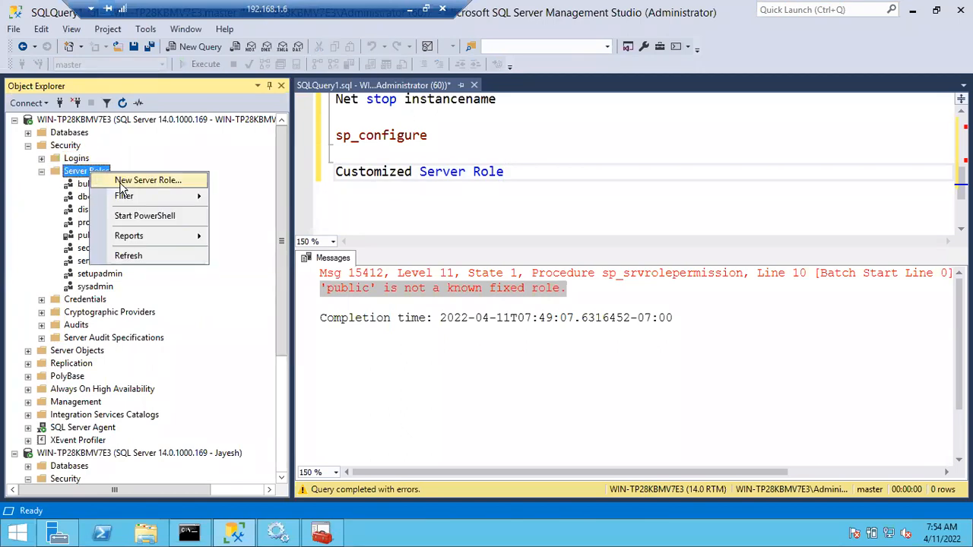
click(122, 183)
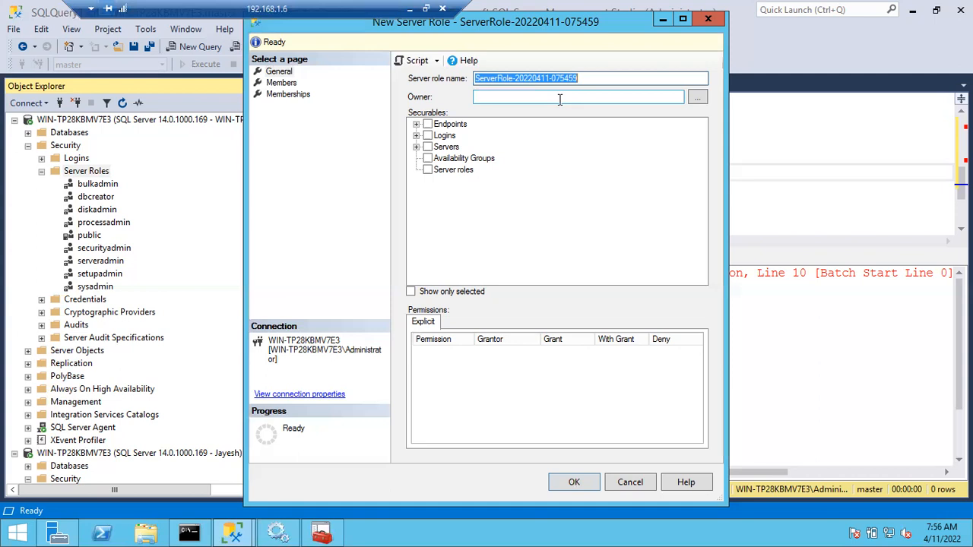
text(A)
key(BackSpace)
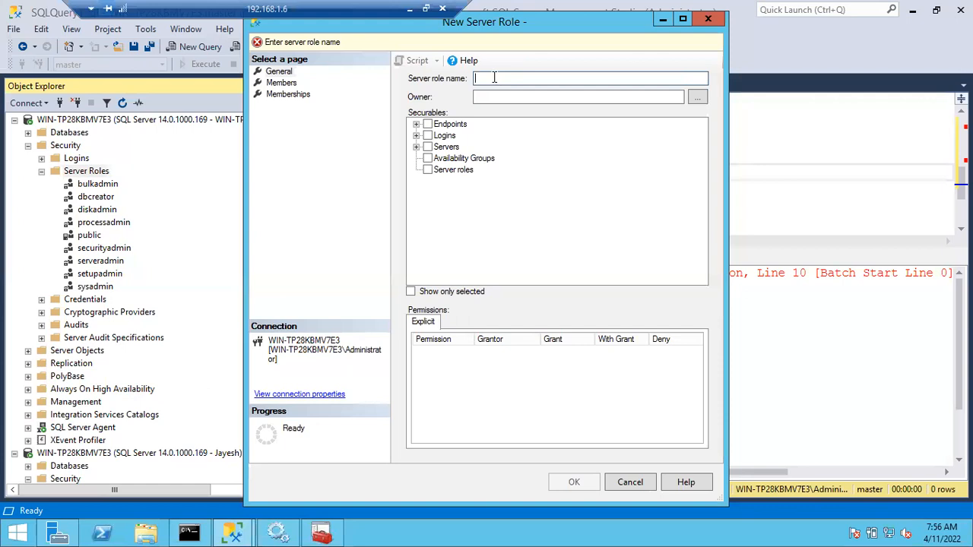
text(CUSTOM)
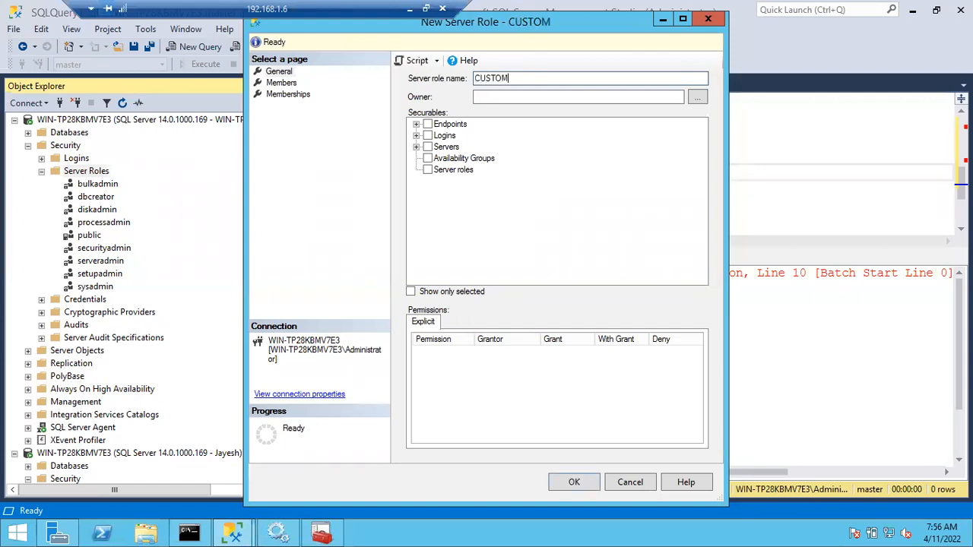
text(SERVERROLE)
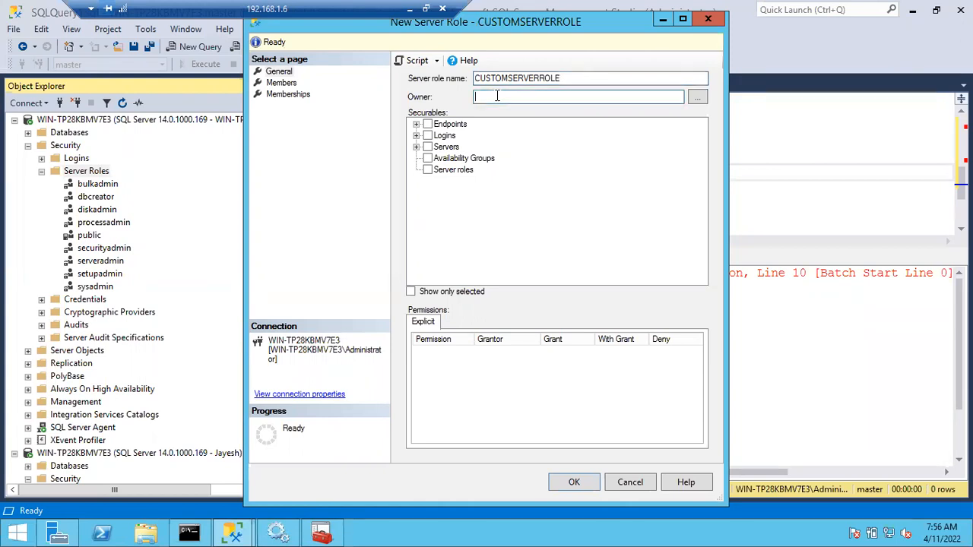
- Set the new role's owner to sa, select Servers as the securable and maximize the dialog
text(sa)
click(427, 147)
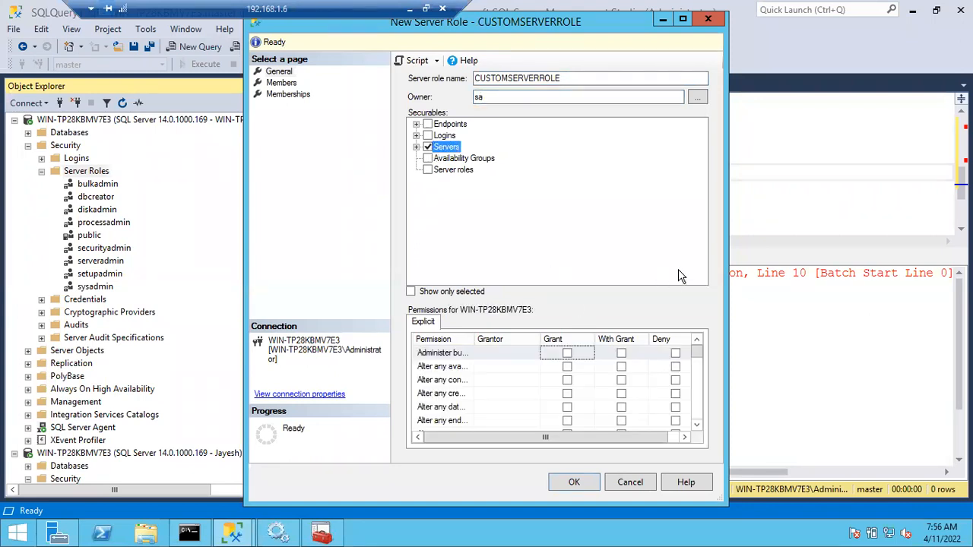
click(682, 19)
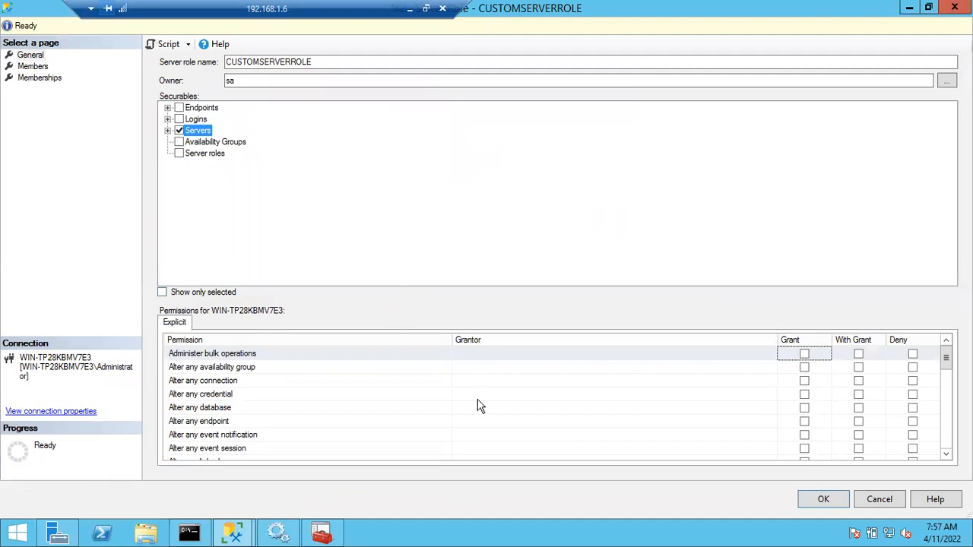
- Try denying and then granting the Shutdown permission on the server, and clear it again
scroll(947, 380, down, 2)
drag(947, 388, 948, 454)
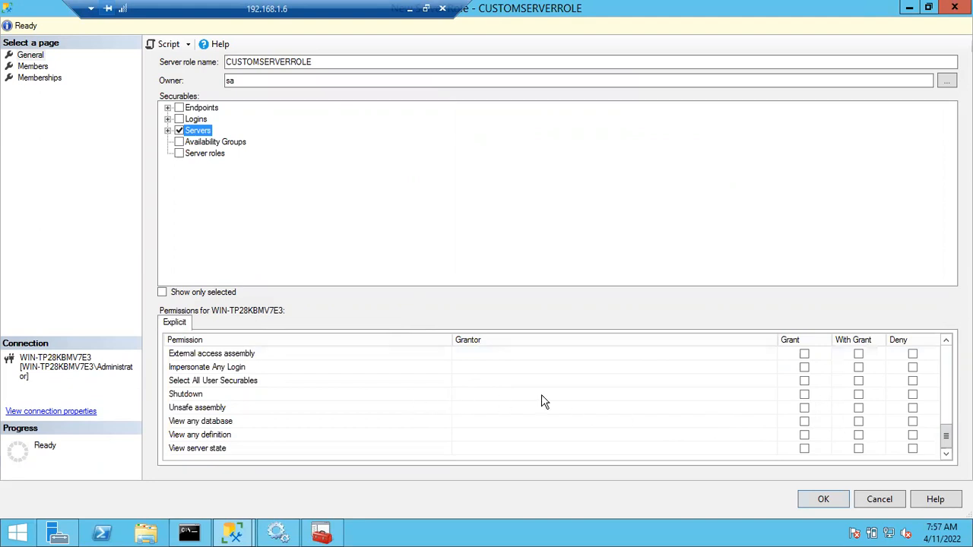
click(912, 408)
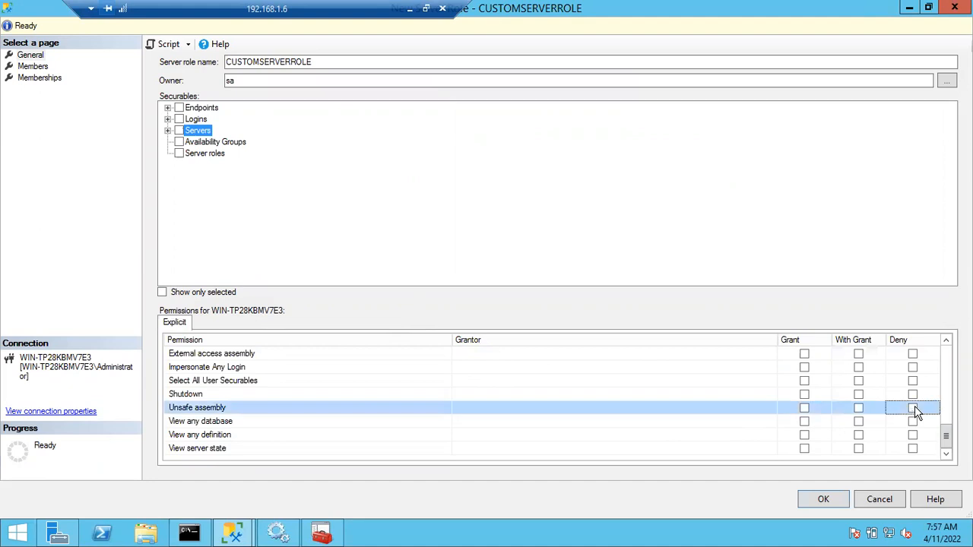
click(912, 408)
click(912, 395)
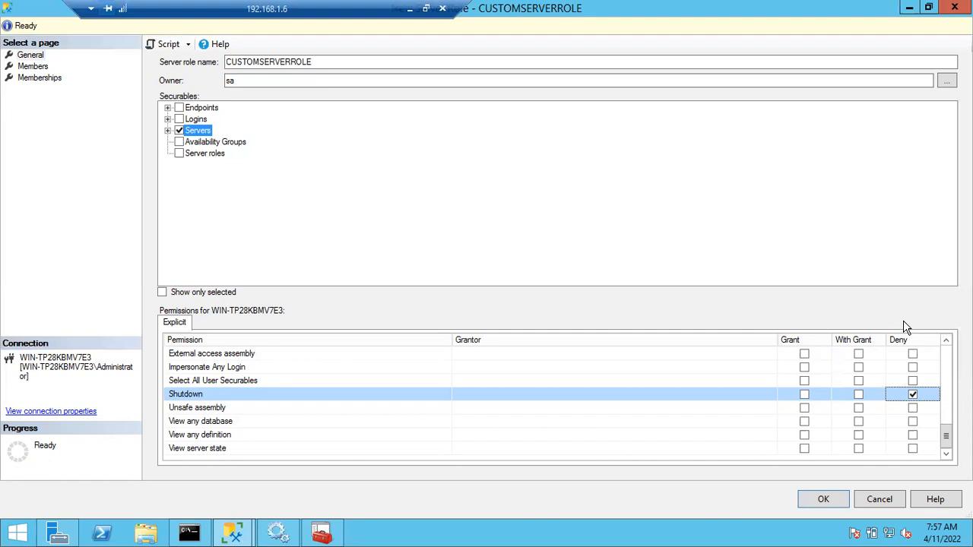
click(804, 394)
click(804, 394)
- Try granting and denying the Create any database permission in turn, and clear both settings
scroll(679, 447, up, 10)
scroll(469, 439, down, 5)
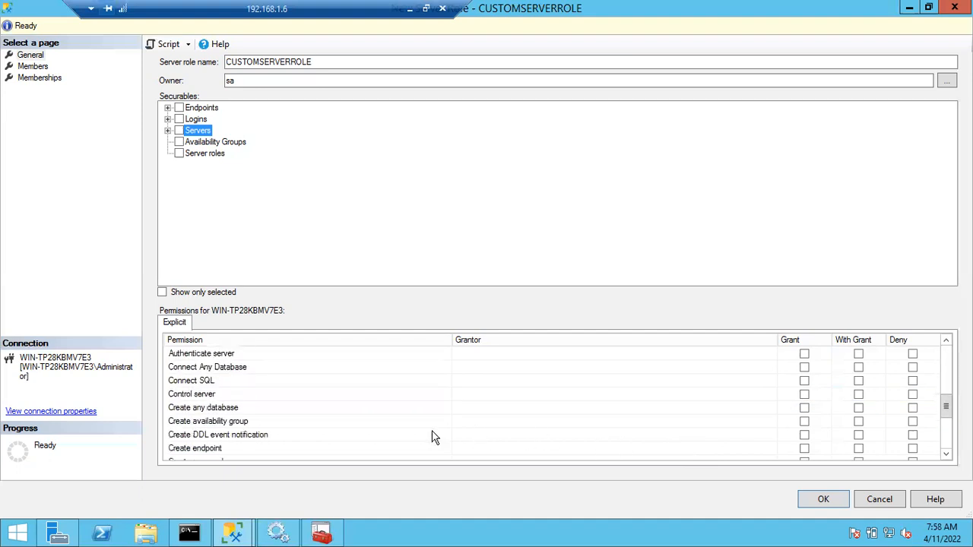
click(804, 408)
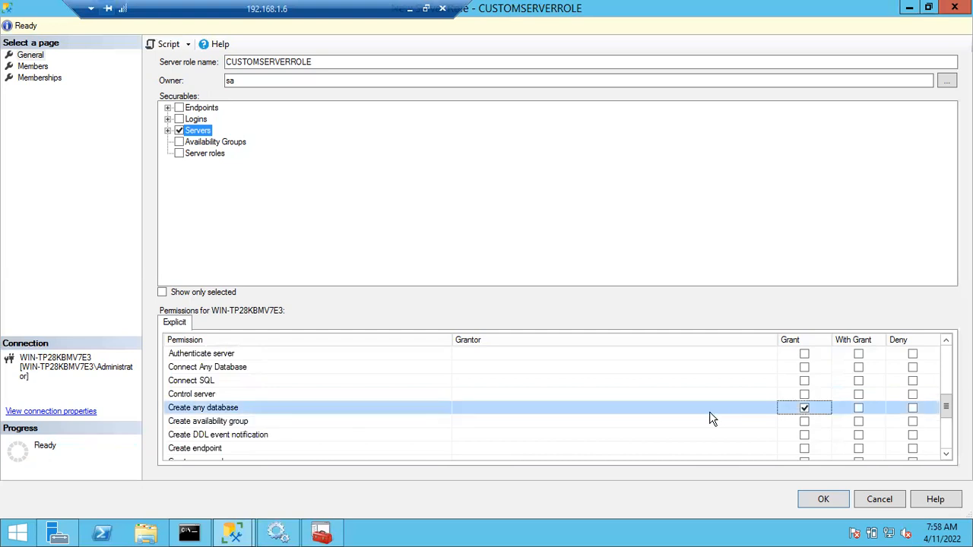
click(804, 409)
click(913, 409)
click(805, 410)
click(804, 409)
click(912, 409)
click(913, 411)
- Deny the Shutdown permission on the server for CUSTOMSERVERROLE
scroll(914, 417, down, 4)
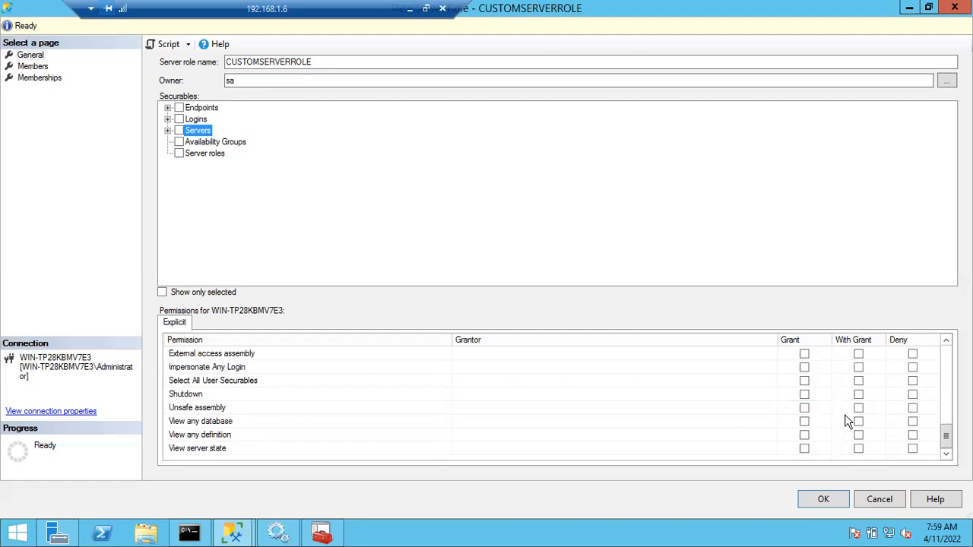
click(804, 411)
click(804, 411)
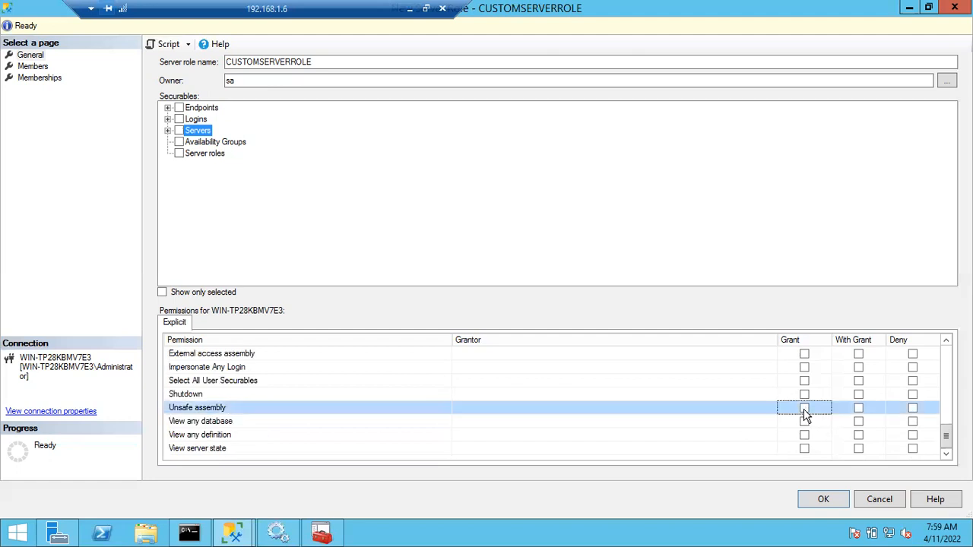
click(804, 394)
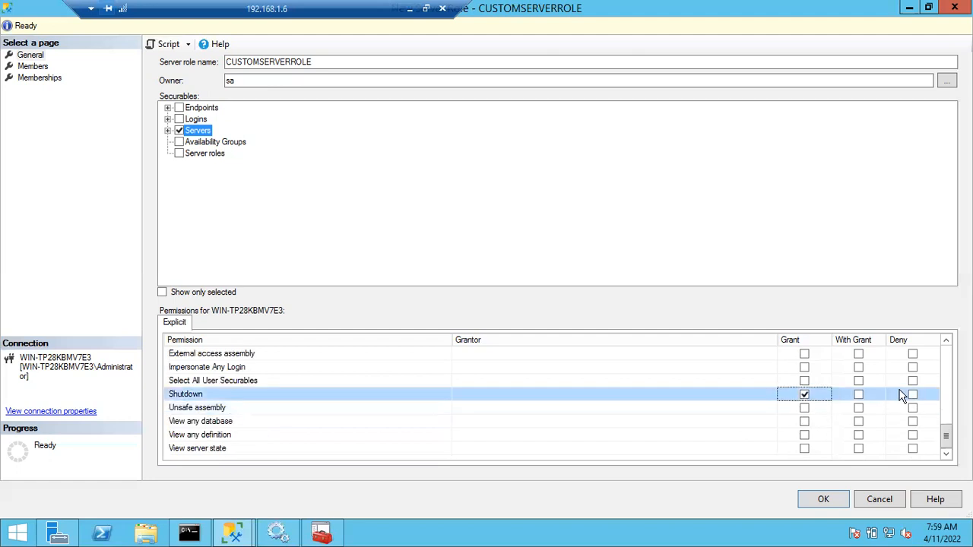
click(913, 394)
click(912, 394)
click(912, 394)
scroll(693, 414, up, 10)
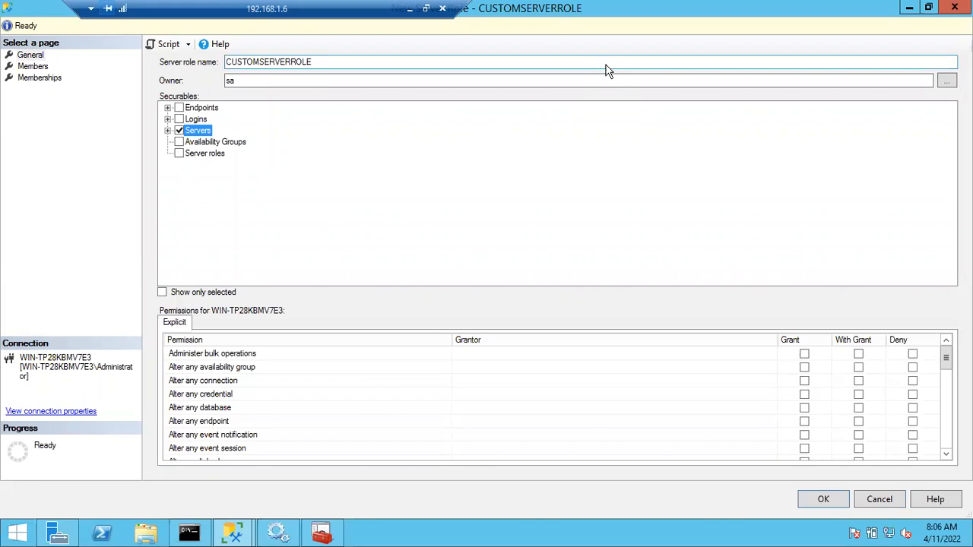
- Minimize the new server role dialog, collapse the first server's Server Roles folder and restore the dialog
click(909, 8)
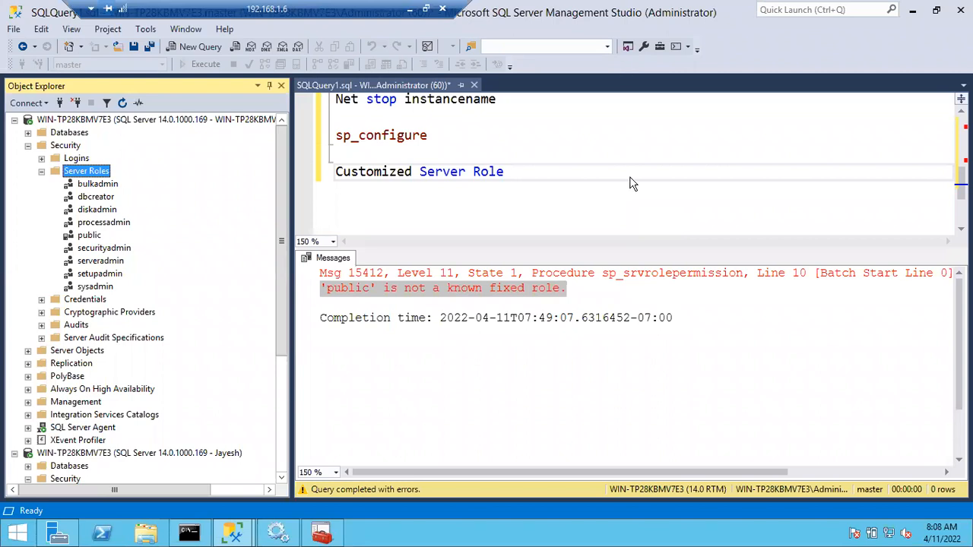
click(42, 172)
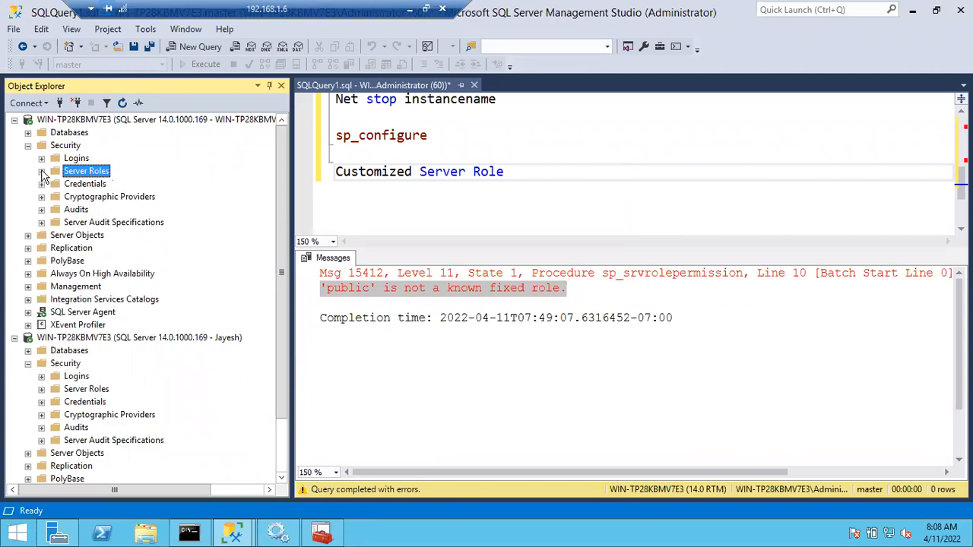
mouse_move(237, 536)
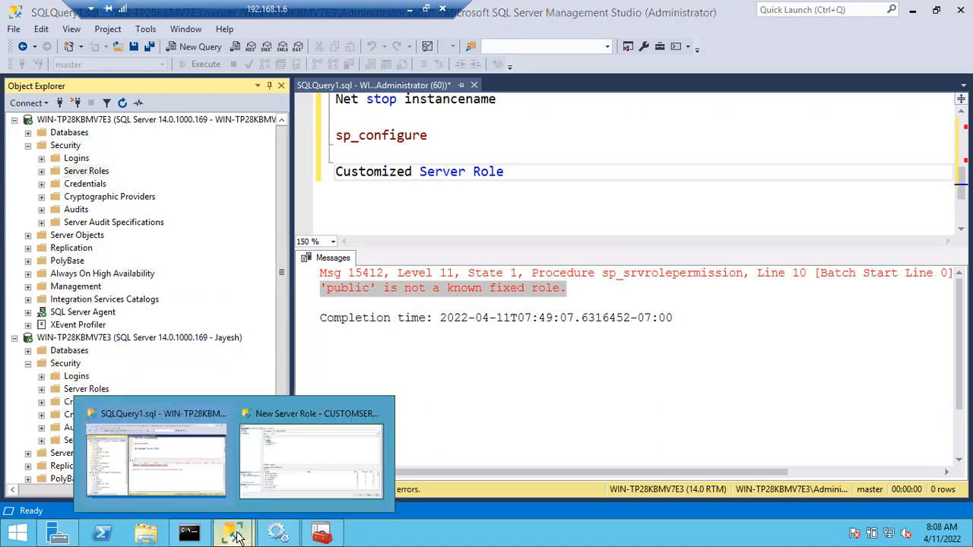
click(321, 481)
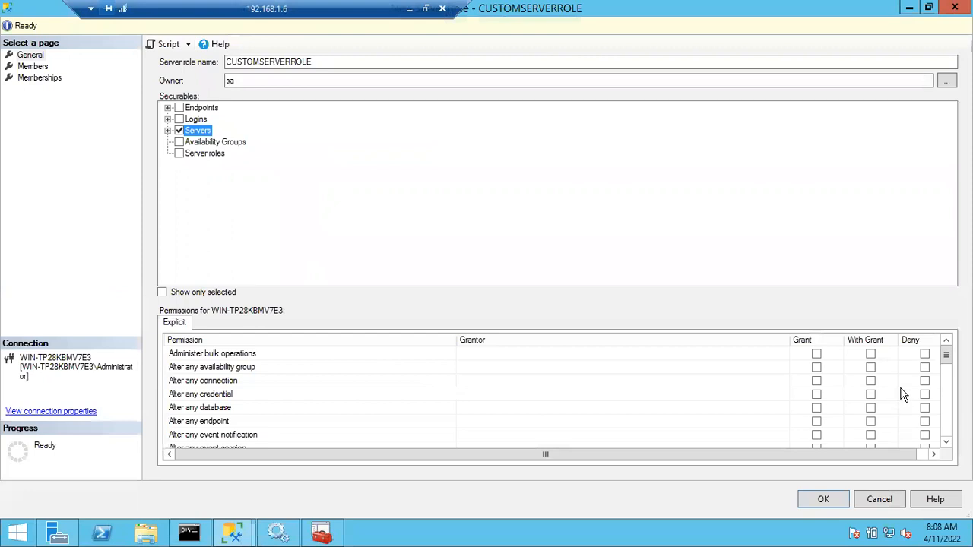
- Grant the Connect Any Database permission on the server to CUSTOMSERVERROLE
click(946, 442)
click(946, 442)
click(947, 443)
click(946, 442)
click(946, 442)
click(946, 443)
click(946, 442)
click(946, 442)
click(947, 442)
click(947, 442)
click(946, 443)
click(946, 442)
click(946, 442)
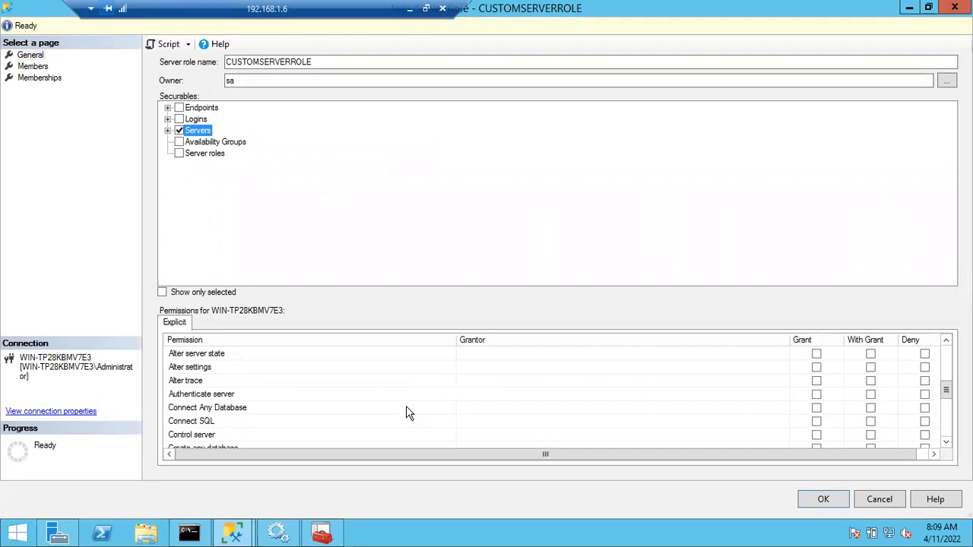
click(817, 409)
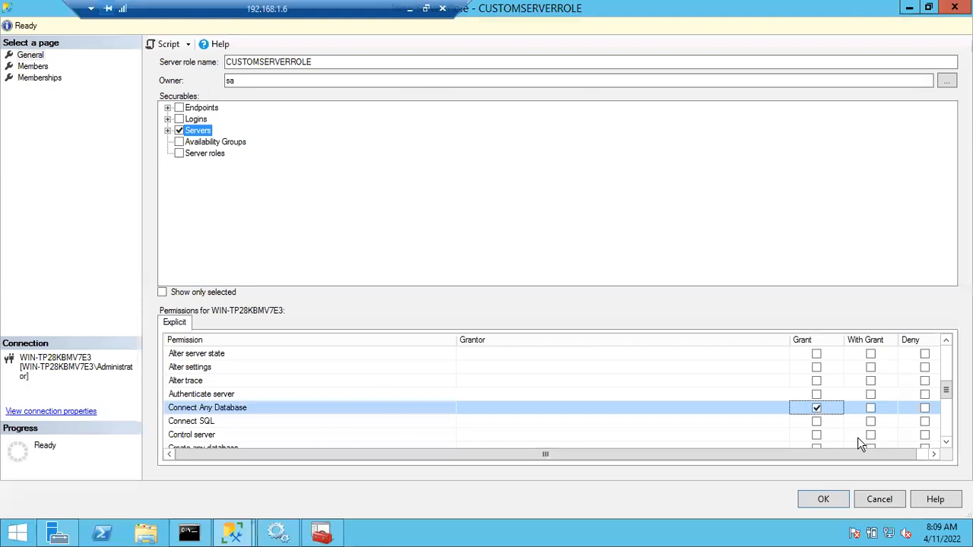
- Grant the Create any database permission on the server to CUSTOMSERVERROLE
click(947, 443)
click(946, 442)
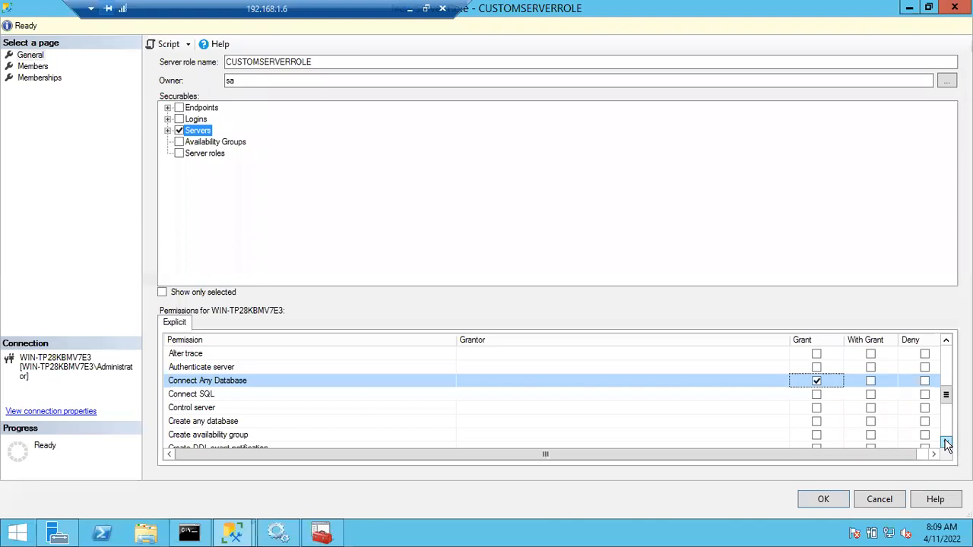
click(816, 424)
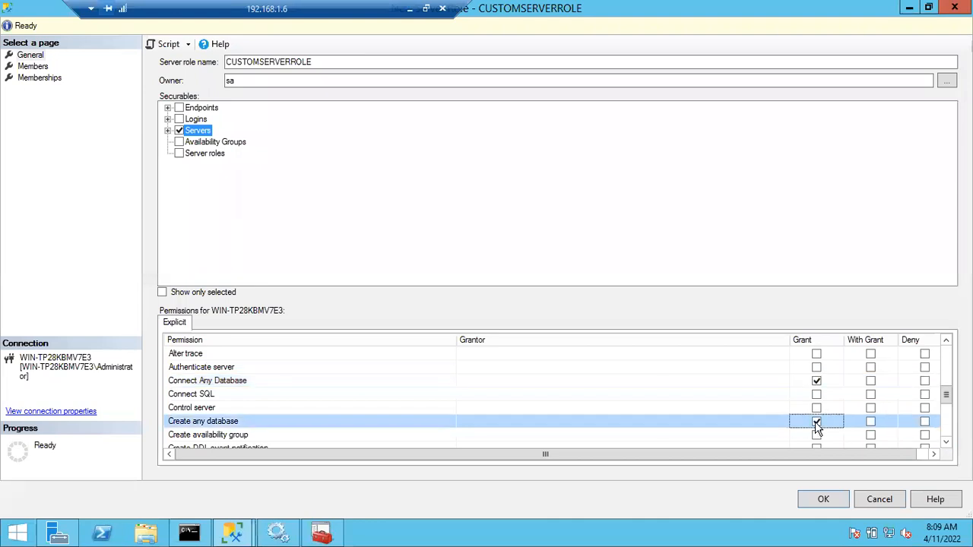
- Grant the Create server role and Create endpoint permissions to CUSTOMSERVERROLE
click(945, 447)
click(946, 447)
click(945, 447)
click(945, 447)
click(946, 448)
click(947, 447)
click(946, 447)
click(947, 447)
click(947, 446)
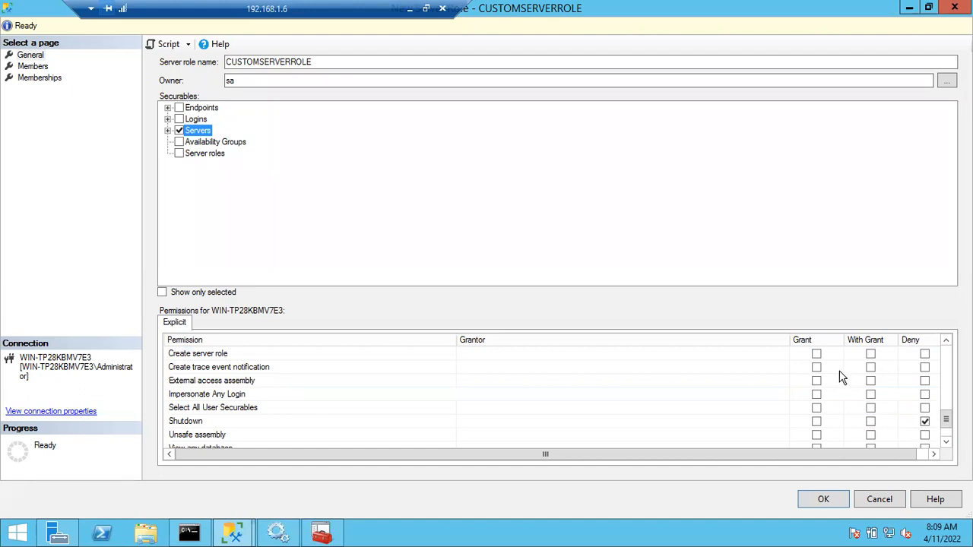
click(816, 354)
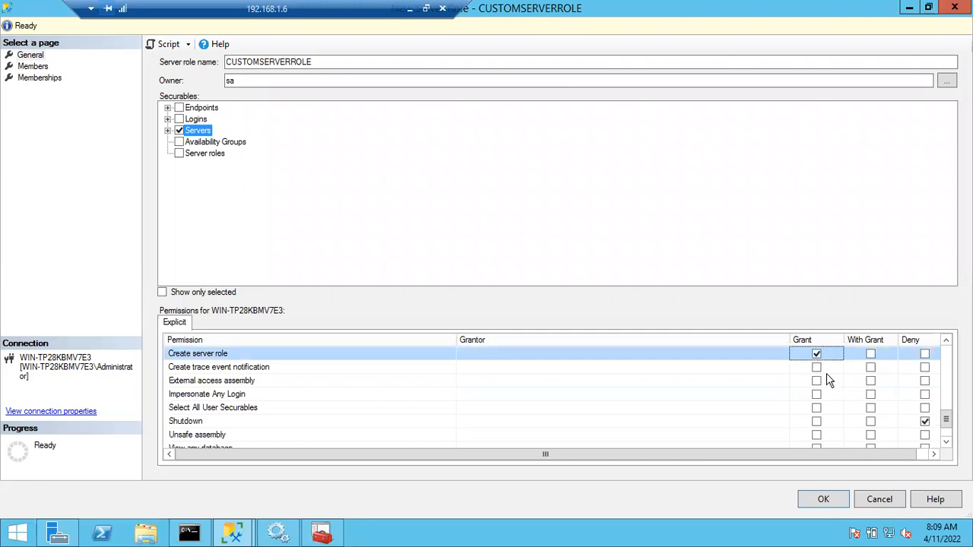
scroll(828, 381, up, 1)
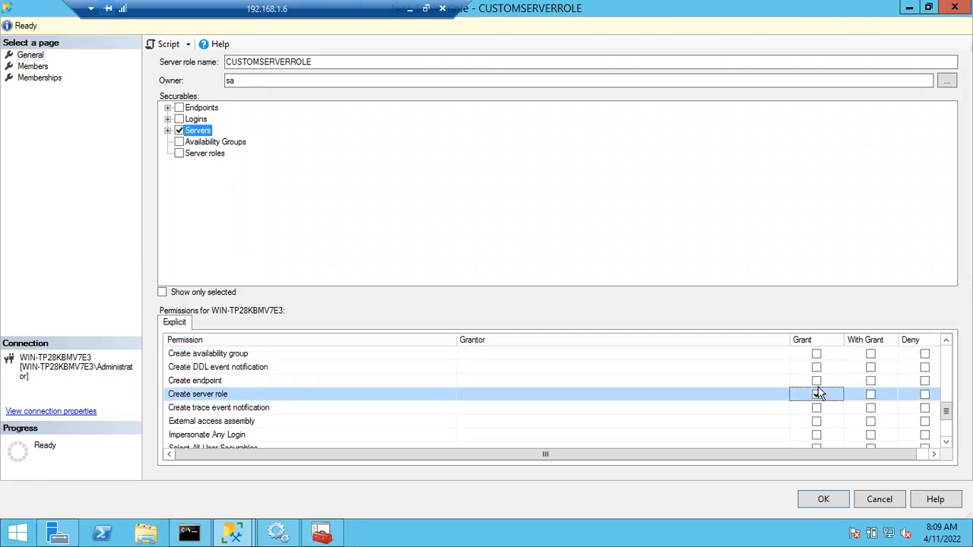
click(817, 381)
- Grant the Connect SQL permission on the server to CUSTOMSERVERROLE
scroll(798, 389, up, 1)
scroll(797, 393, up, 1)
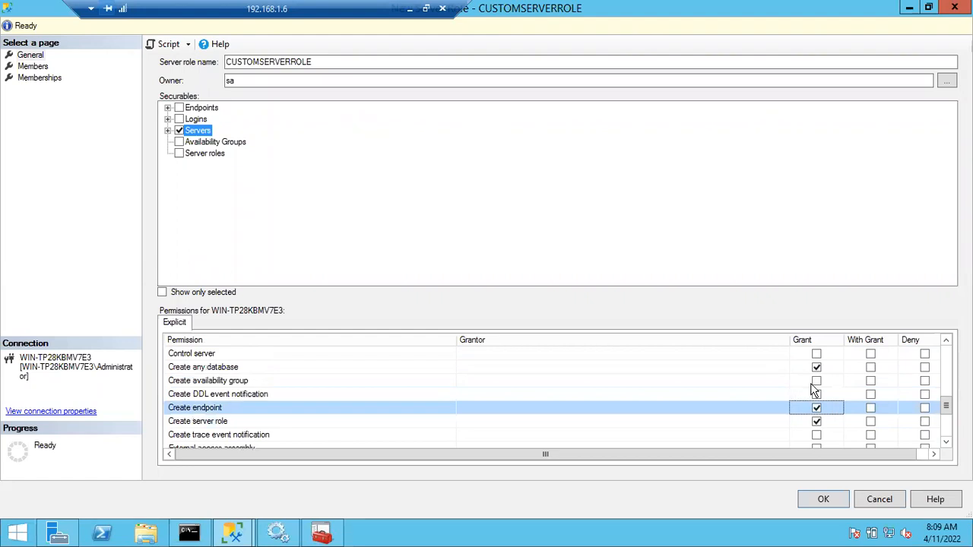
scroll(821, 394, up, 1)
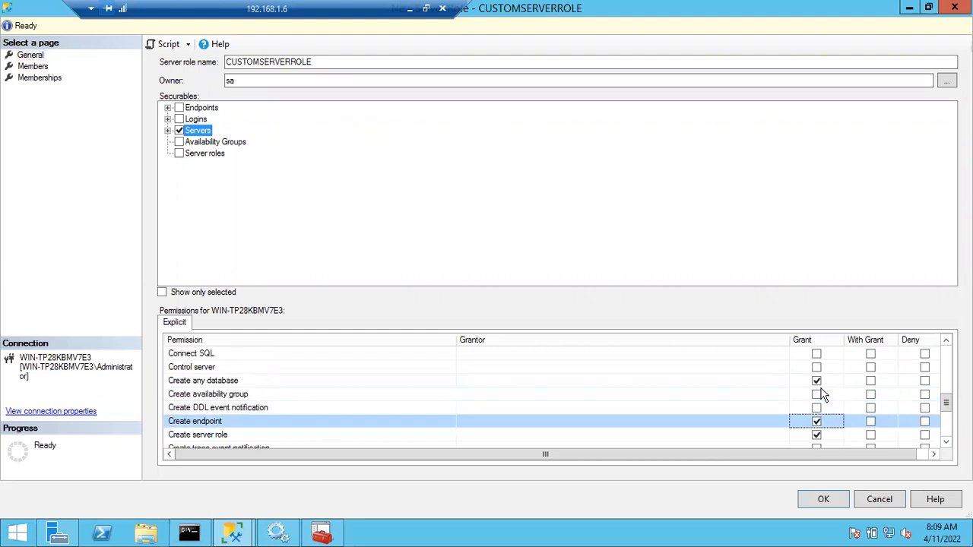
scroll(821, 395, up, 2)
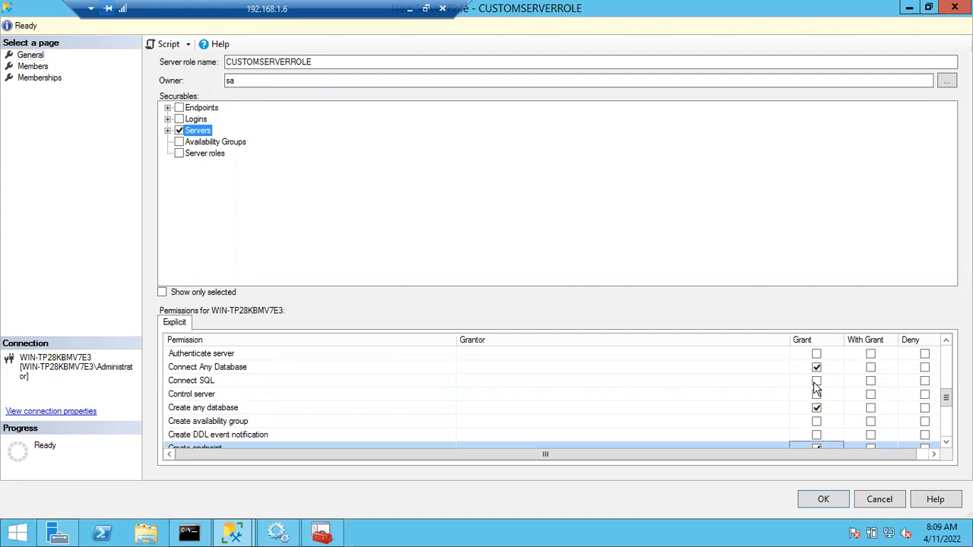
click(816, 380)
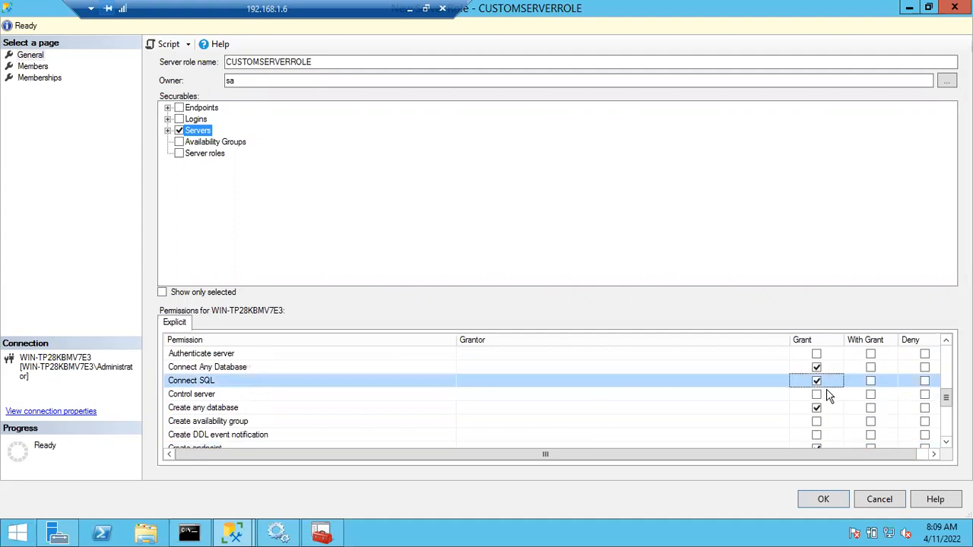
- Deny the Alter any database and Alter any login permissions on the server to CUSTOMSERVERROLE, and save the role
scroll(828, 396, up, 2)
scroll(828, 396, up, 2)
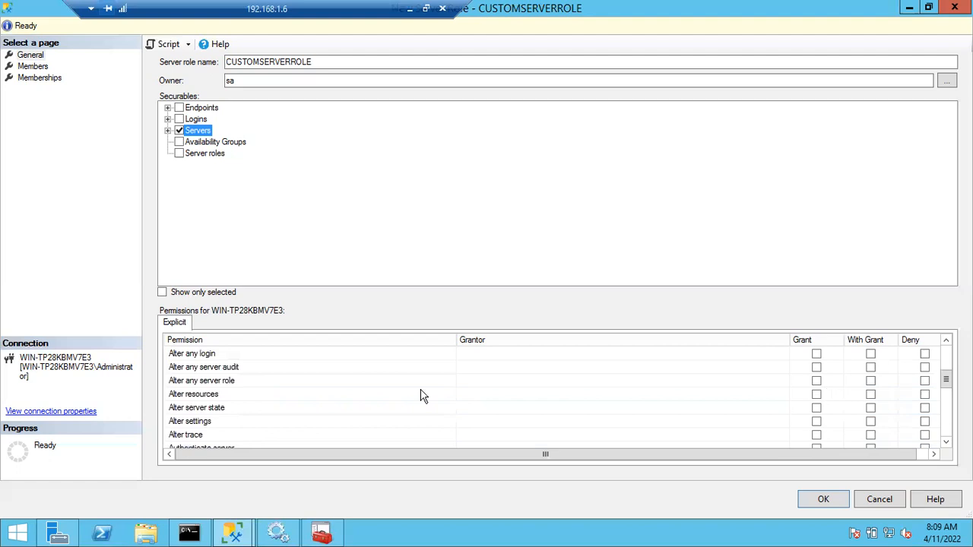
scroll(278, 388, up, 2)
click(258, 355)
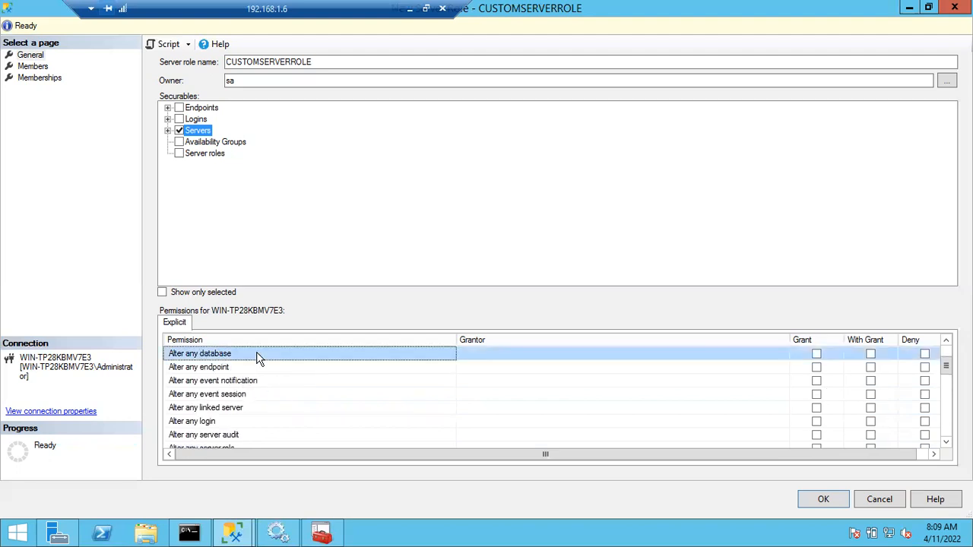
click(924, 355)
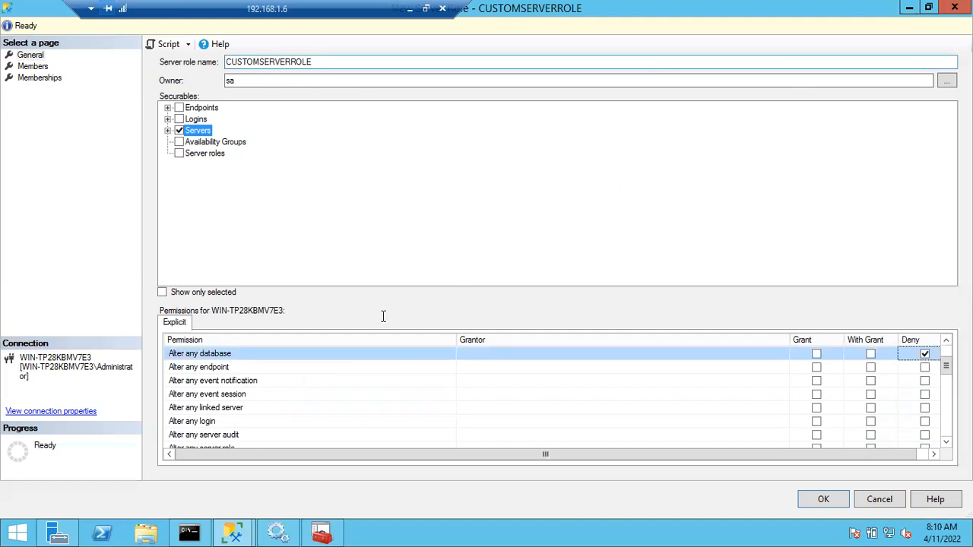
click(924, 421)
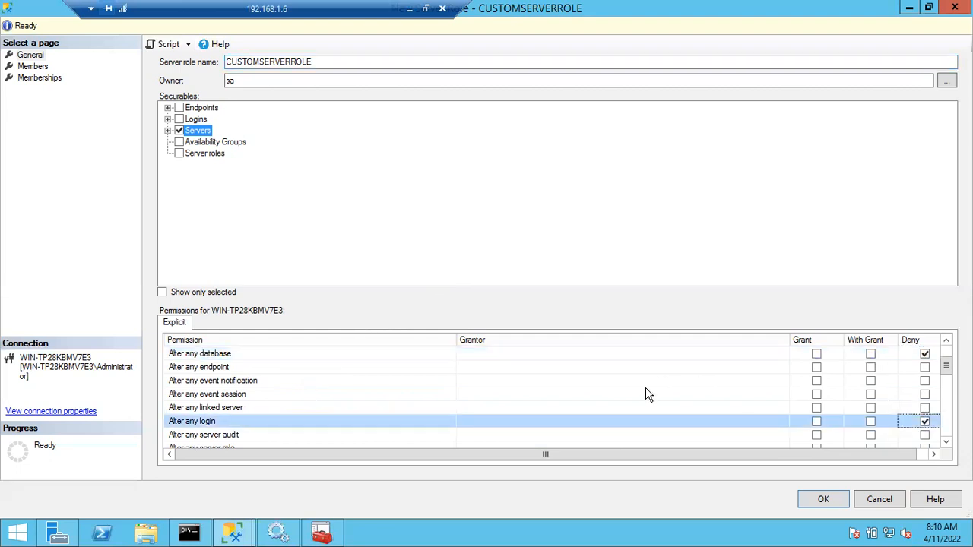
scroll(693, 393, down, 4)
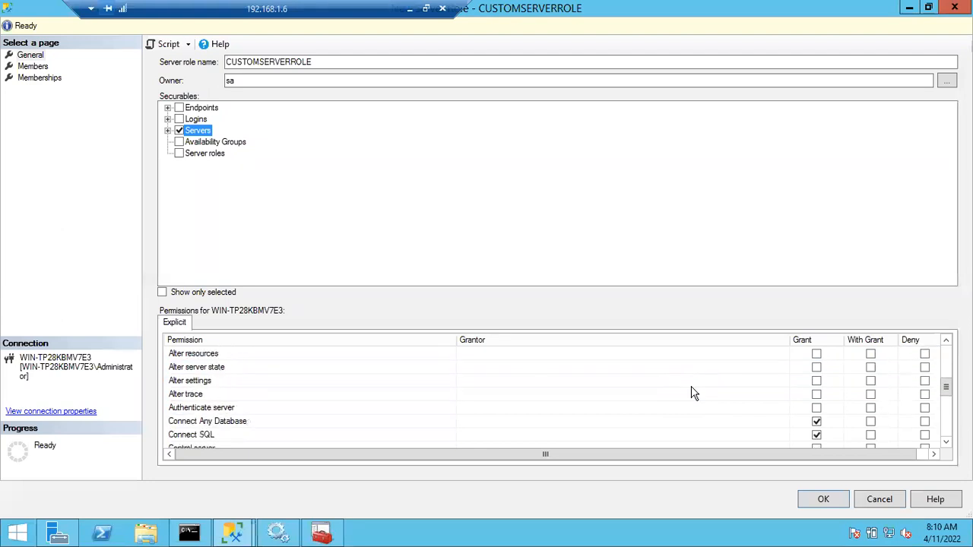
scroll(693, 393, down, 4)
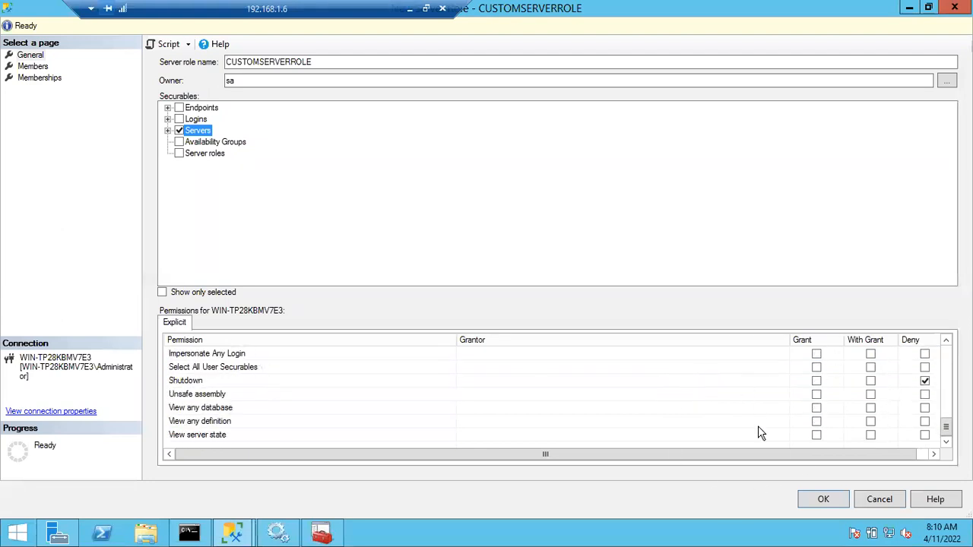
click(823, 499)
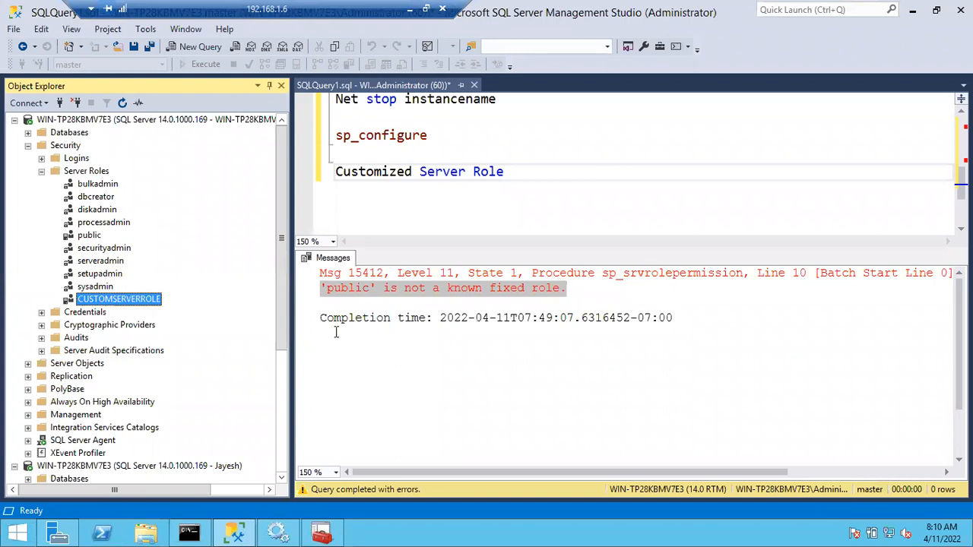
- Add the SQL login used by the second server connection to CUSTOMSERVERROLE in its login properties
click(41, 171)
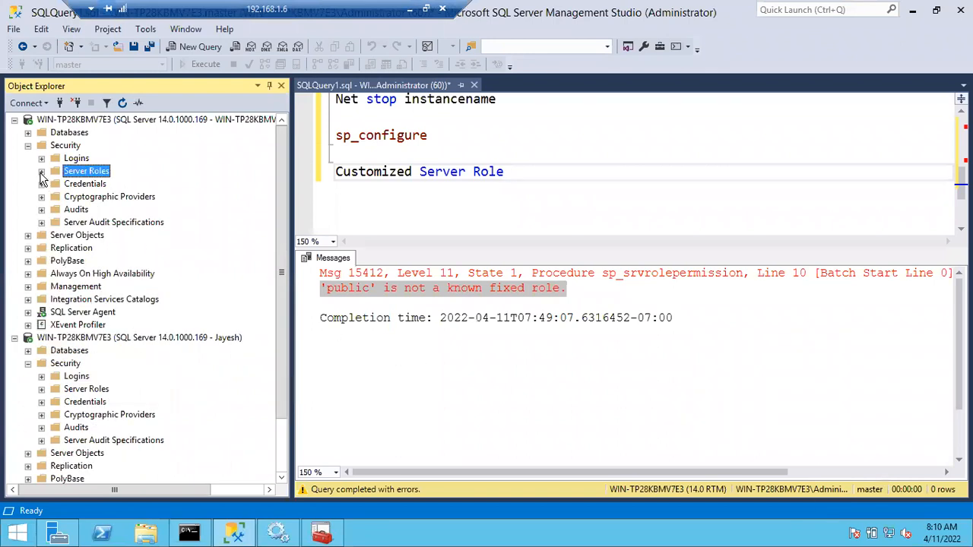
click(42, 159)
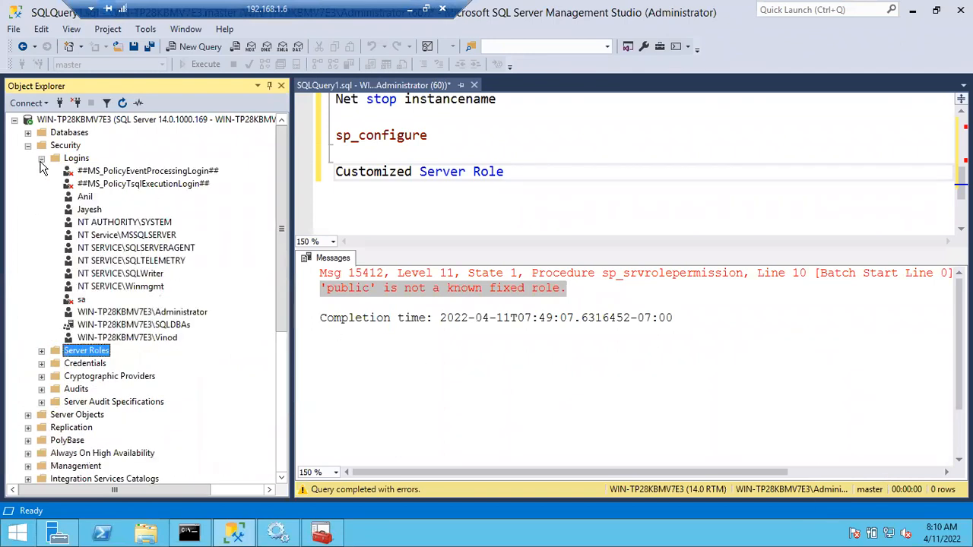
double_click(91, 210)
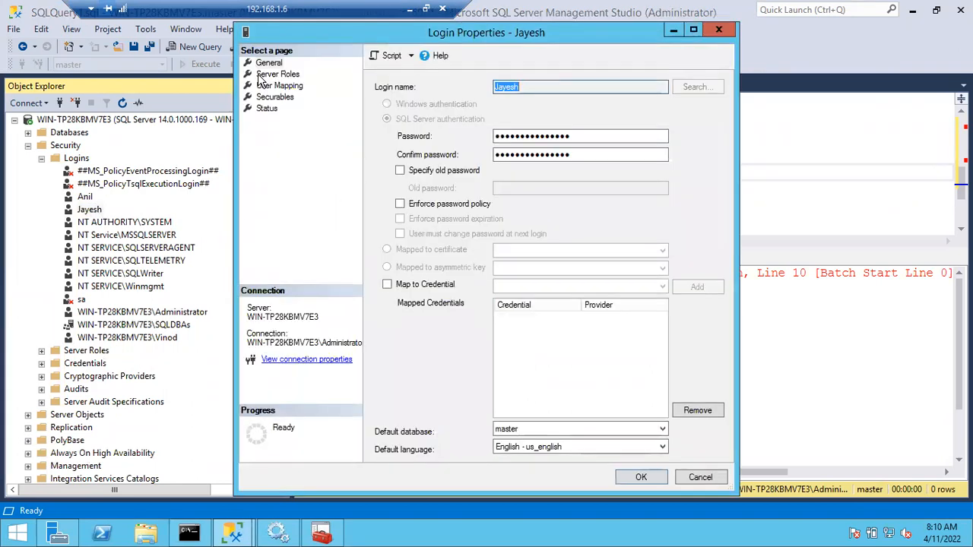
click(266, 75)
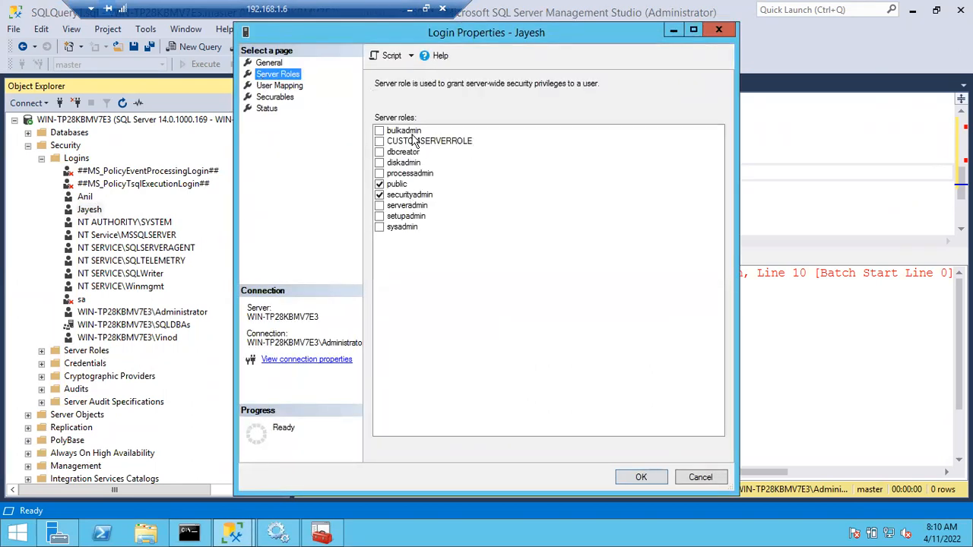
click(385, 143)
click(379, 142)
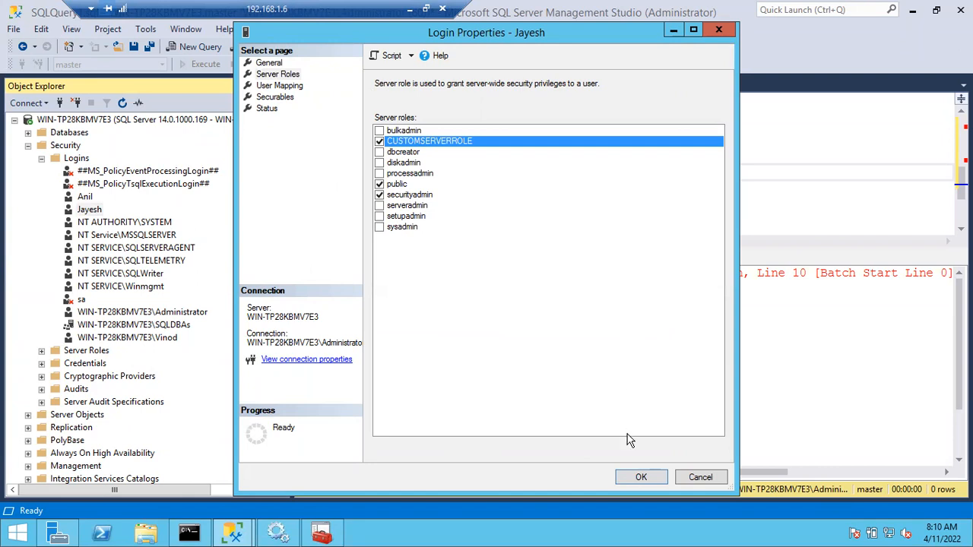
click(639, 479)
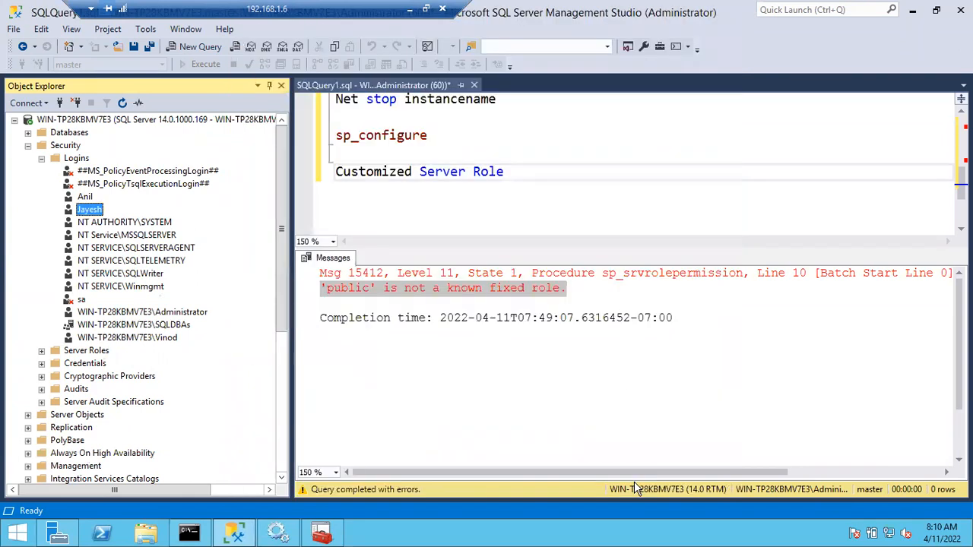
- Run shutdown in a new query on the second server connection and check the resulting message
drag(279, 329, 289, 498)
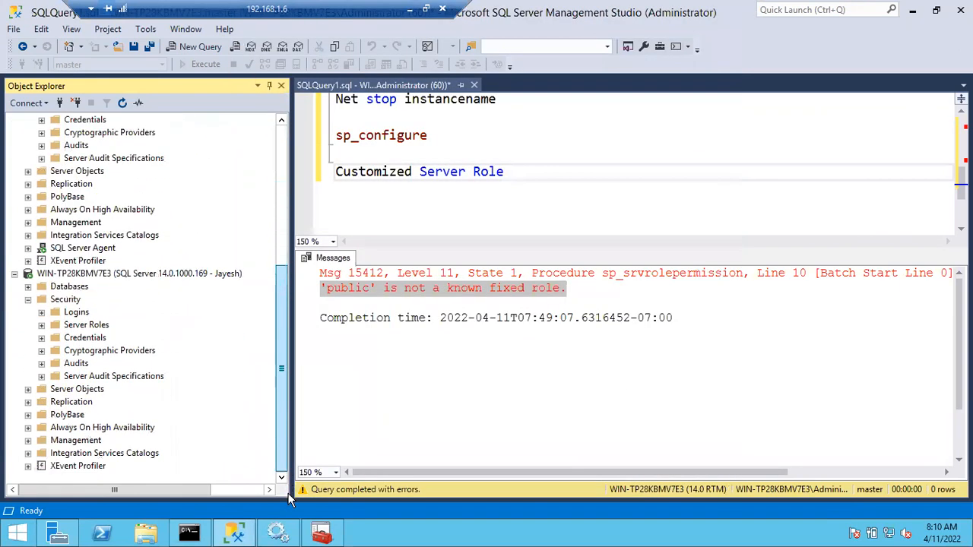
right_click(82, 273)
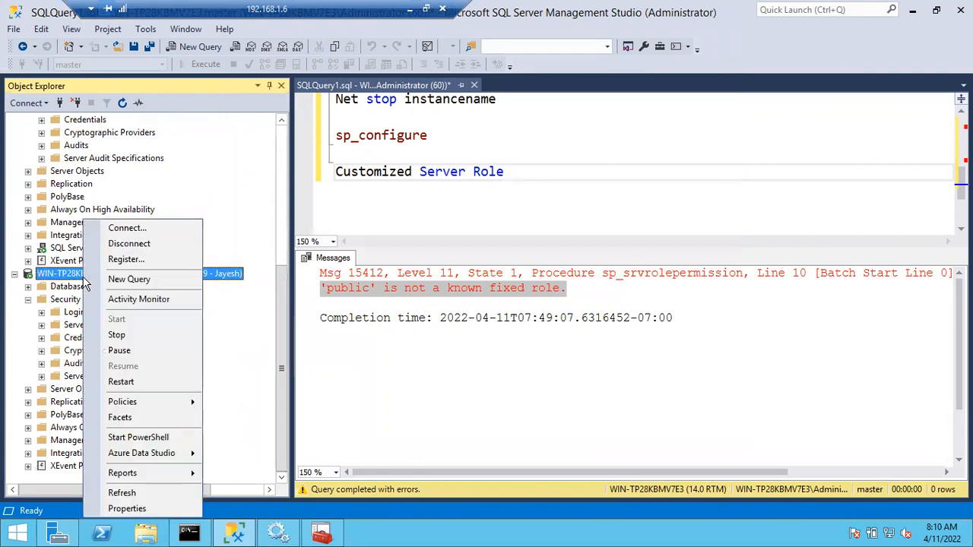
click(125, 279)
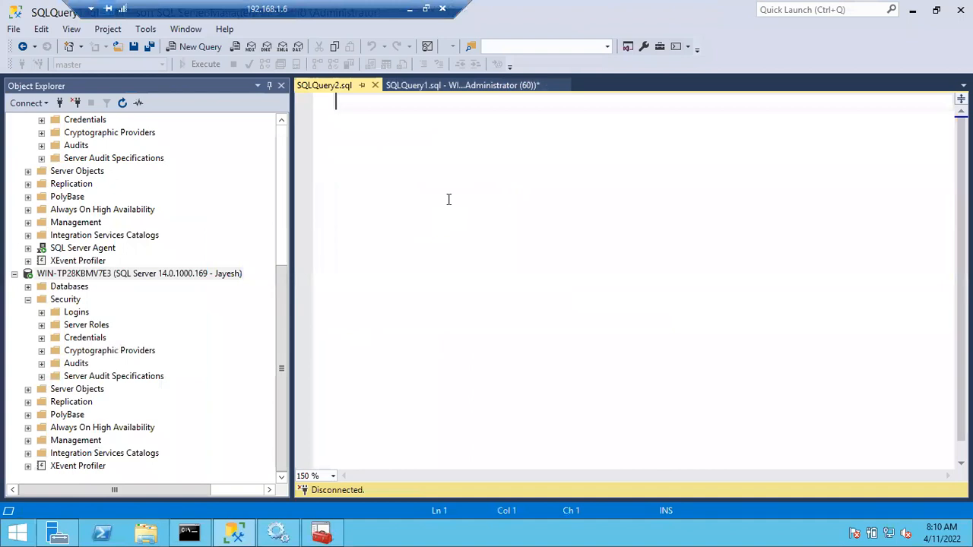
text(shutdown)
key(F5)
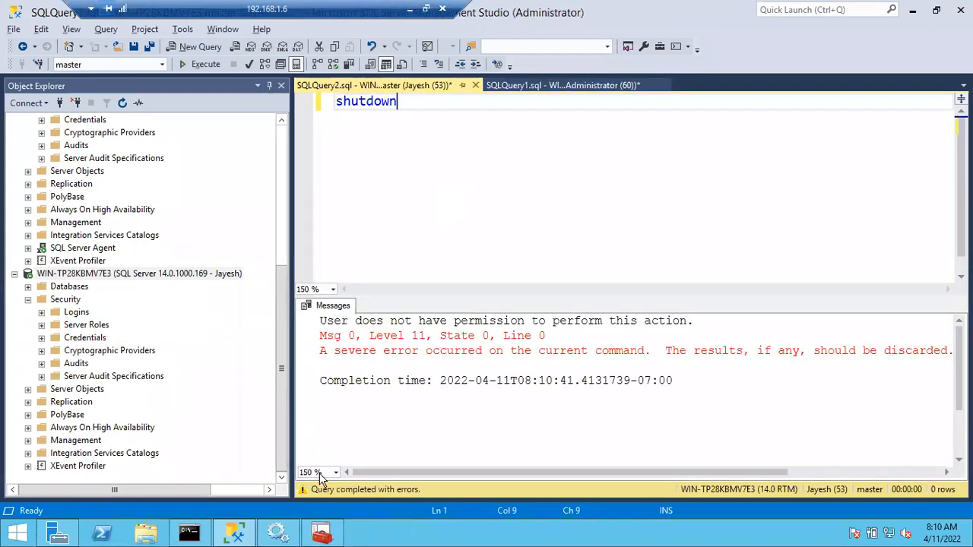
drag(361, 352, 542, 352)
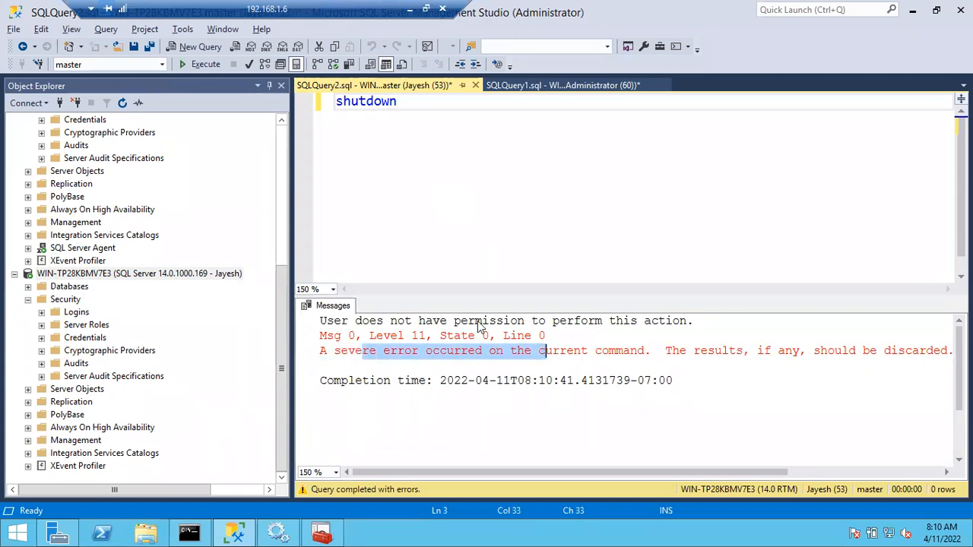
drag(322, 322, 705, 329)
click(705, 329)
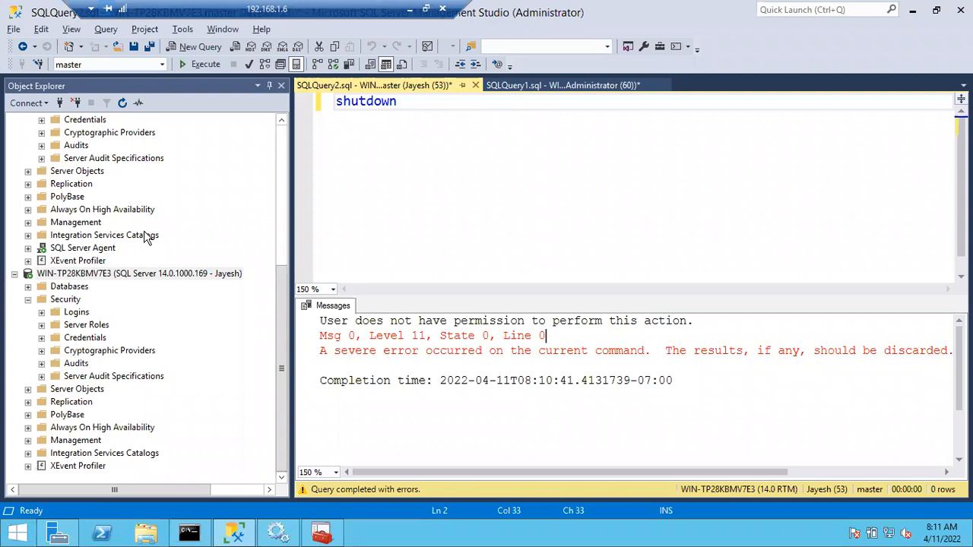
- Collapse the administrator connection's server-level Security folder and expand the Flipkart database down to its Database Roles
click(81, 185)
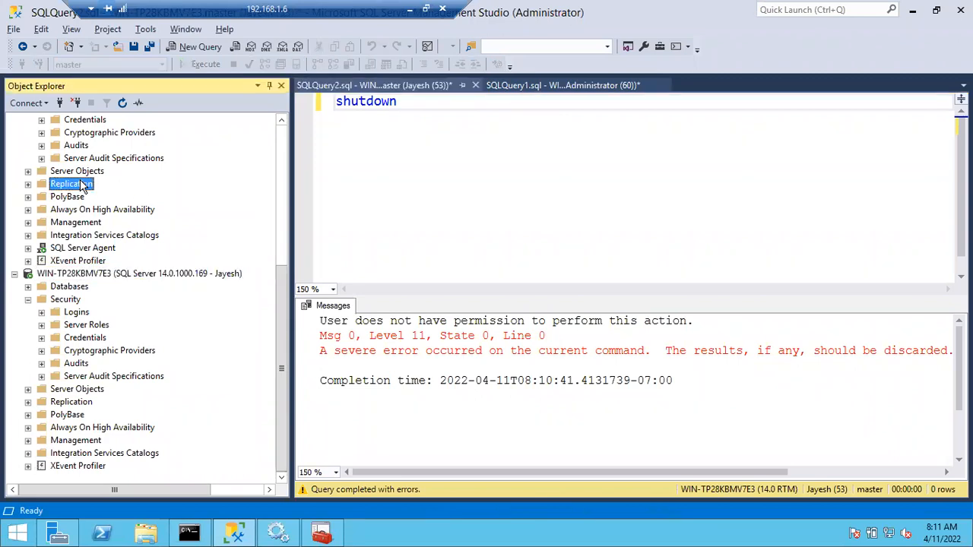
scroll(82, 186, up, 6)
click(28, 146)
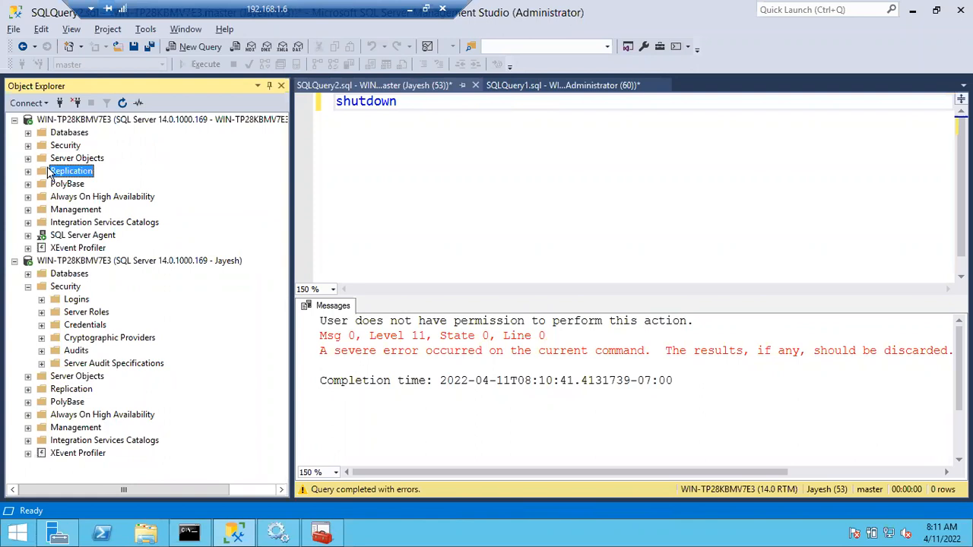
click(27, 133)
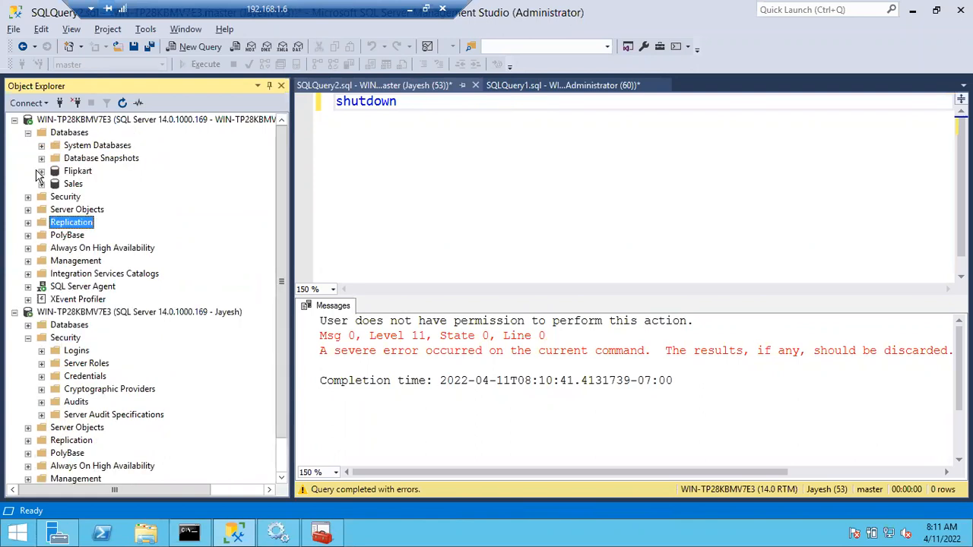
click(42, 171)
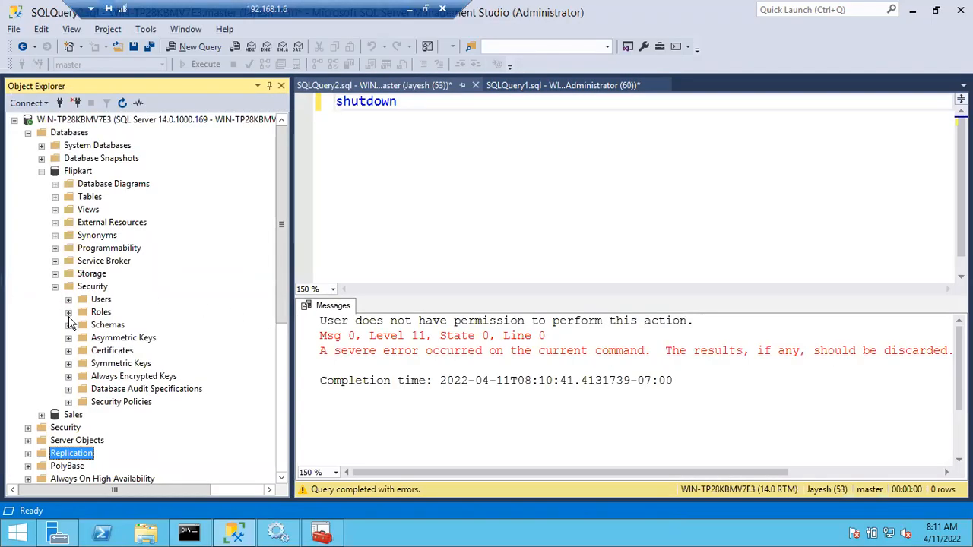
click(68, 312)
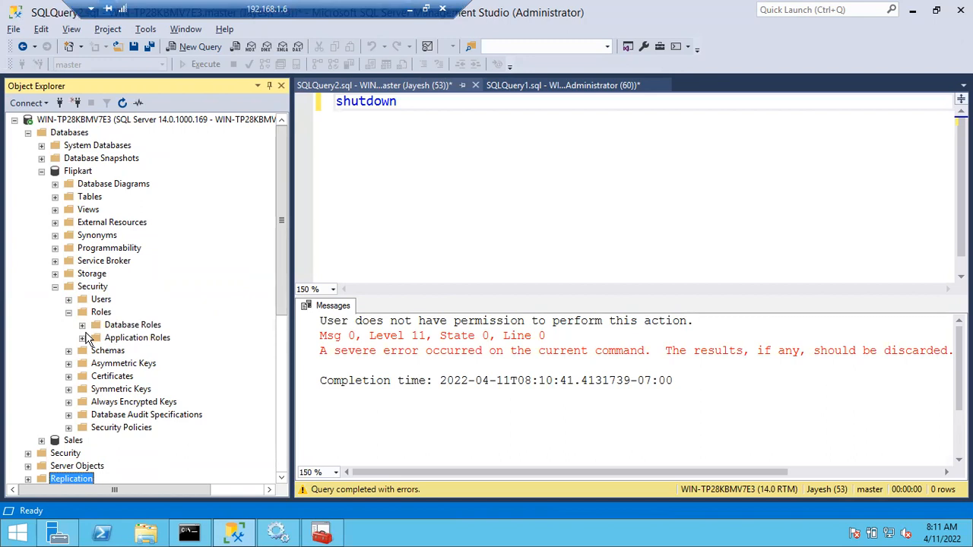
click(82, 325)
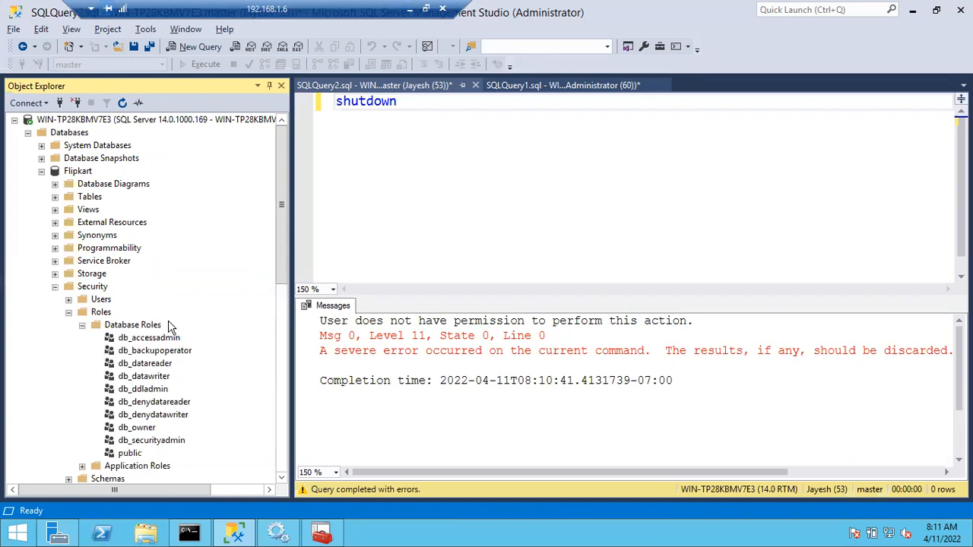
- Go through Flipkart's fixed database roles one by one, from db_accessadmin to public
click(163, 339)
click(162, 353)
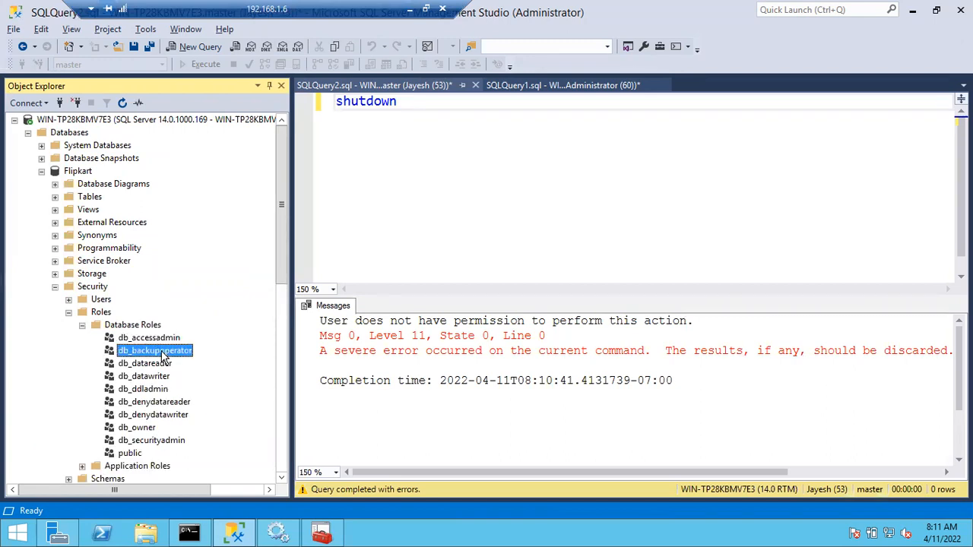
click(161, 365)
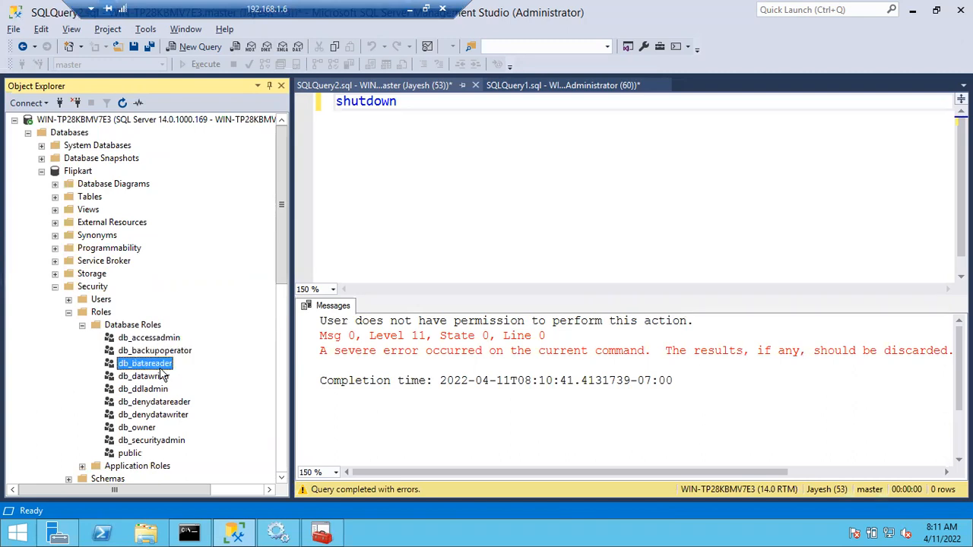
click(156, 378)
click(158, 390)
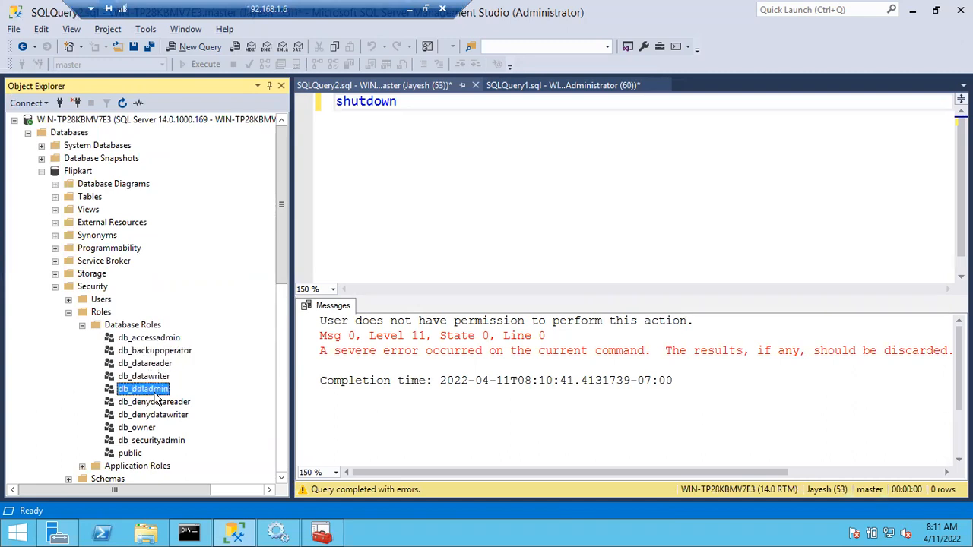
click(159, 403)
click(158, 415)
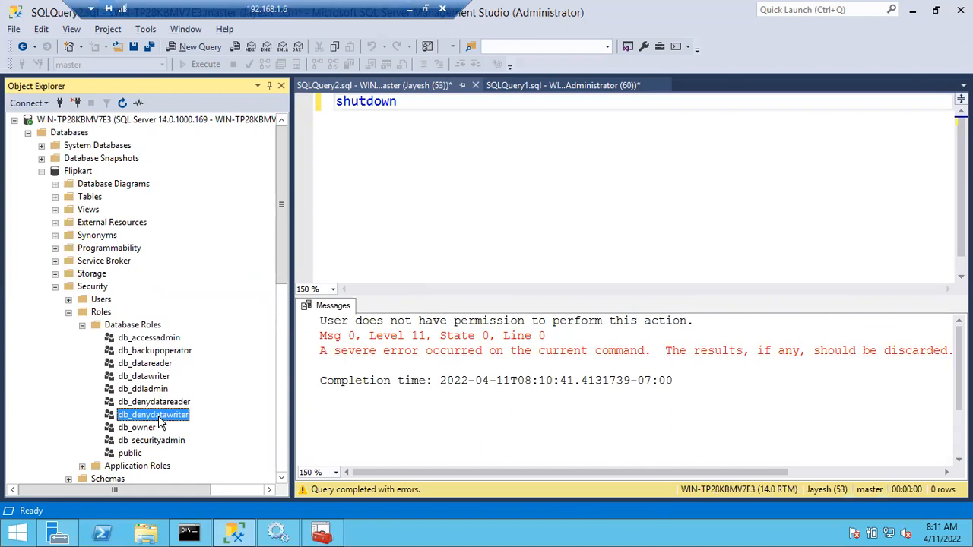
click(150, 430)
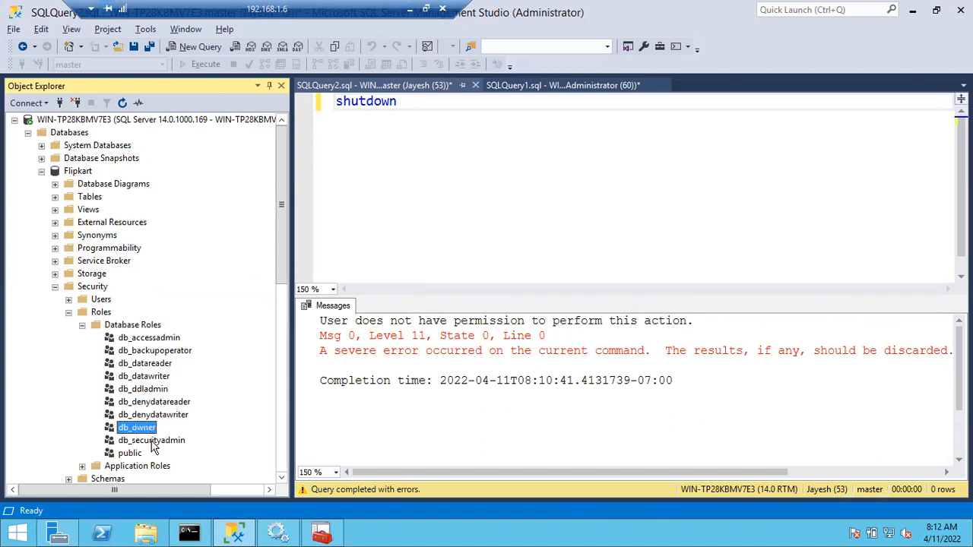
click(153, 442)
click(132, 453)
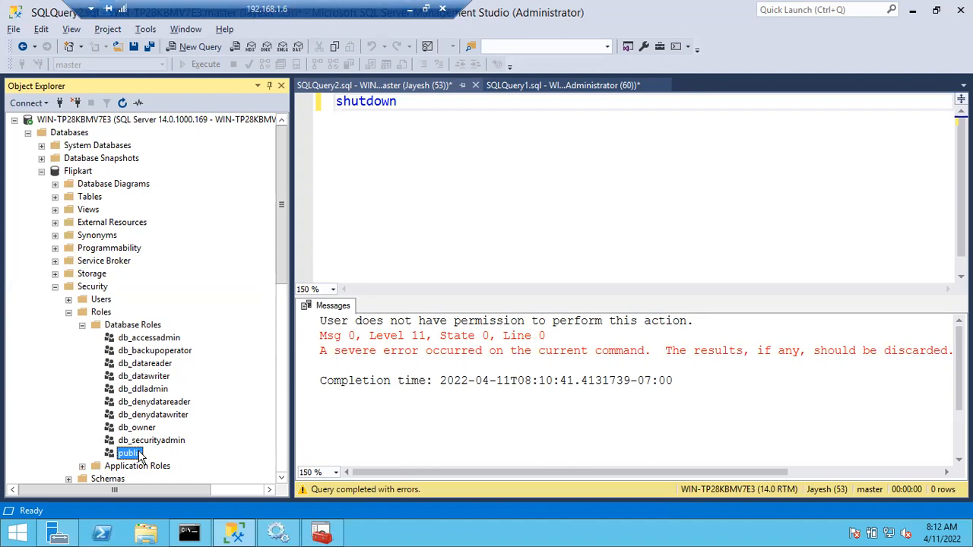
click(155, 339)
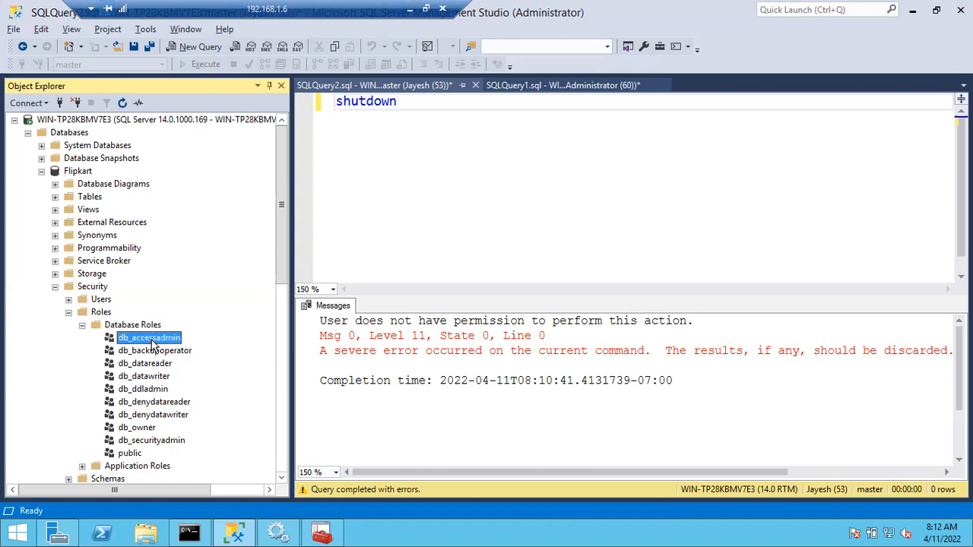
- Replace the shutdown statement in the query with sp_srvrolepermission
double_click(369, 107)
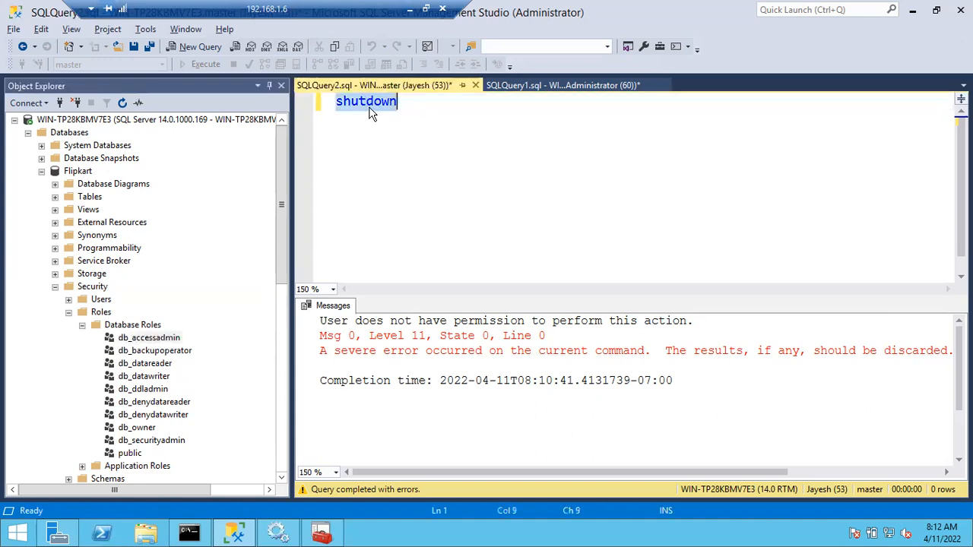
key(Delete)
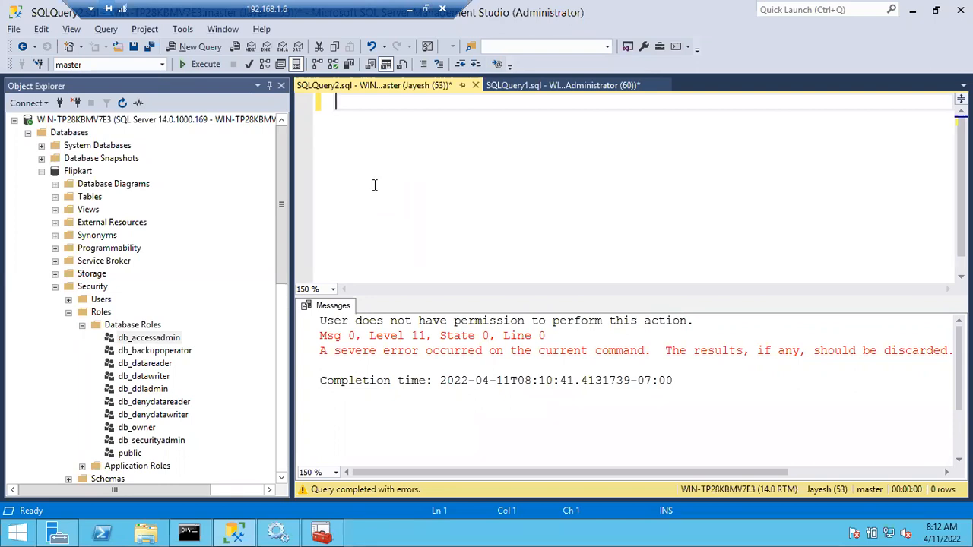
text(sp_srvrolepermission)
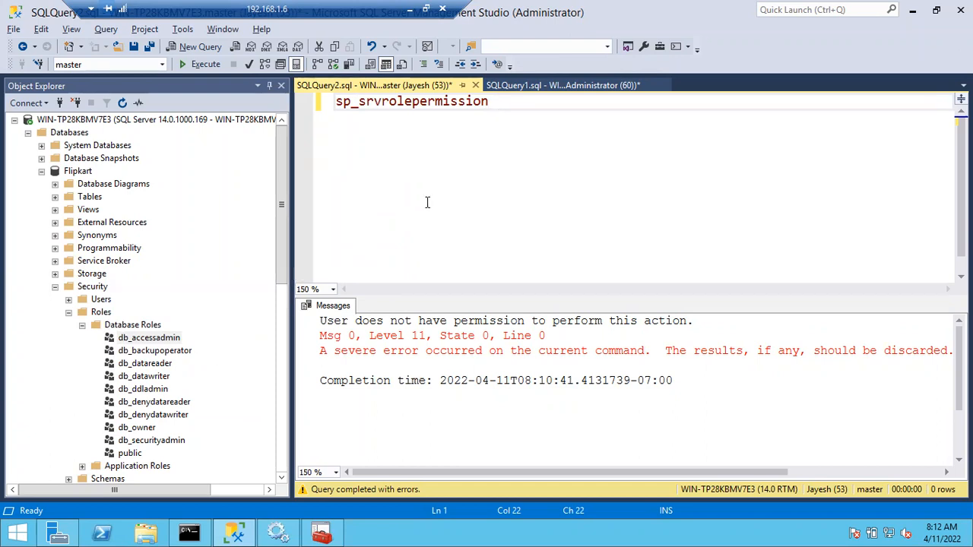
- Duplicate the sp_srvrolepermission line on a second line and change the copy to sp_dbfixedrolepermission
key(Return)
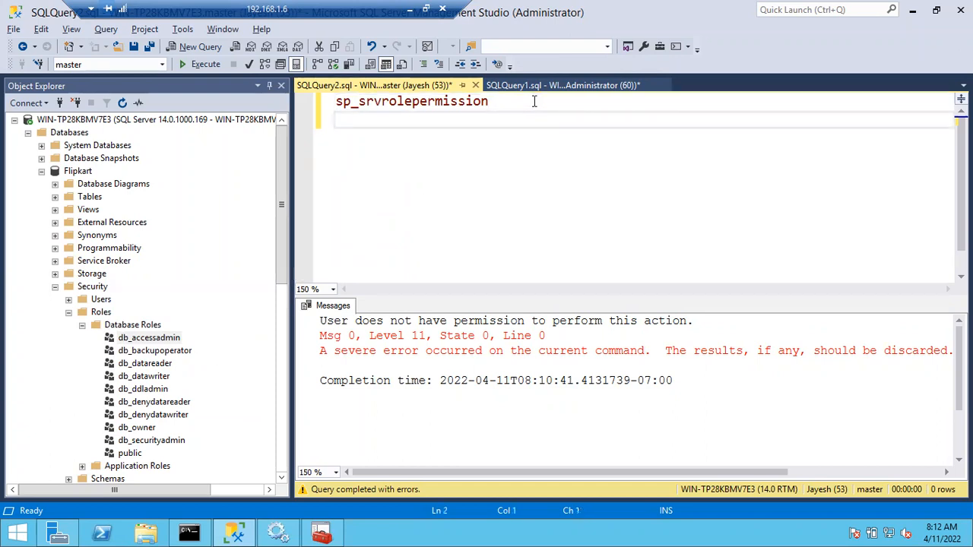
key(ctrl+a)
key(ctrl+c)
key(Right)
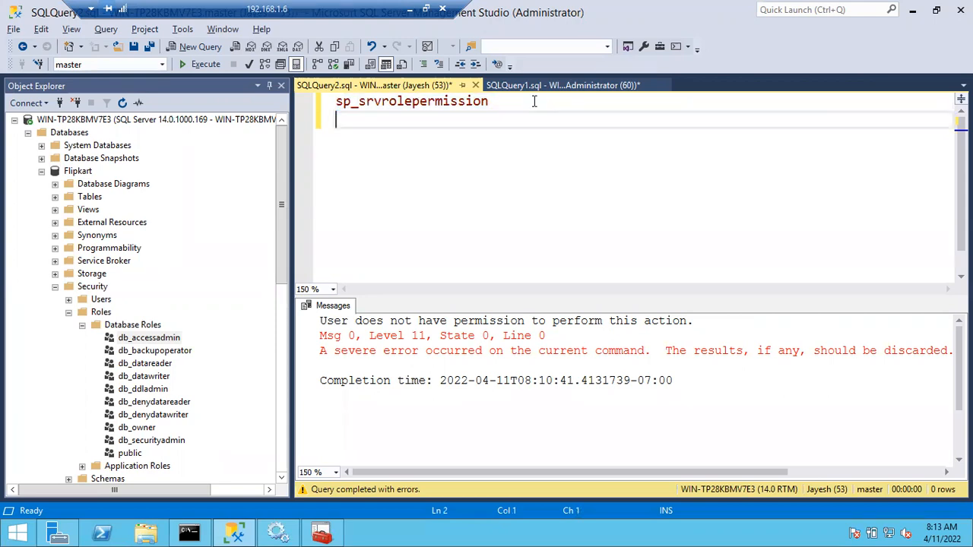
key(ctrl+v)
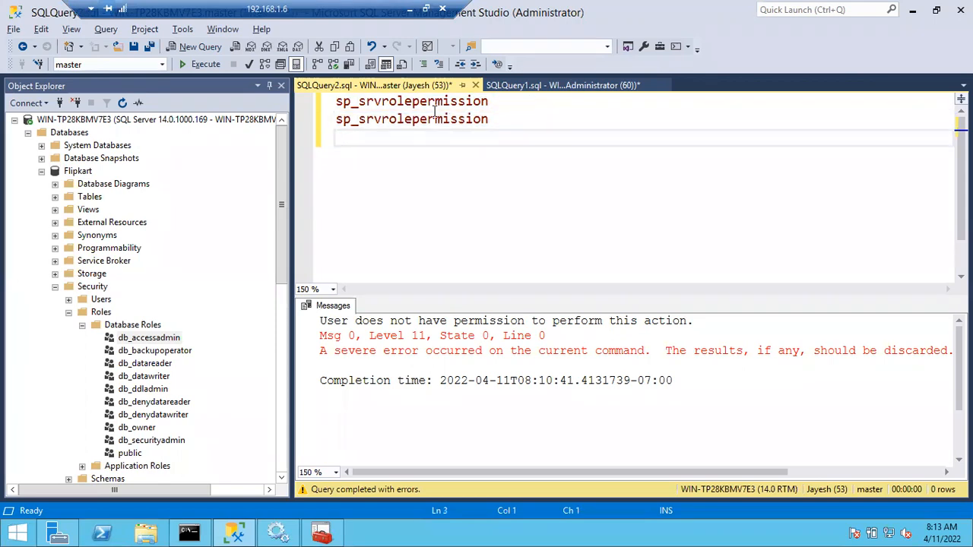
click(360, 120)
drag(360, 120, 412, 126)
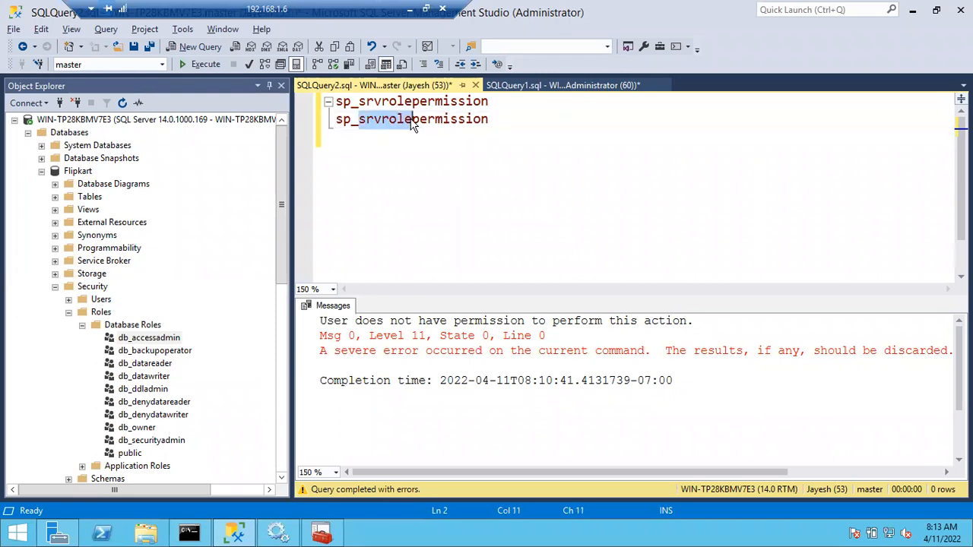
text(dbfixedrole)
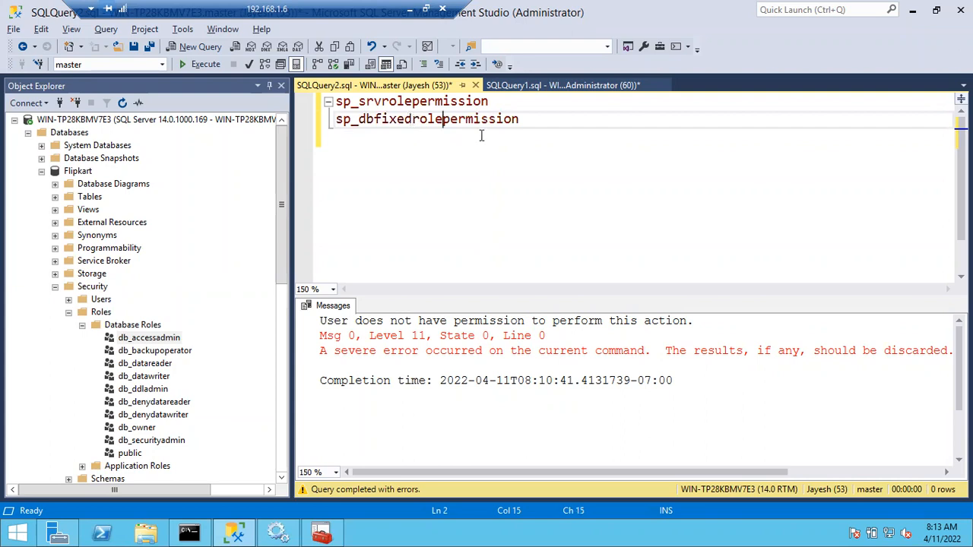
drag(526, 119, 311, 124)
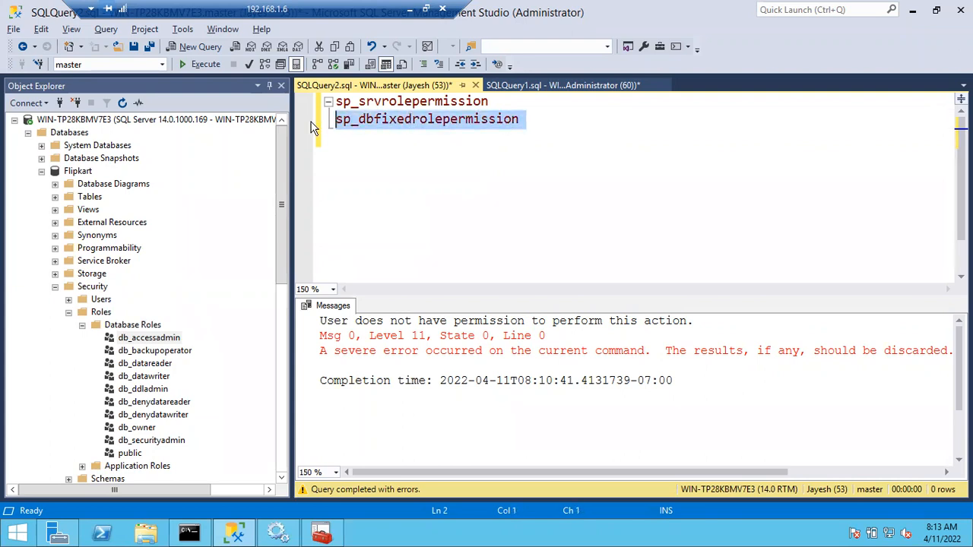
drag(499, 101, 318, 106)
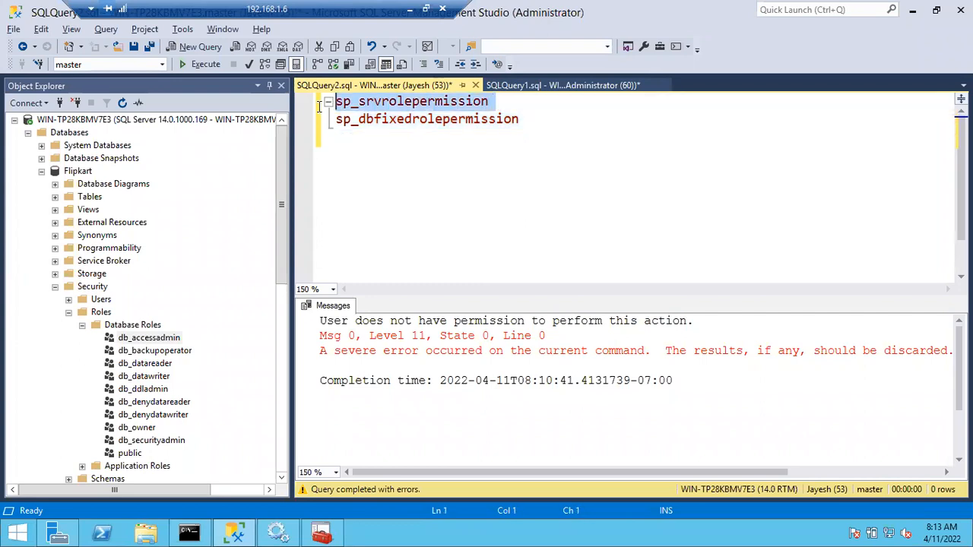
- Add [db_accessadmin] from Flipkart's database roles as the argument of sp_dbfixedrolepermission and execute only that line
click(526, 114)
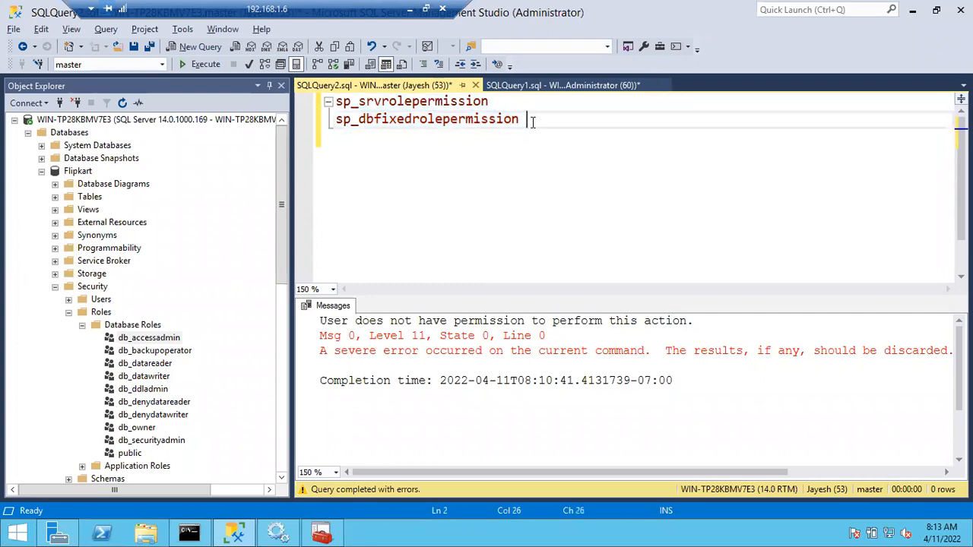
click(144, 339)
drag(550, 127, 550, 119)
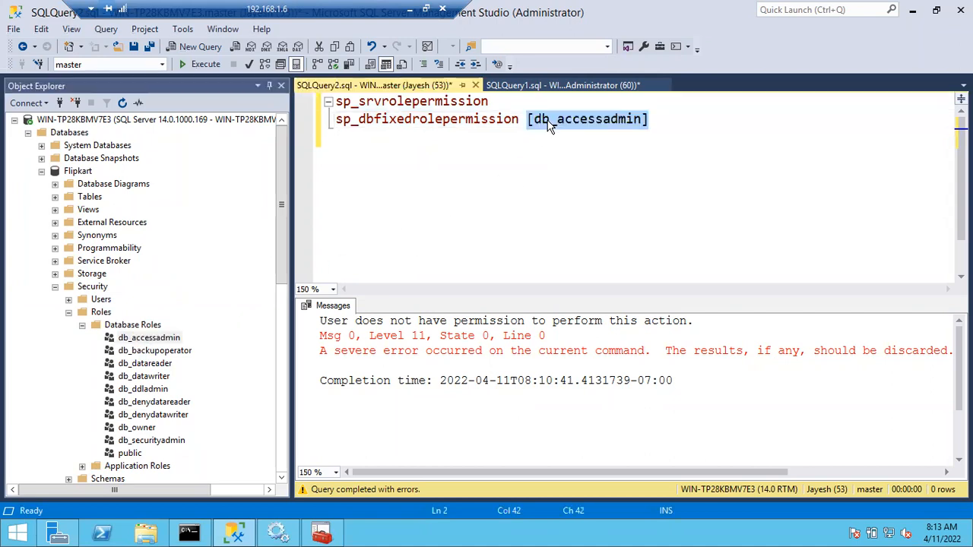
click(648, 137)
key(Return)
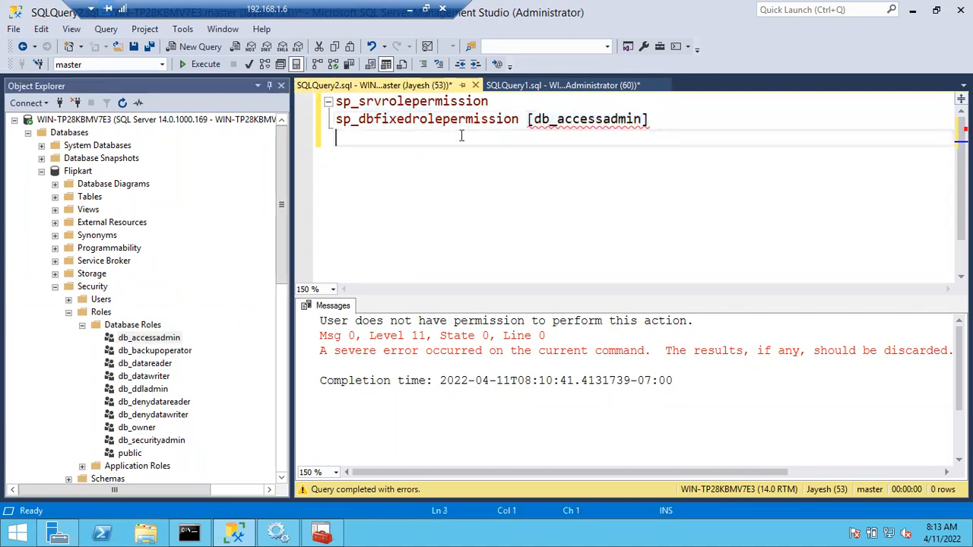
click(323, 122)
key(F5)
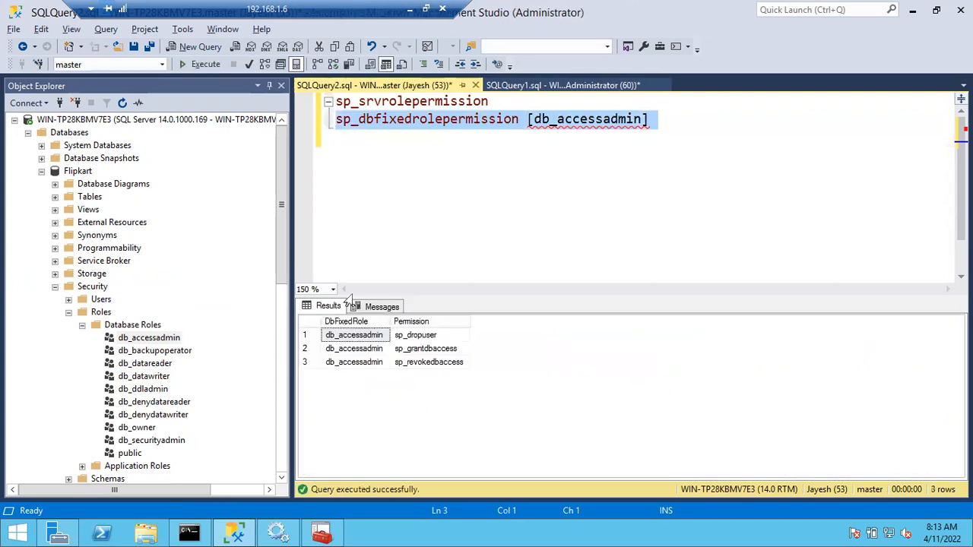
- Examine the permissions listed for db_accessadmin and expand Flipkart's Users folder
click(424, 351)
click(424, 365)
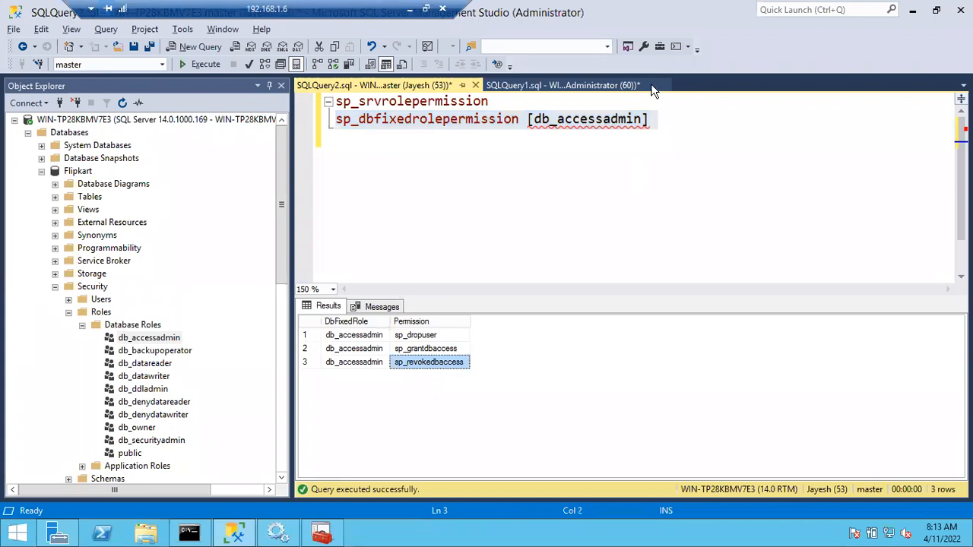
click(605, 122)
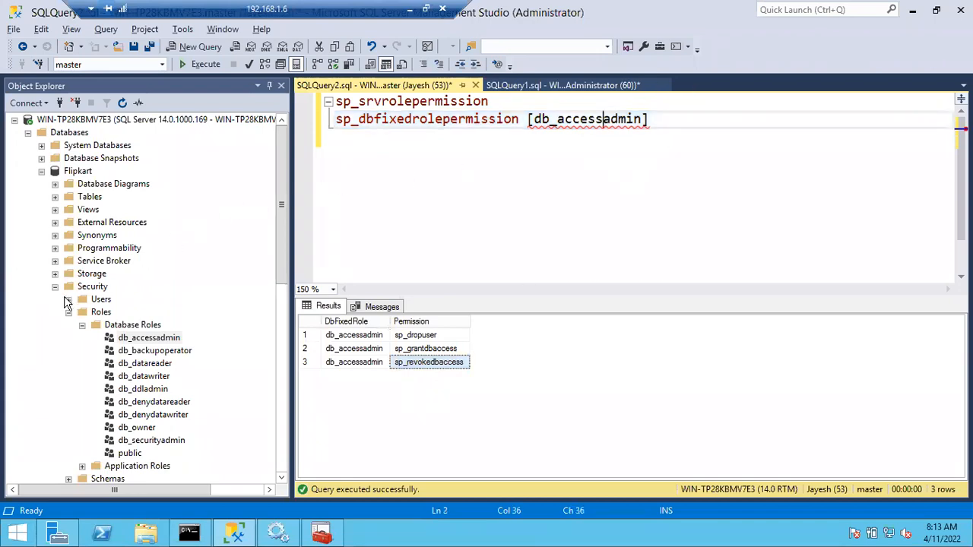
click(69, 299)
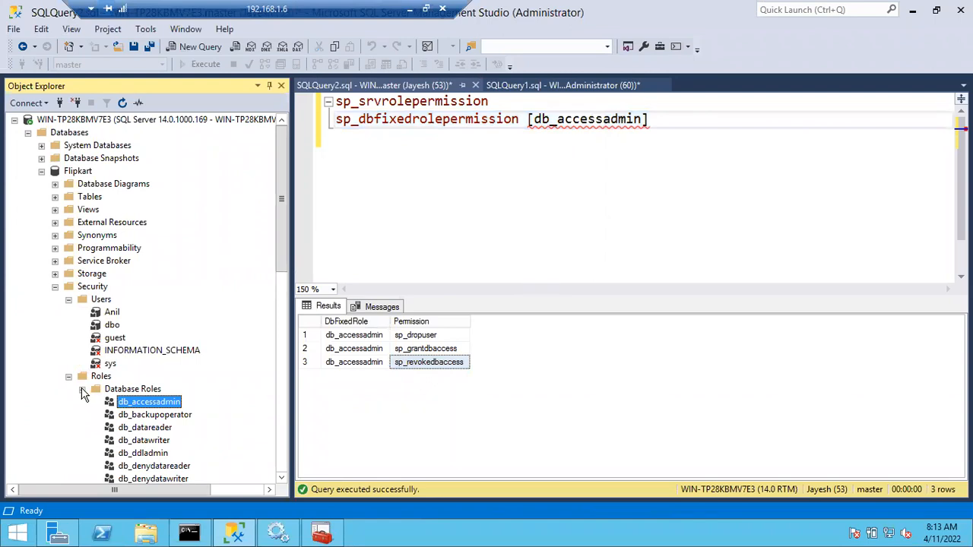
- Replace the role argument with [db_backupoperator], execute only that line and check its permissions
double_click(584, 120)
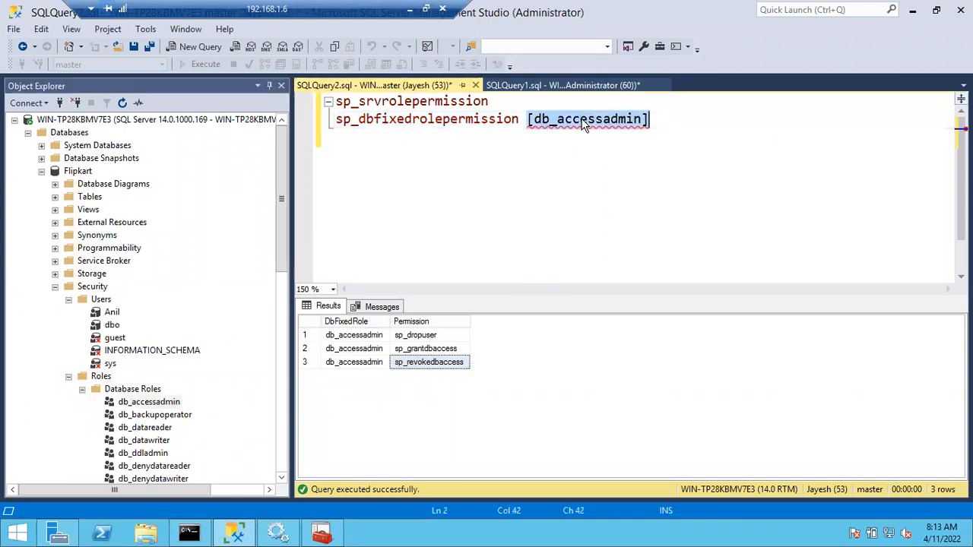
key(BackSpace)
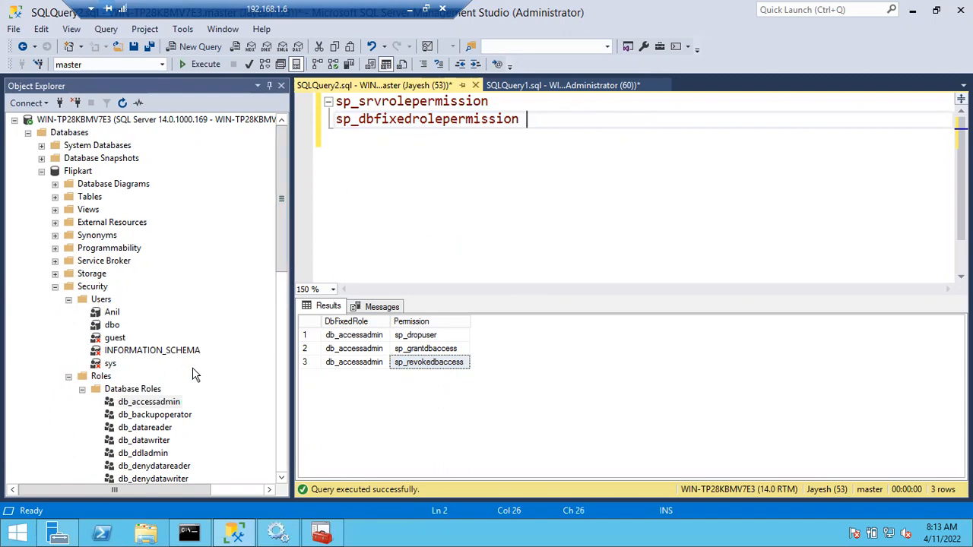
drag(152, 402, 536, 130)
click(494, 149)
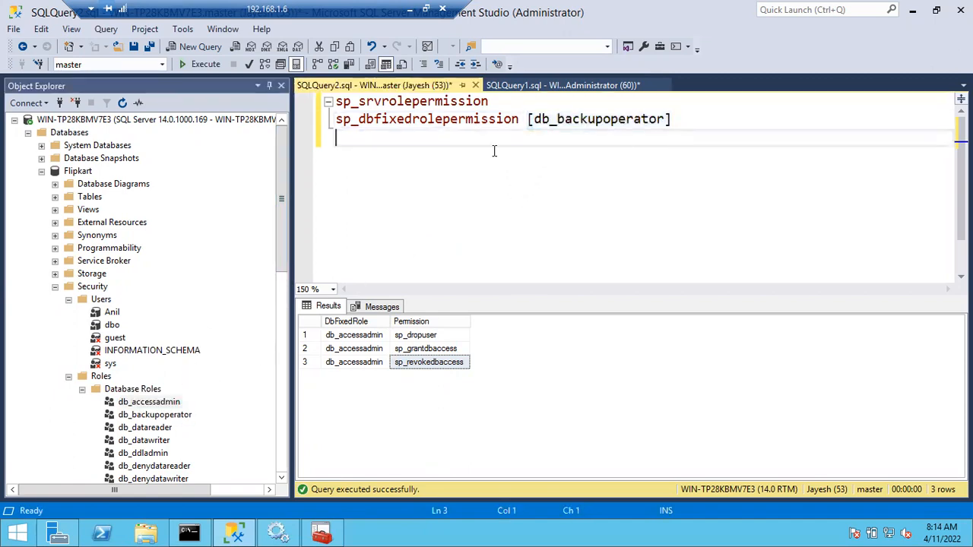
click(323, 127)
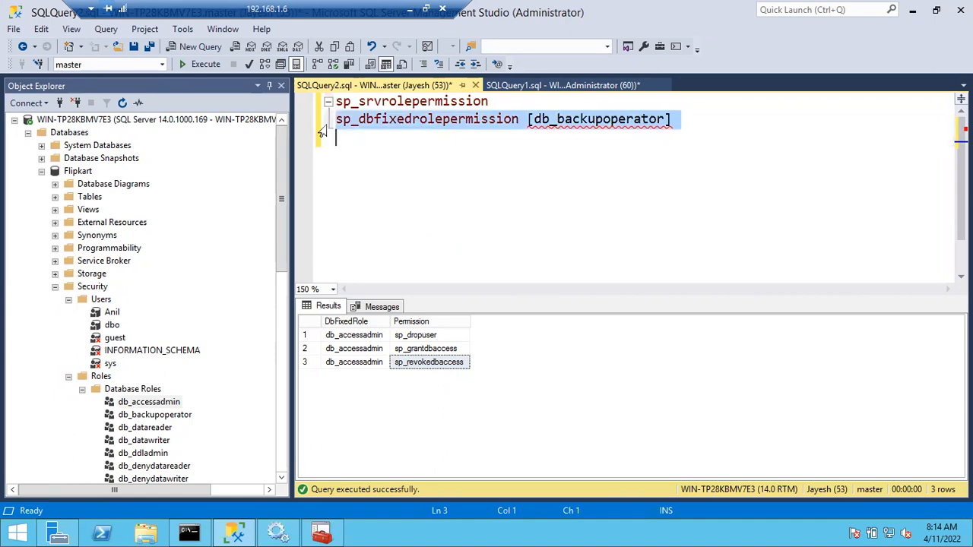
key(F5)
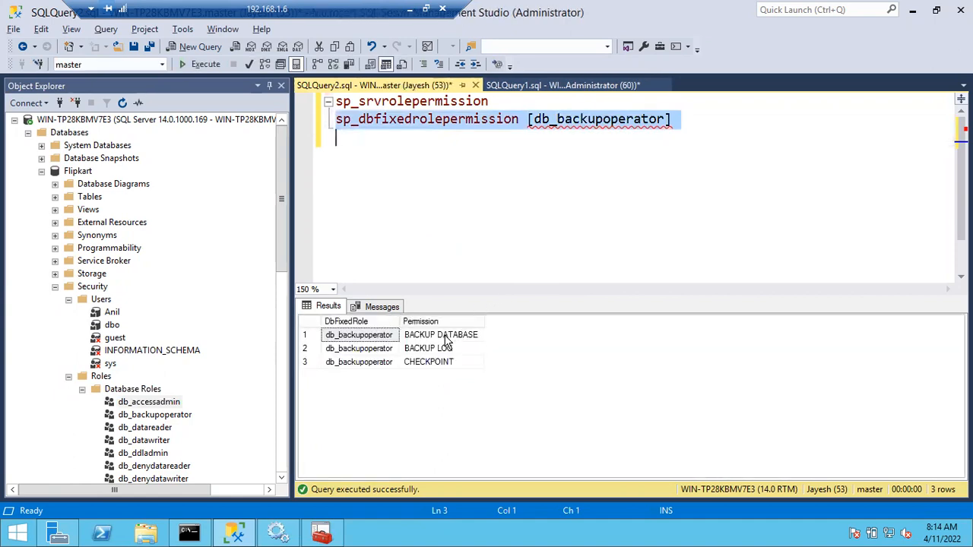
click(445, 338)
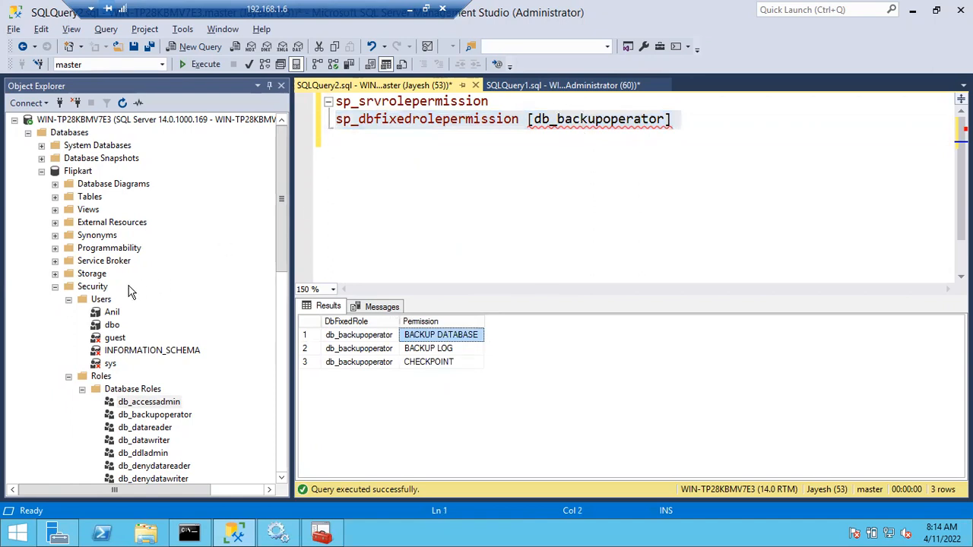
- Collapse Flipkart's Users and Security folders and expand the Sales database down to its Database Roles
click(69, 300)
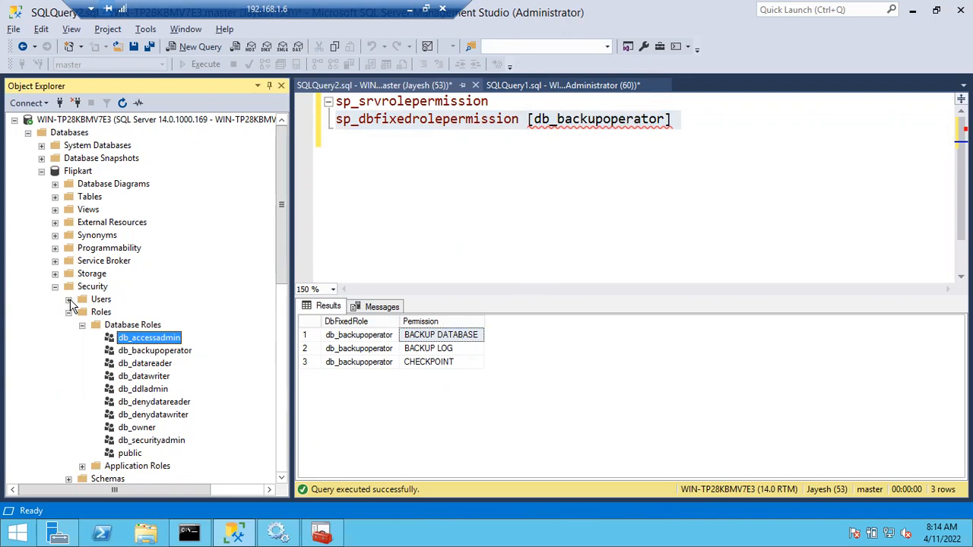
click(143, 352)
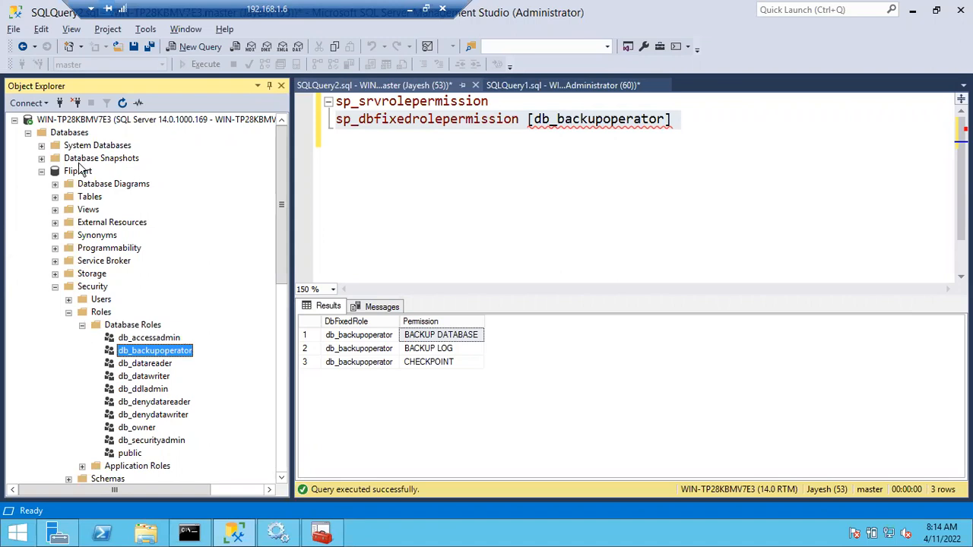
click(56, 287)
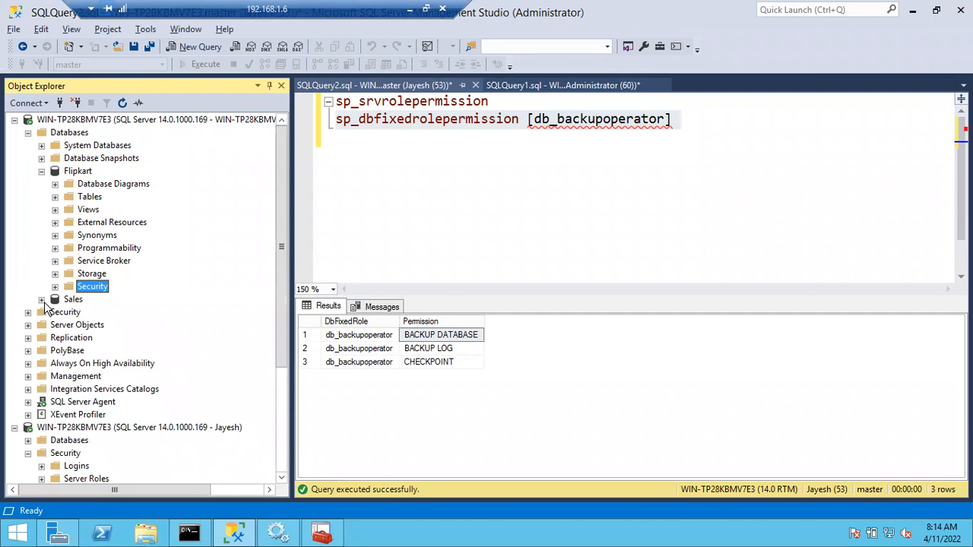
click(42, 299)
click(56, 415)
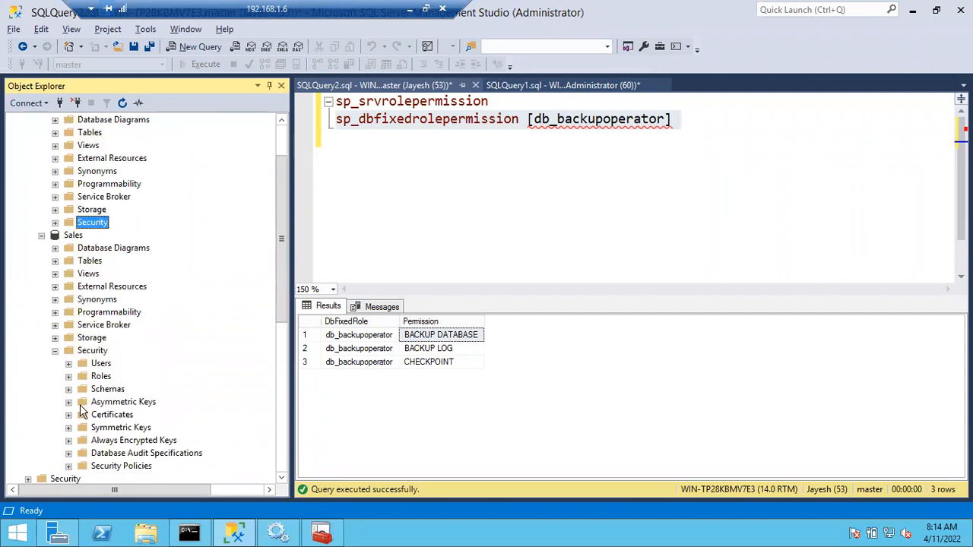
click(69, 376)
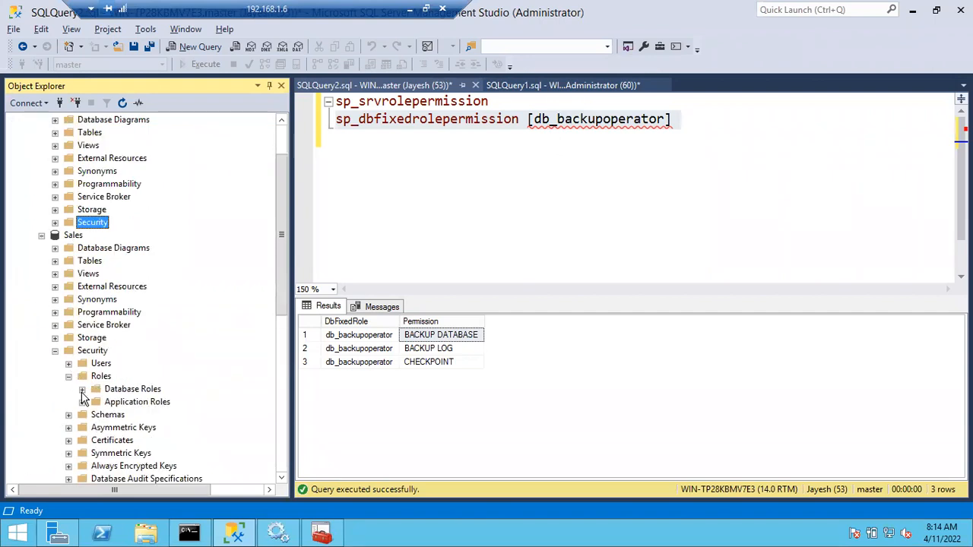
click(82, 389)
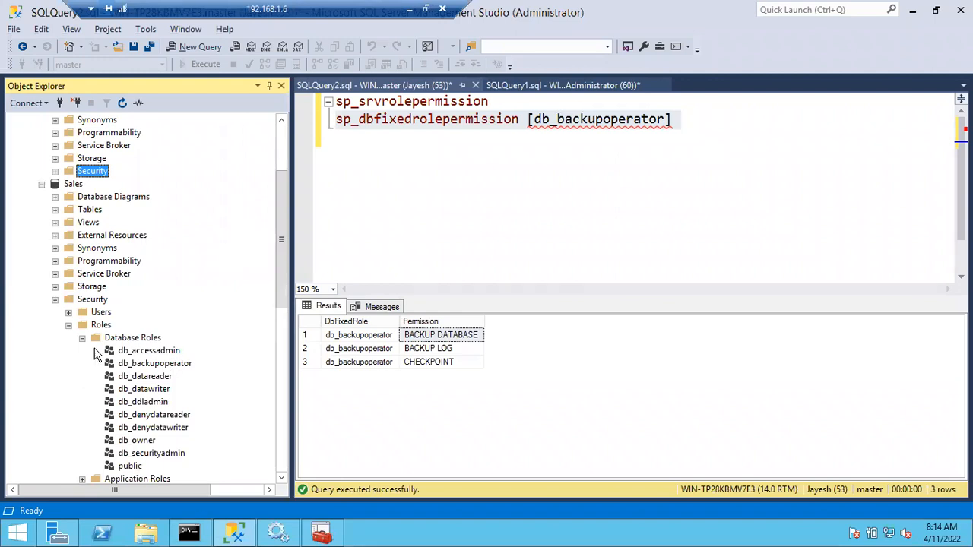
- Collapse the Sales database's Security folder and relate the BACKUP DATABASE permission to the Flipkart and Sales databases
click(68, 326)
click(56, 300)
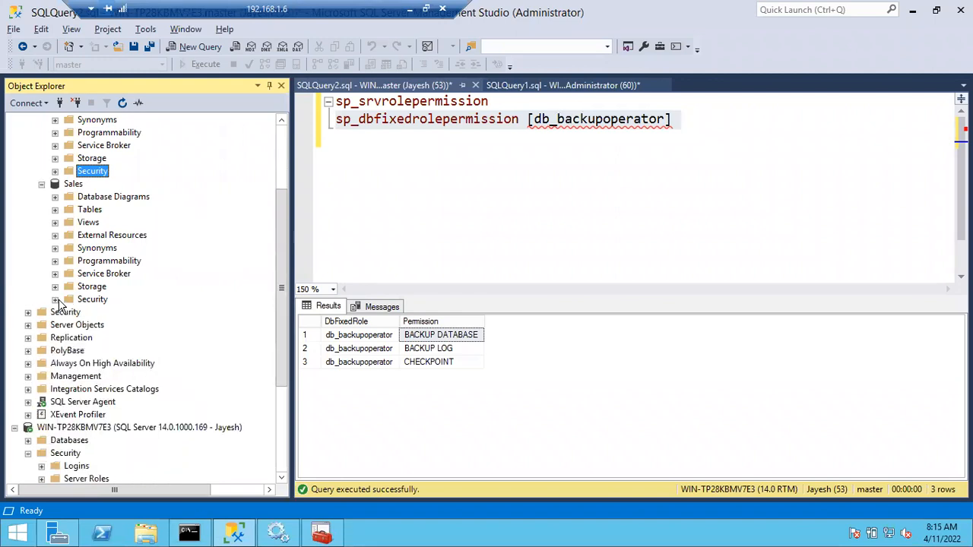
scroll(177, 323, up, 3)
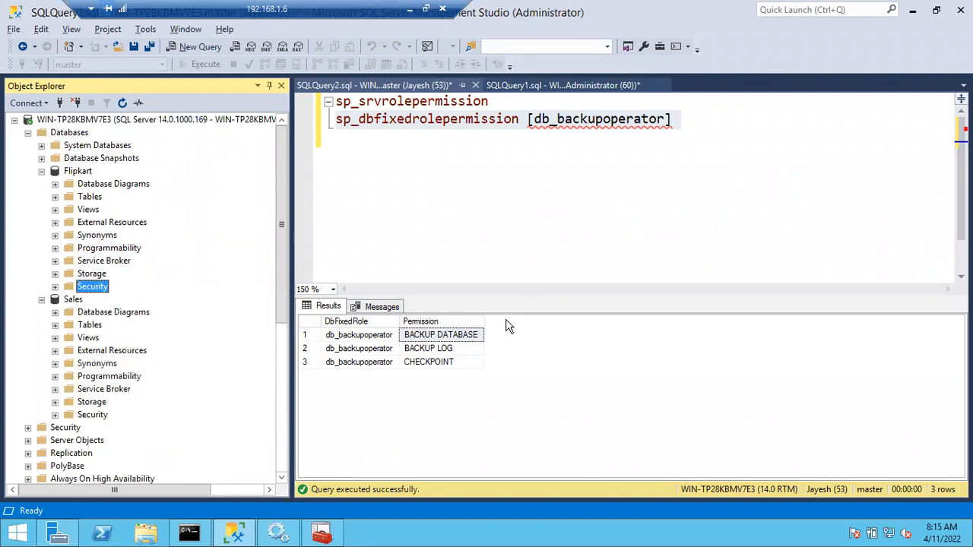
click(476, 341)
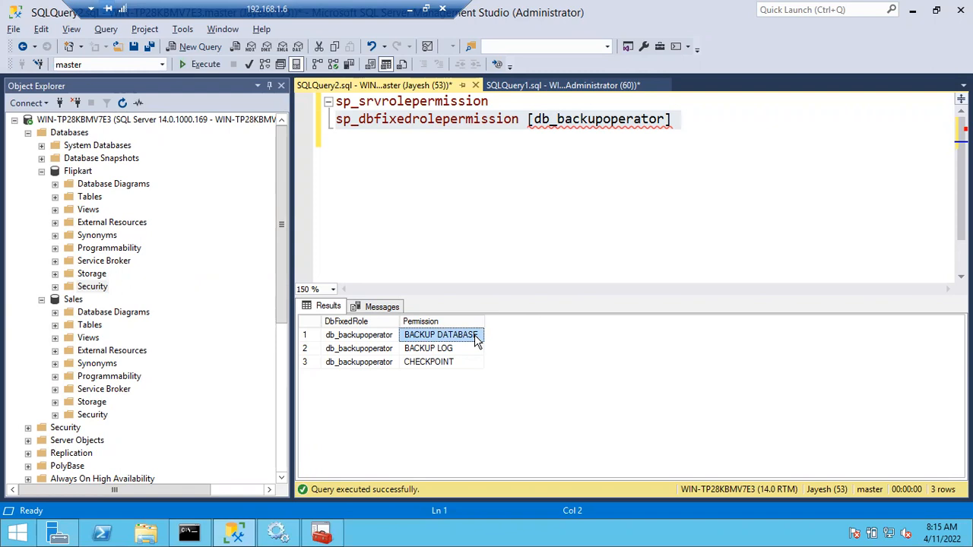
click(88, 173)
click(77, 299)
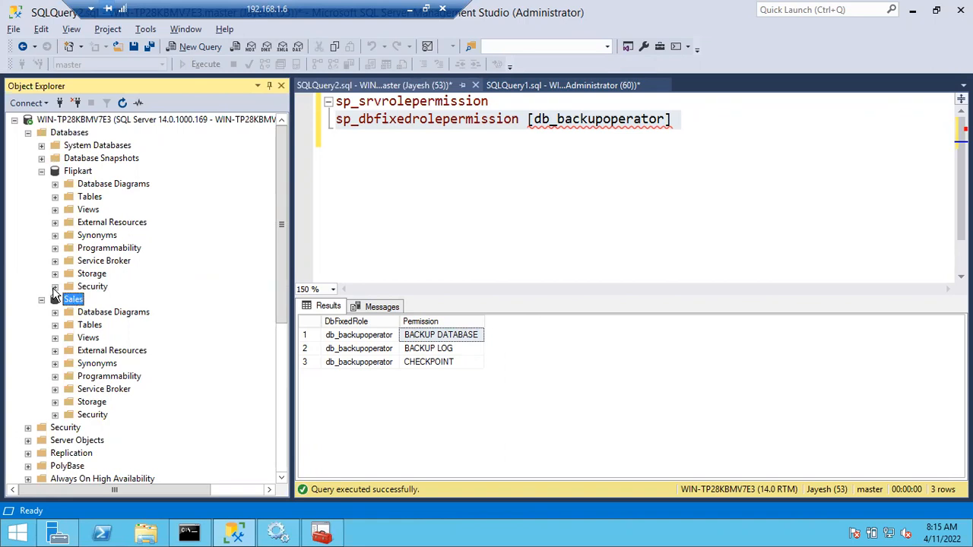
- Expand Flipkart's Security folder again and look at the db_datareader and db_datawriter roles
click(54, 288)
click(148, 274)
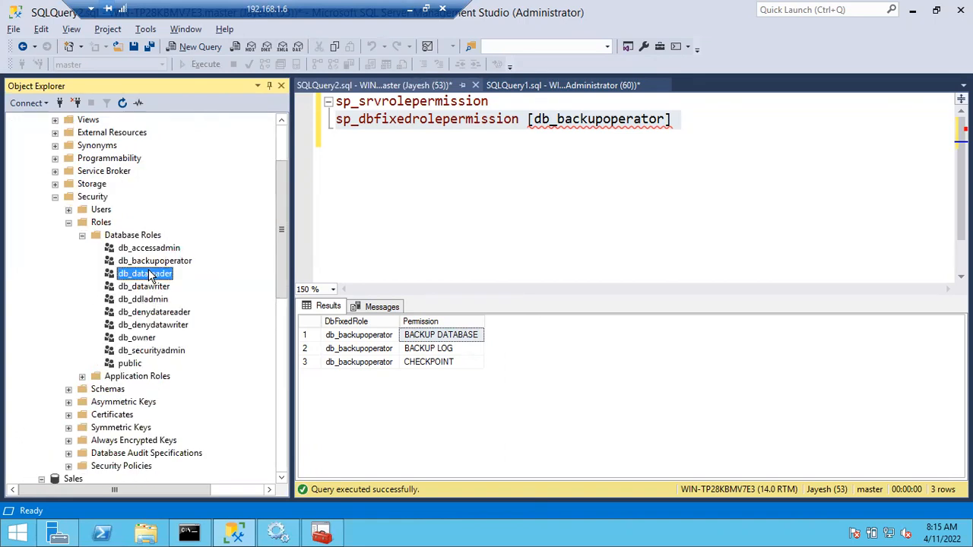
click(152, 287)
click(155, 275)
scroll(225, 266, up, 3)
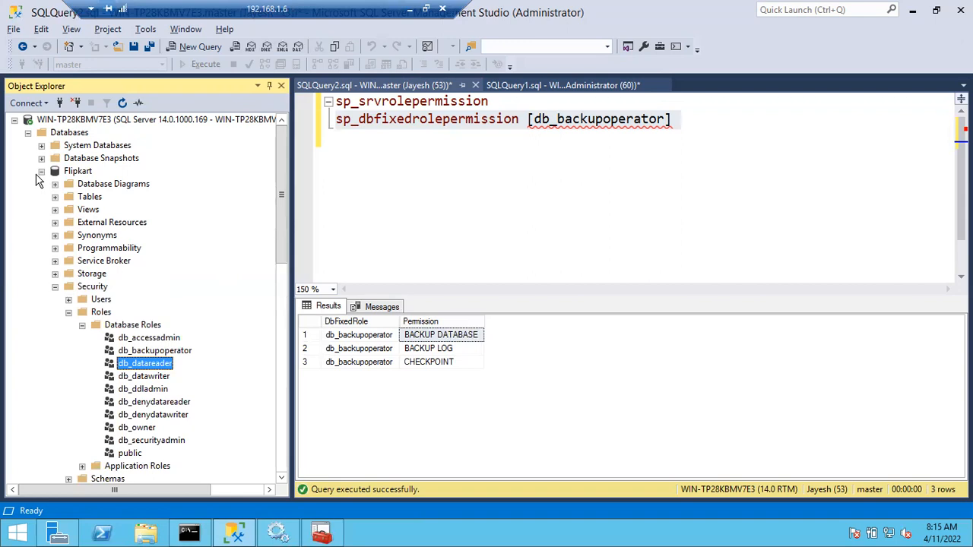
- Collapse the Flipkart and Sales databases under the administrator connection
click(41, 171)
click(73, 185)
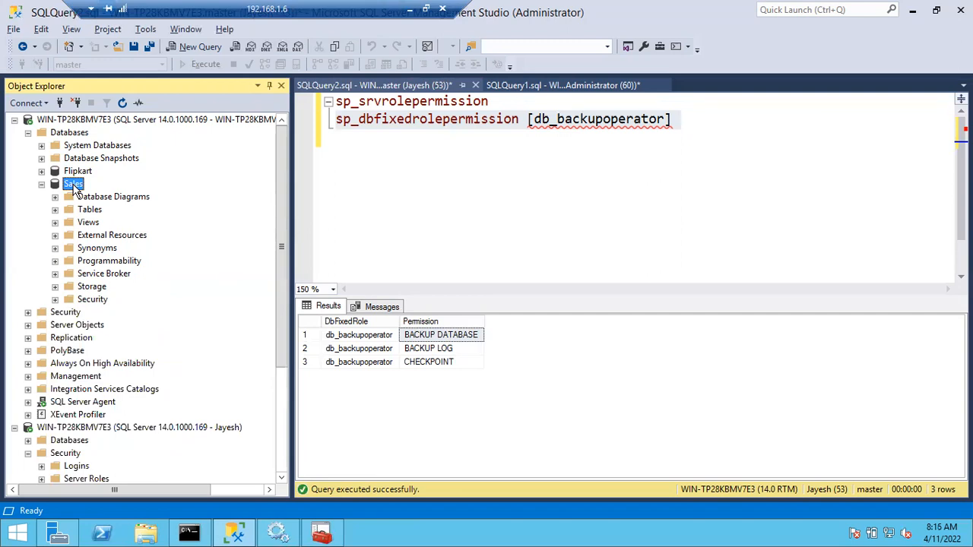
click(41, 184)
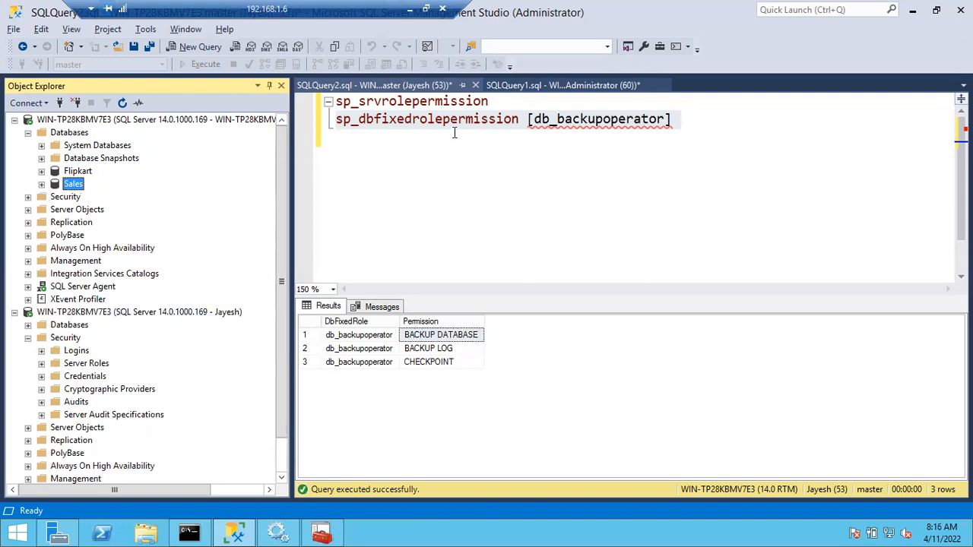
- Replace the role in the sp_dbfixedrolepermission query with [db_datareader] and execute that statement to list the role's permissions
click(556, 123)
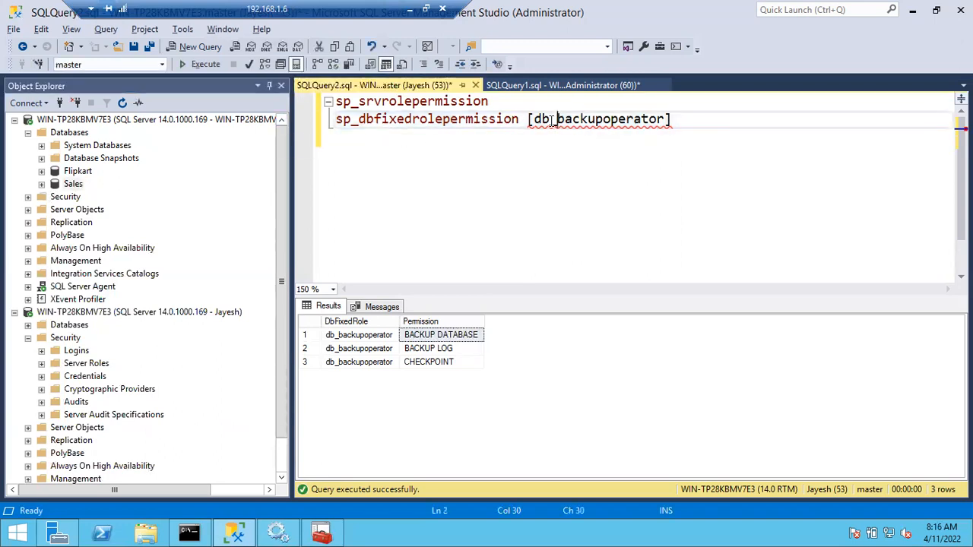
click(42, 171)
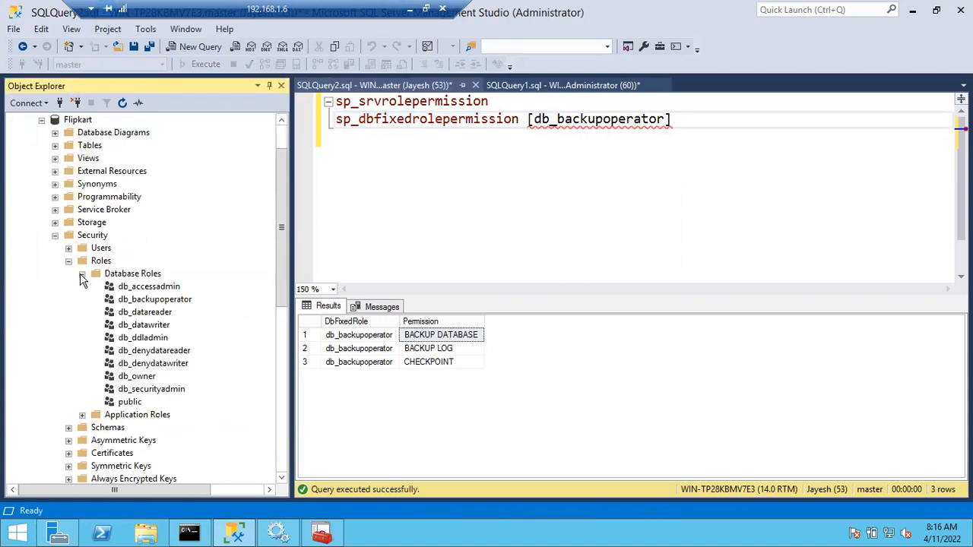
double_click(598, 121)
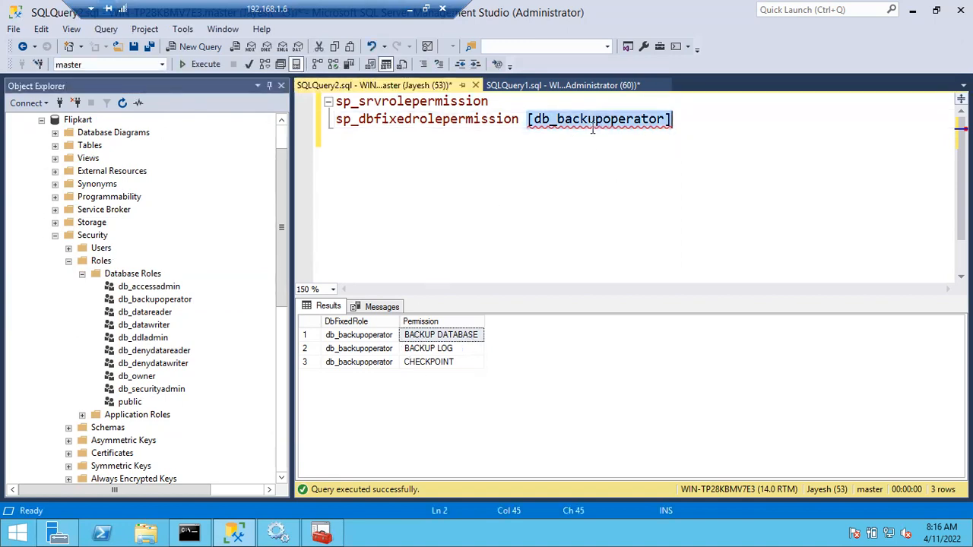
key(BackSpace)
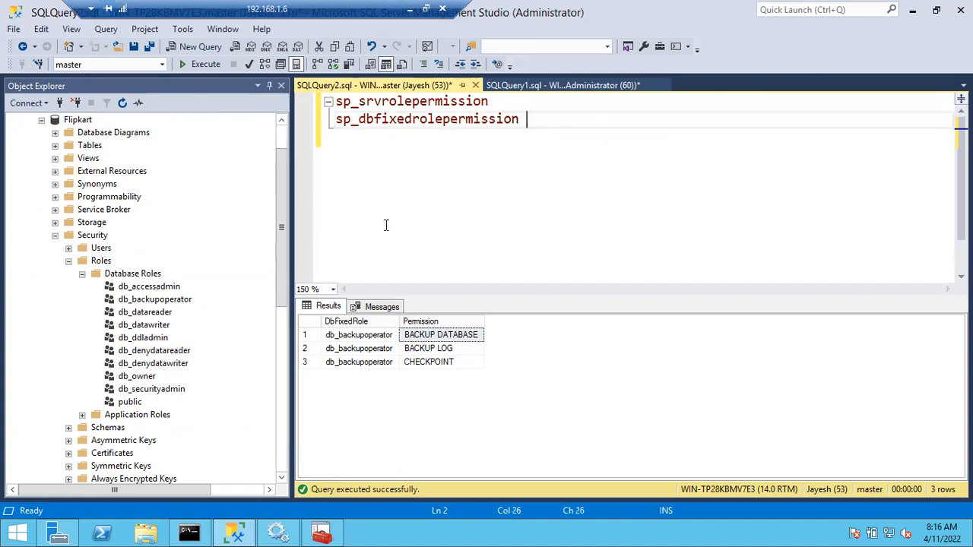
drag(146, 312, 544, 124)
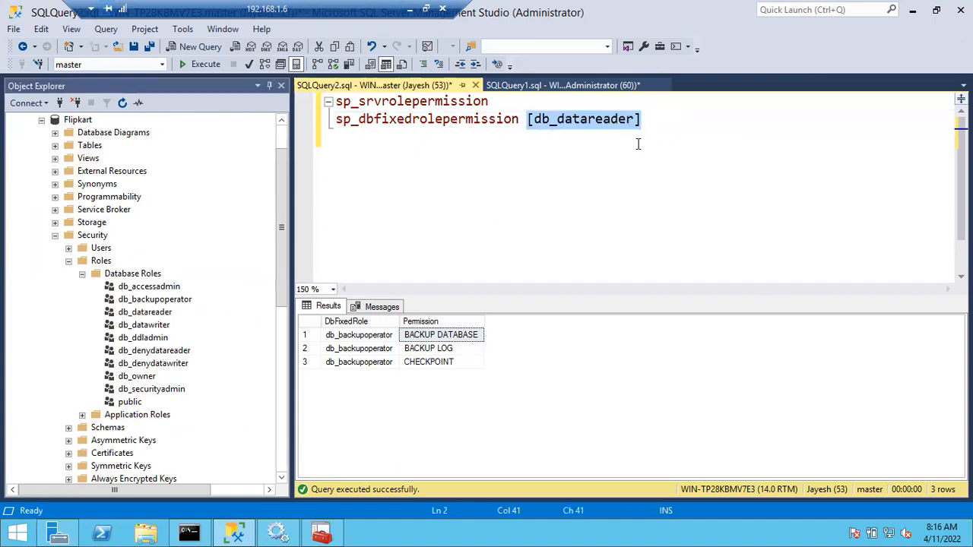
click(416, 149)
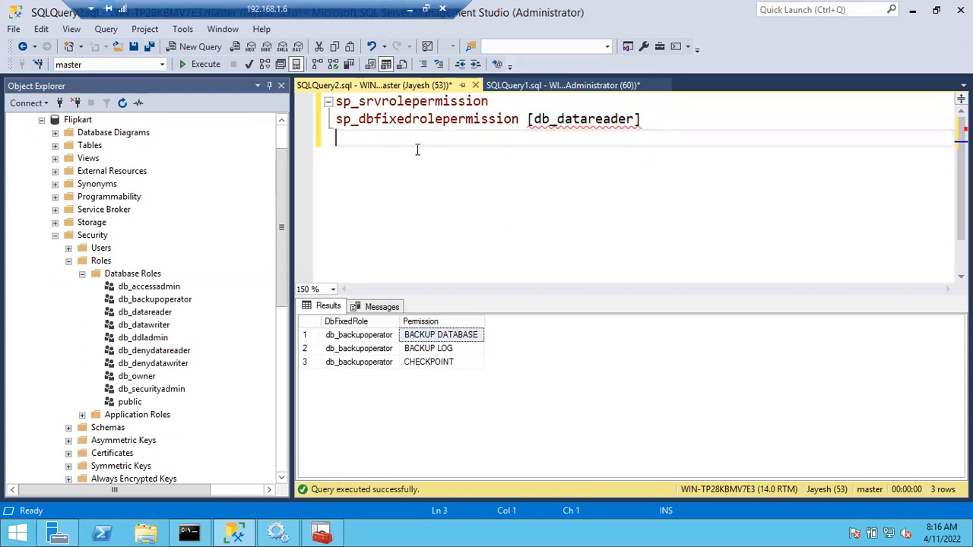
click(318, 128)
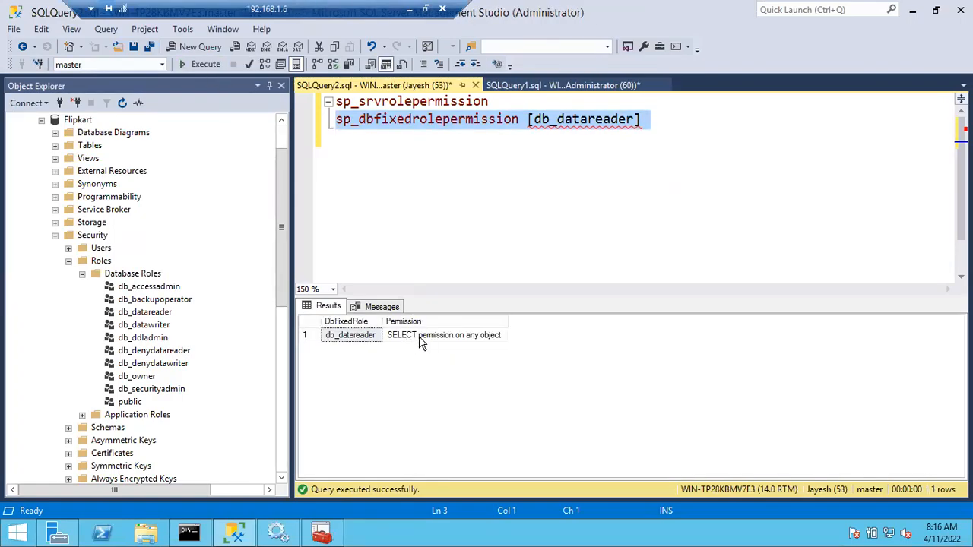
click(419, 336)
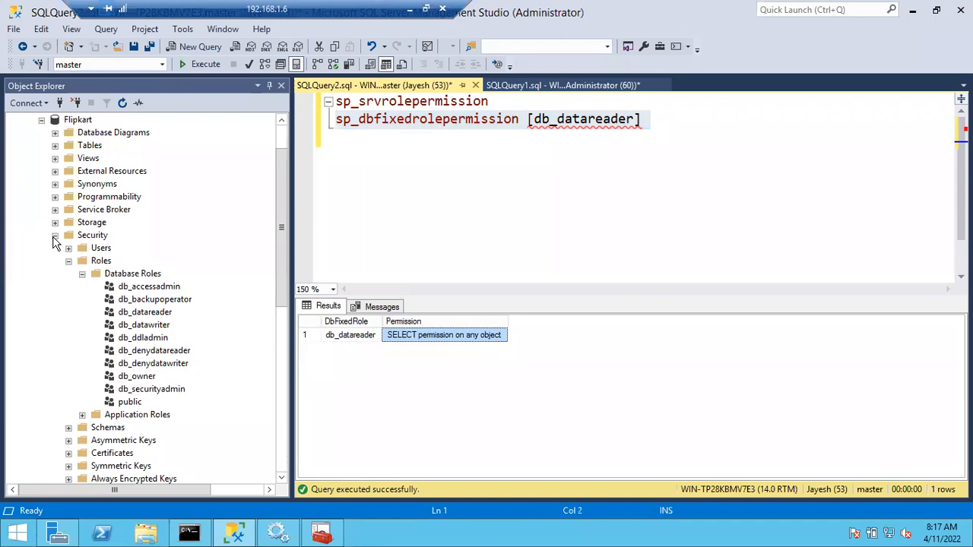
- Relate the db_datareader role to the Flipkart database, and collapse Flipkart's Security folder and the database itself
mouse_move(566, 122)
click(81, 121)
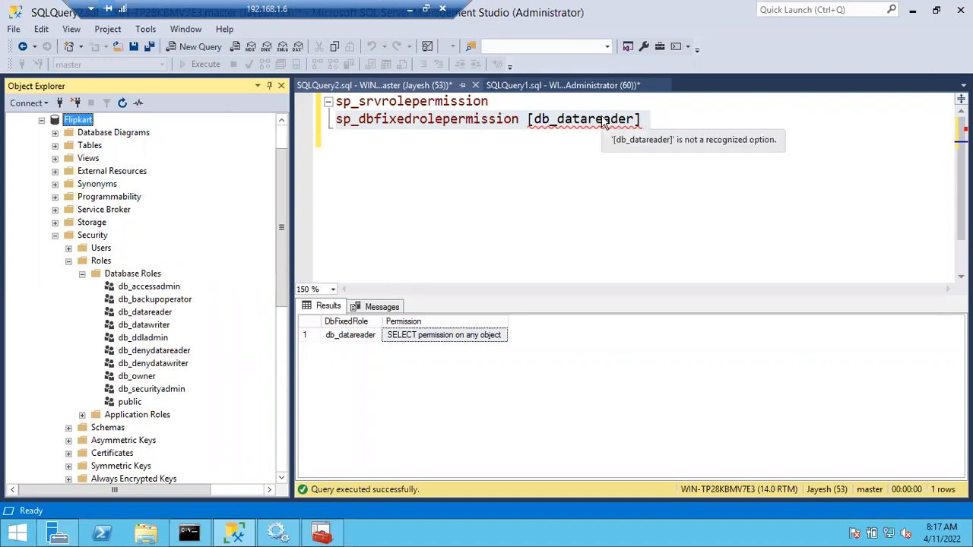
click(54, 235)
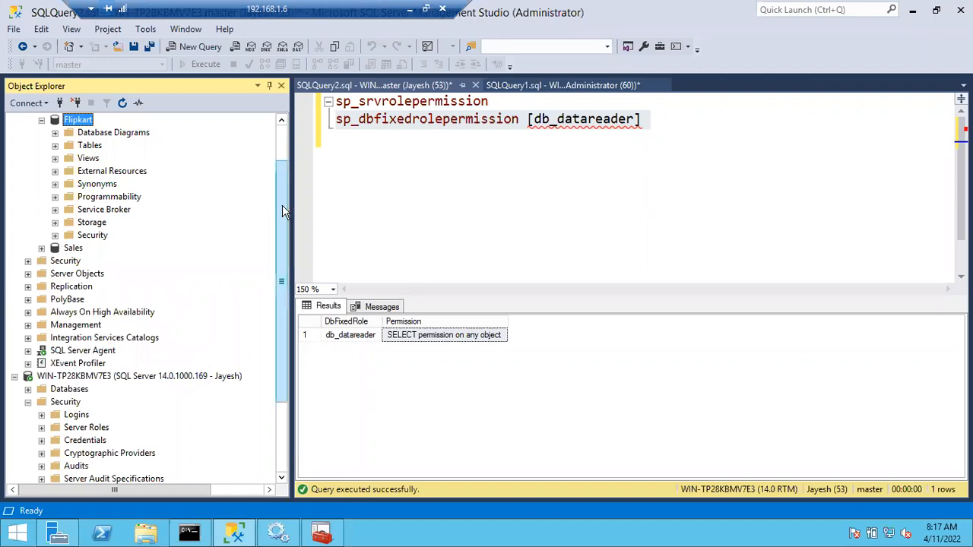
drag(285, 205, 279, 162)
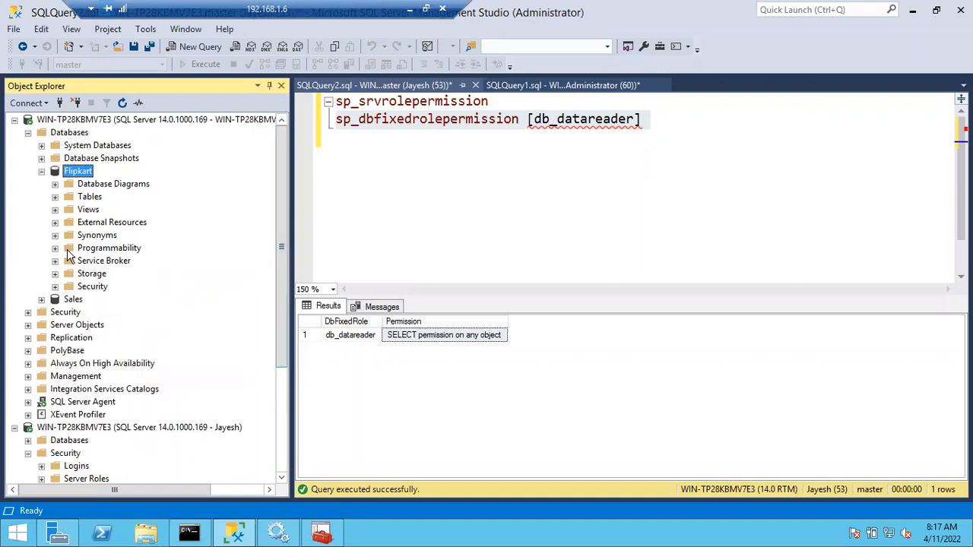
click(42, 171)
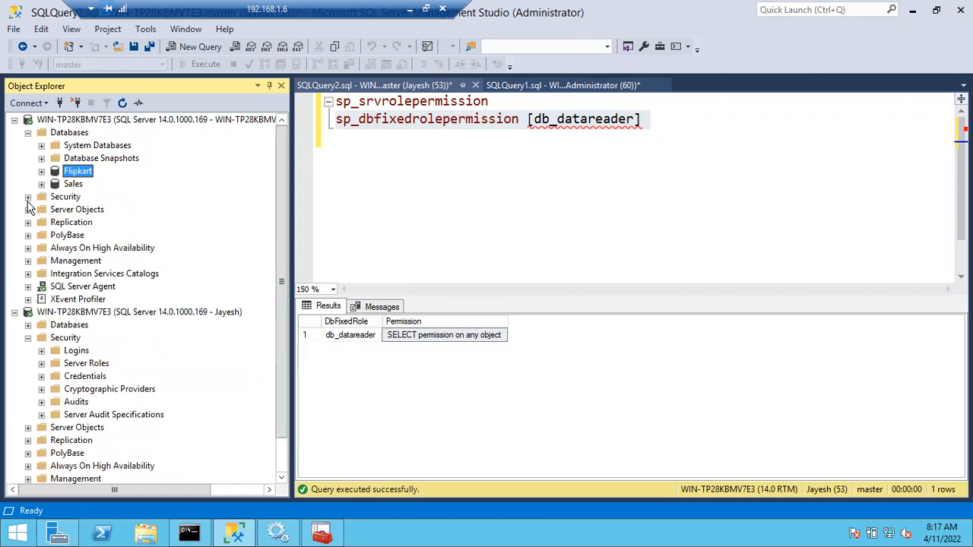
- Try to map the second connection's SQL login to the Flipkart database with dbo as the default schema
click(28, 198)
click(90, 261)
double_click(90, 261)
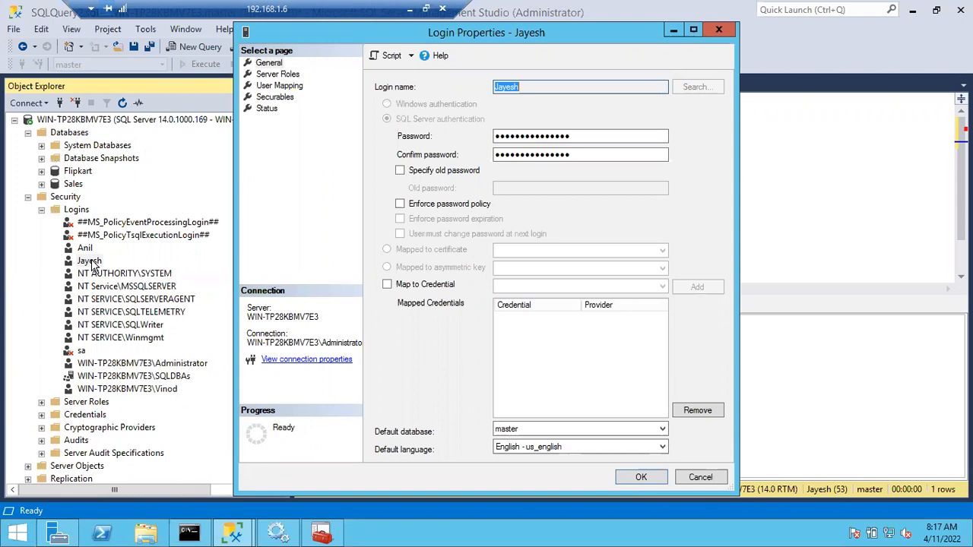
click(278, 84)
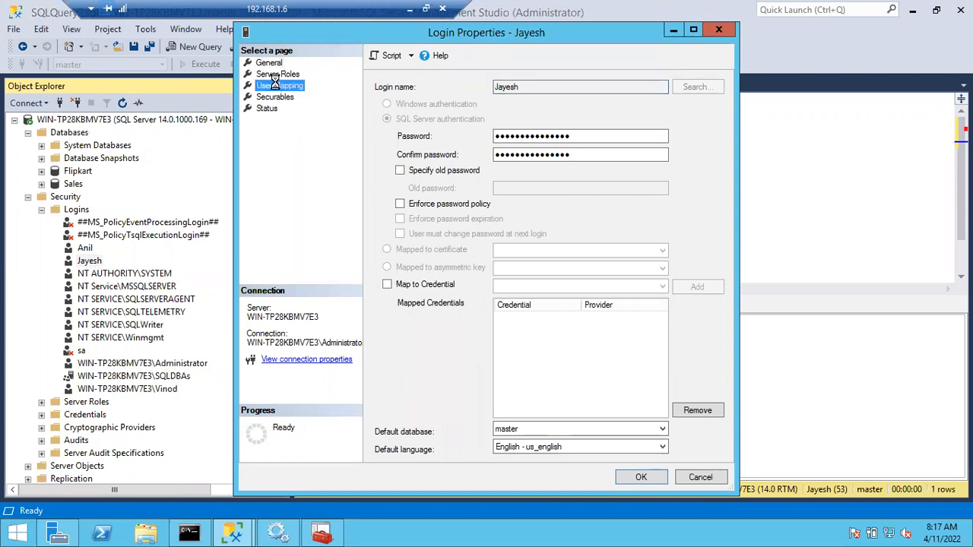
click(392, 114)
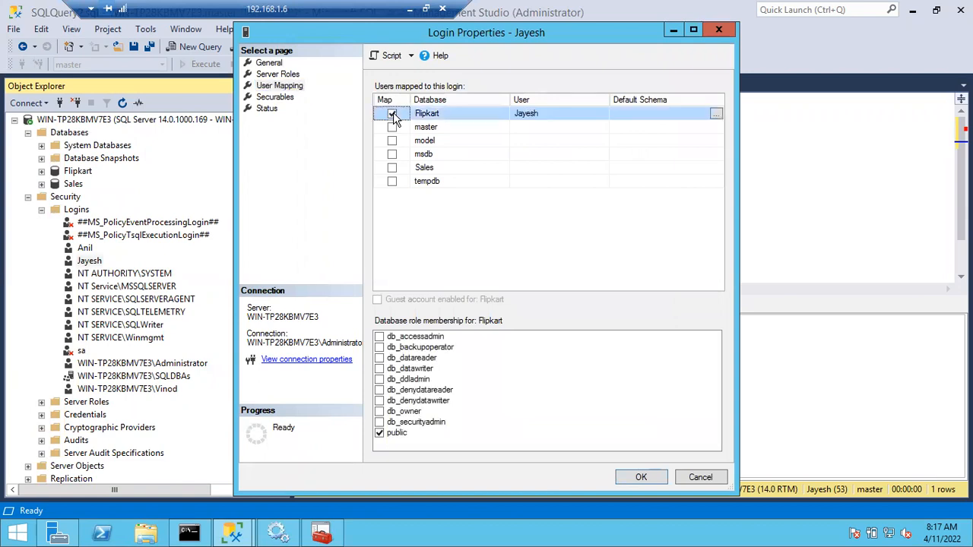
click(623, 114)
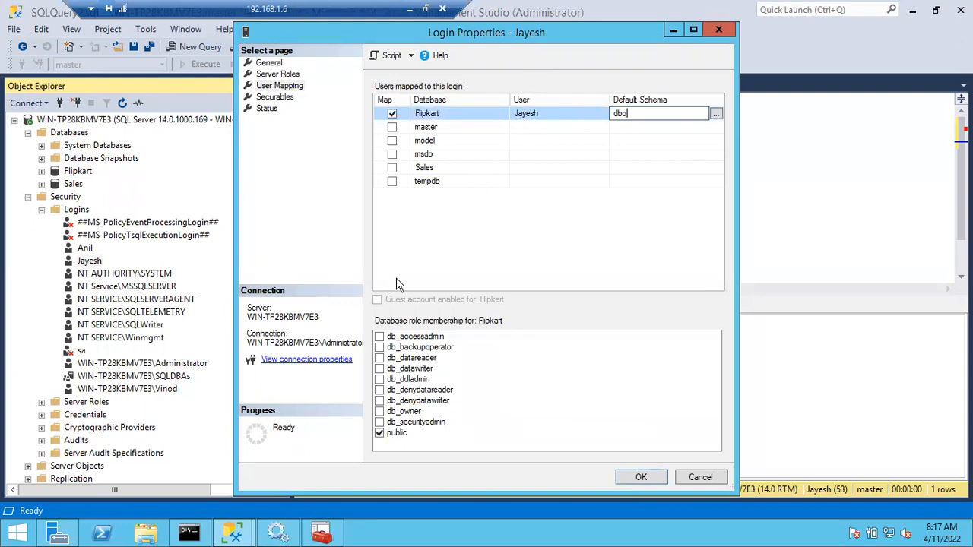
- Try the db_accessadmin, db_backupoperator and db_datareader memberships for the login in Flipkart, and discard all changes to its properties
click(380, 338)
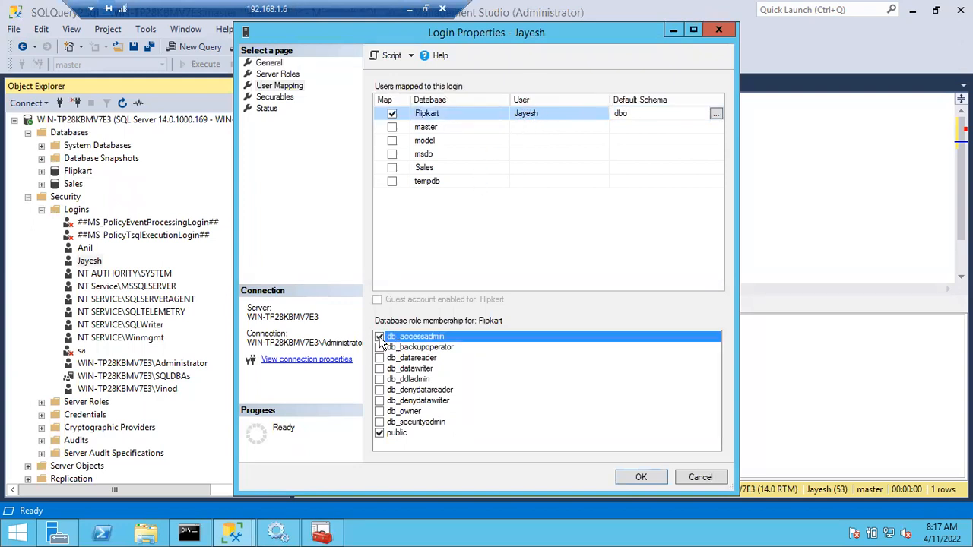
click(380, 339)
click(381, 349)
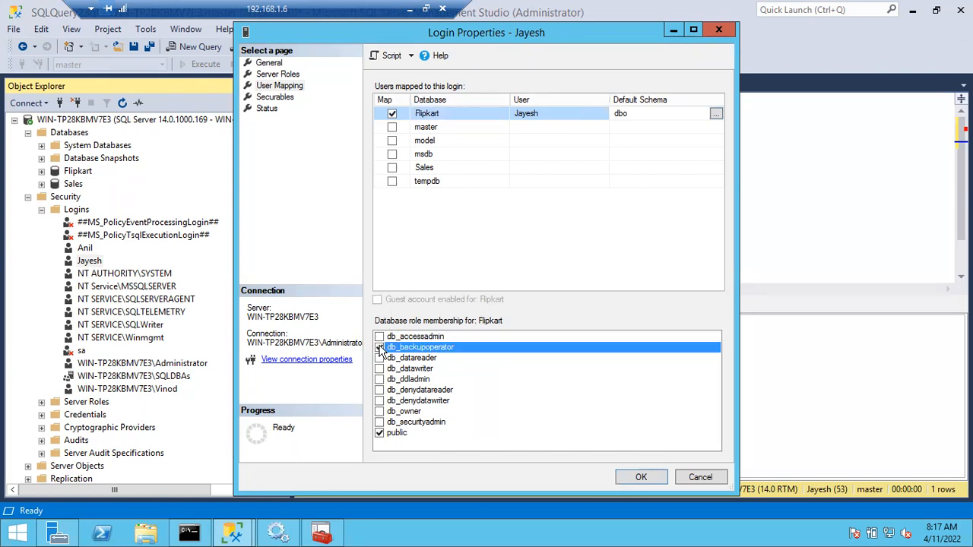
click(380, 348)
click(380, 361)
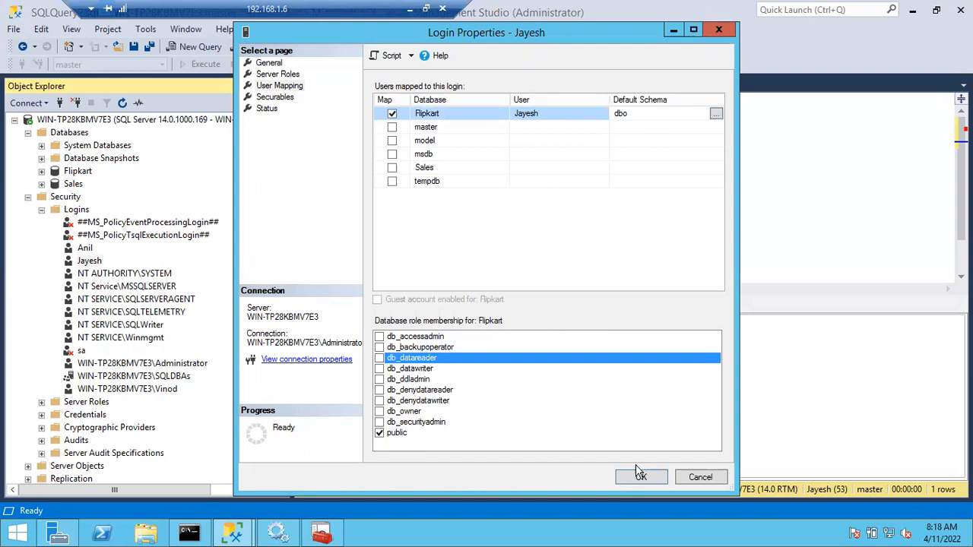
click(689, 476)
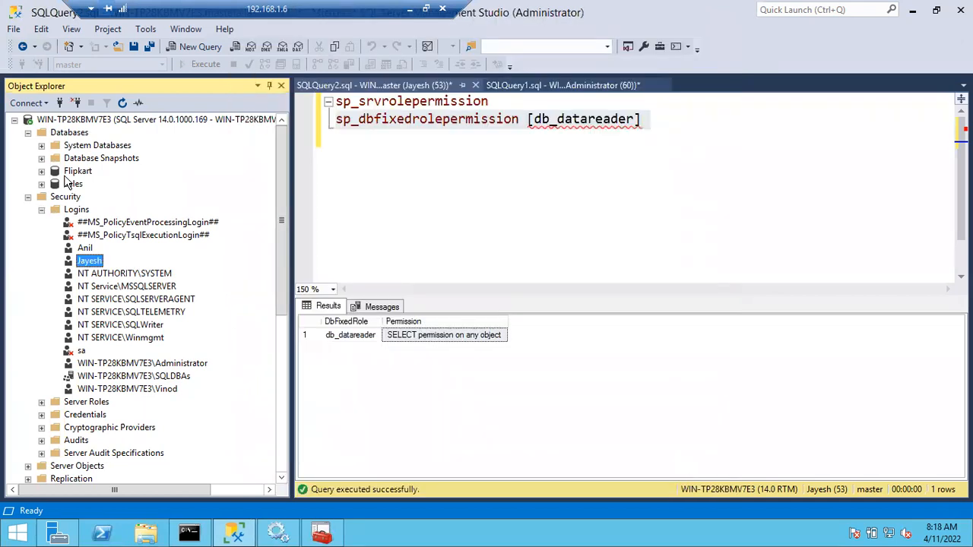
- Check which user tables the Flipkart and Sales databases contain, and collapse the Databases folder
click(46, 171)
click(55, 196)
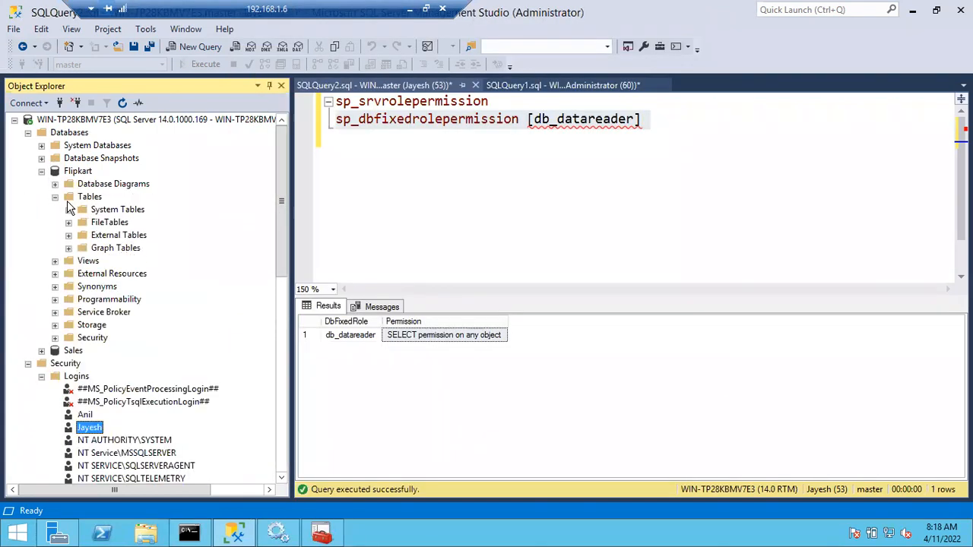
click(41, 171)
click(41, 184)
click(55, 209)
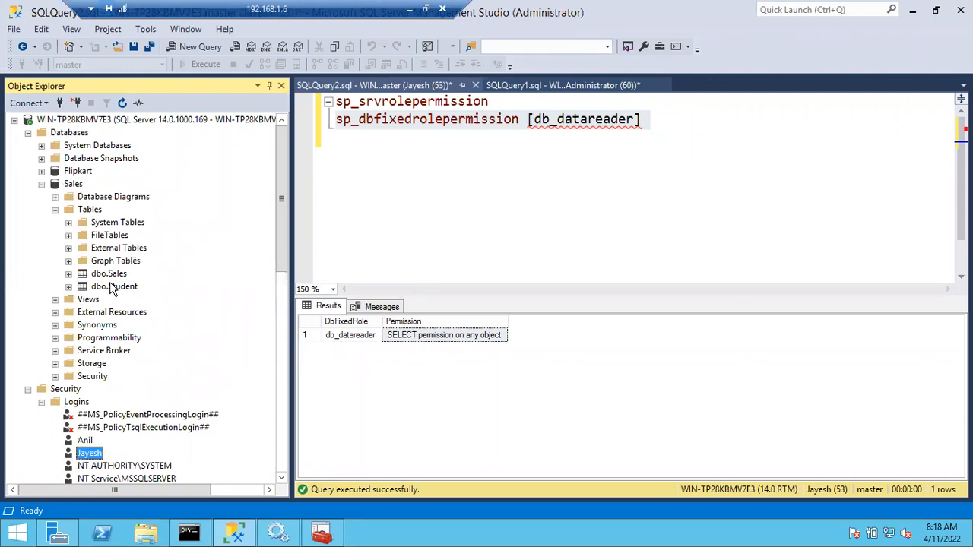
click(41, 184)
click(29, 133)
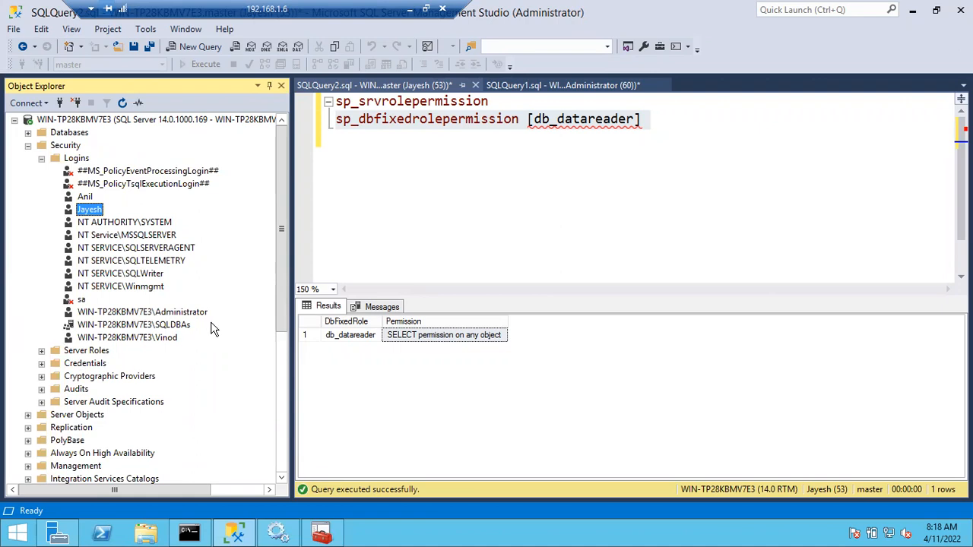
- Open a new query window on the second server connection, which uses the SQL login
scroll(283, 302, down, 5)
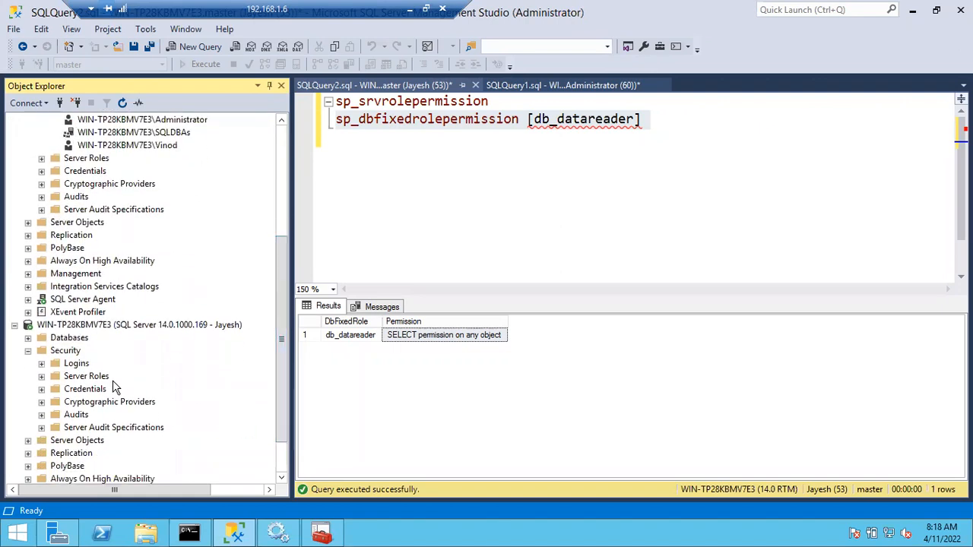
right_click(60, 325)
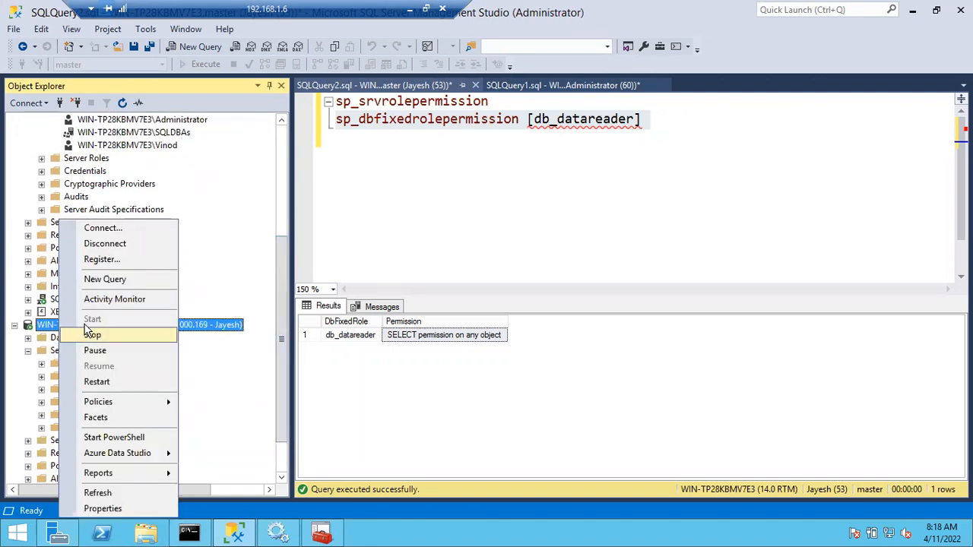
click(105, 279)
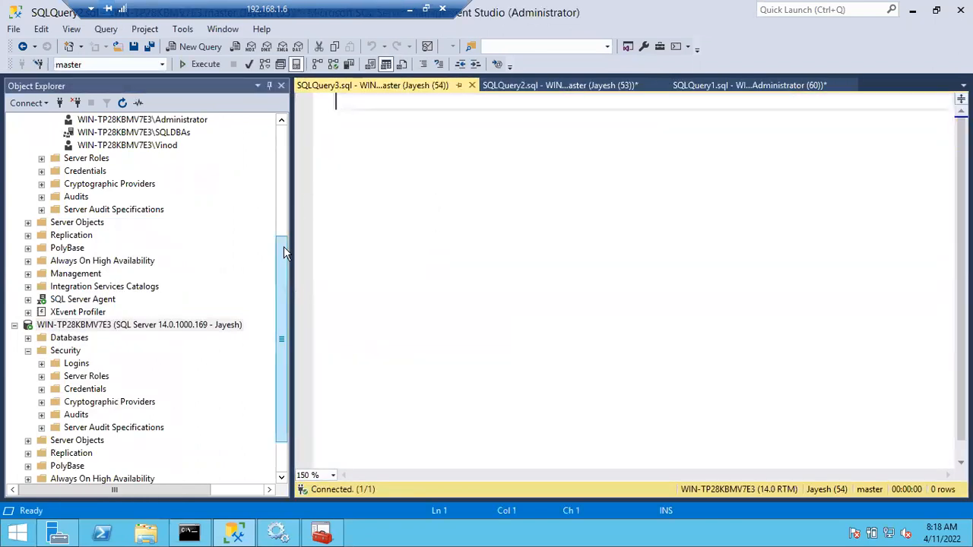
- Collapse the administrator connection's Security folder and locate the dbo.Sales table among the Sales database's tables
drag(284, 247, 292, 133)
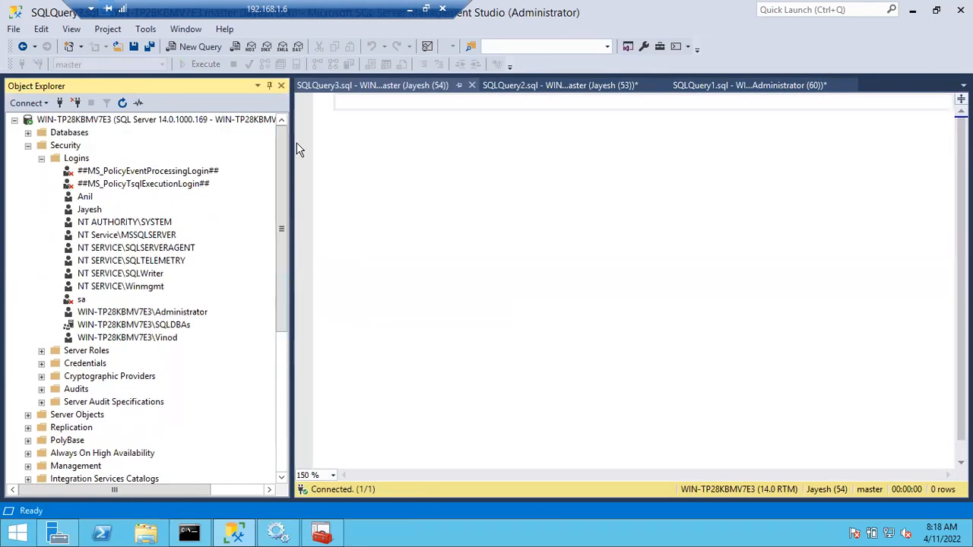
click(41, 158)
click(28, 145)
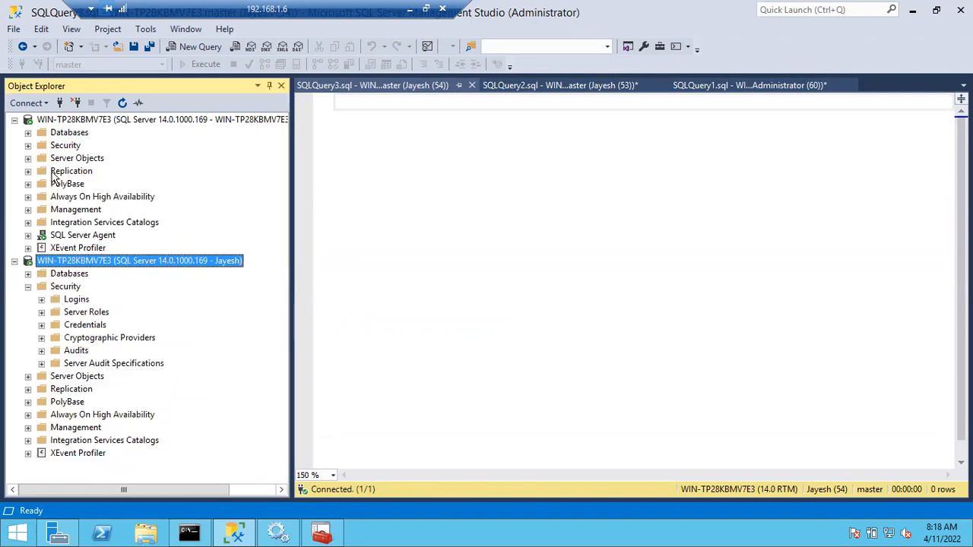
click(28, 133)
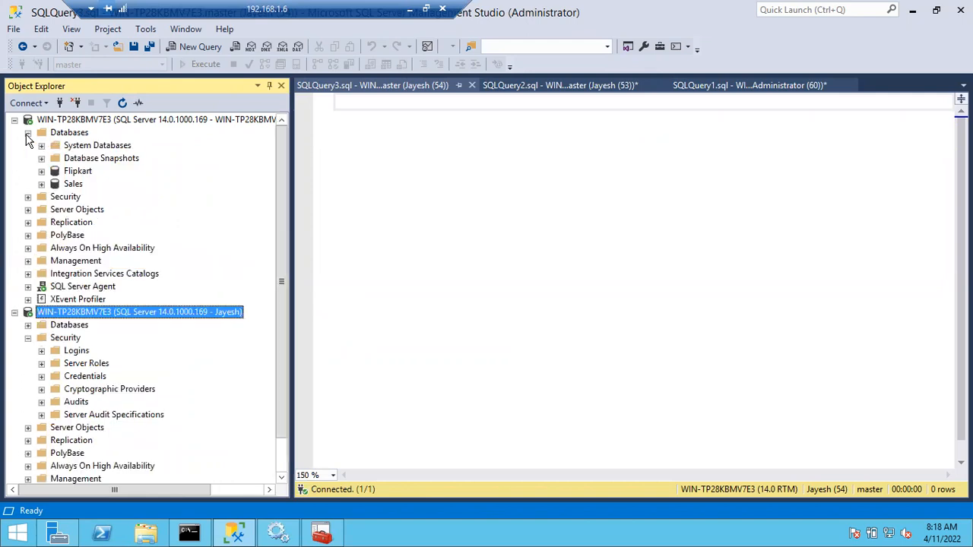
click(41, 184)
click(54, 209)
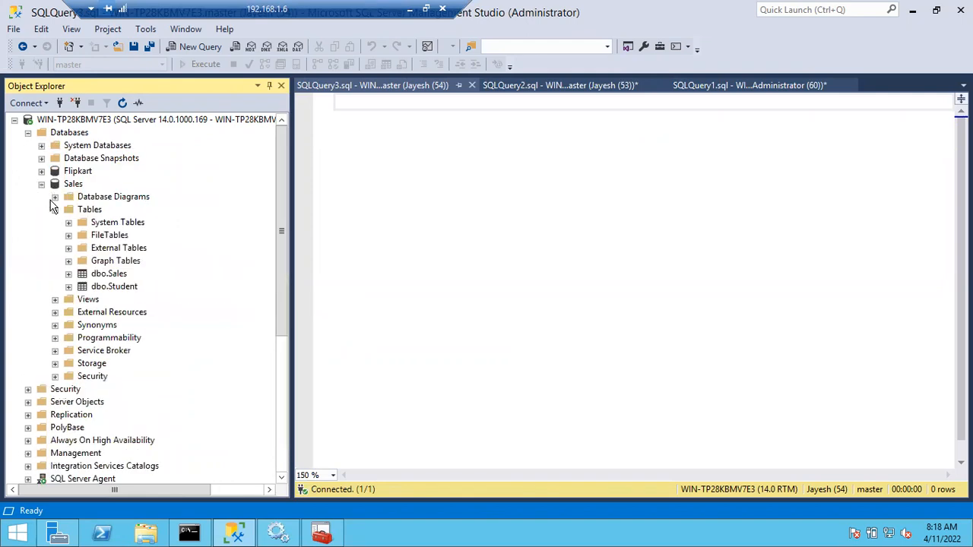
click(105, 275)
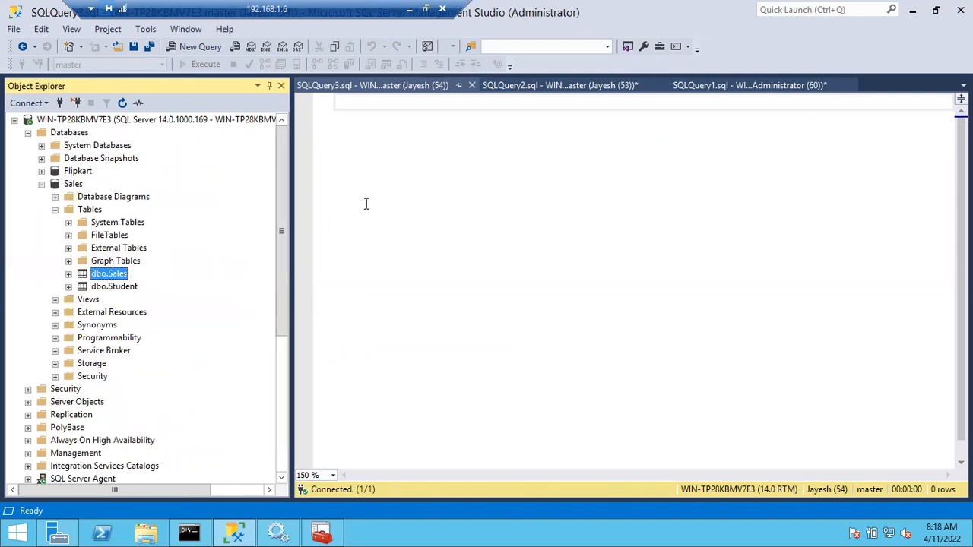
click(55, 210)
- Write the statement "select *from Sales" in the new query window
click(387, 115)
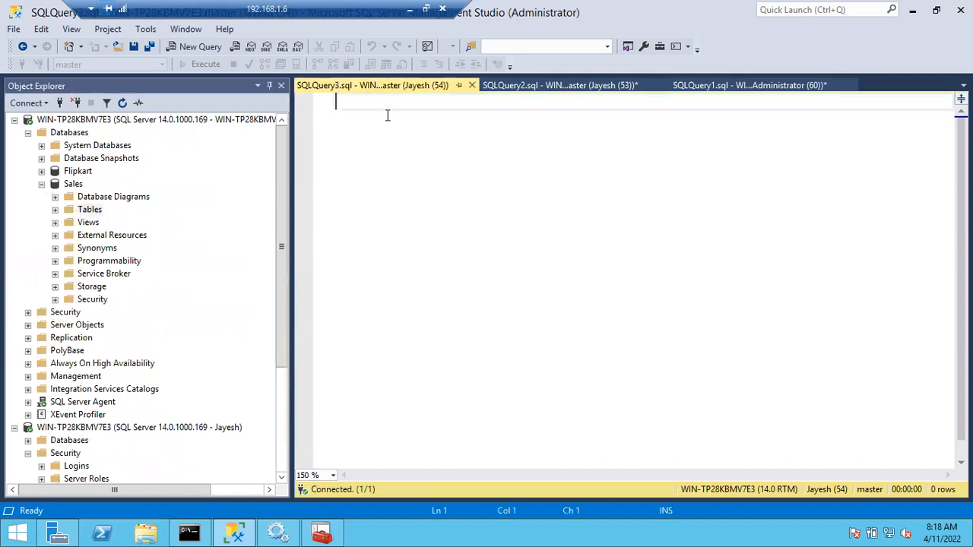
text(se)
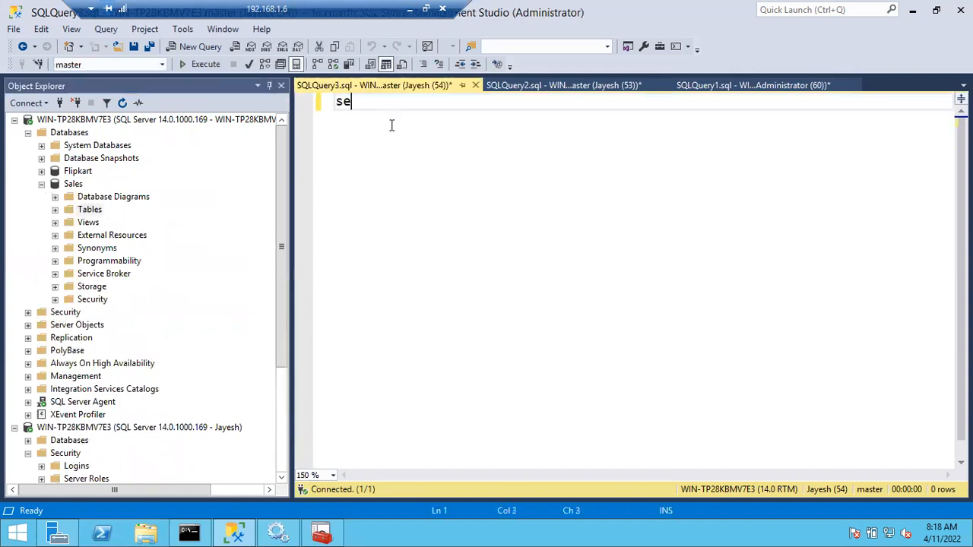
text(lect *fr)
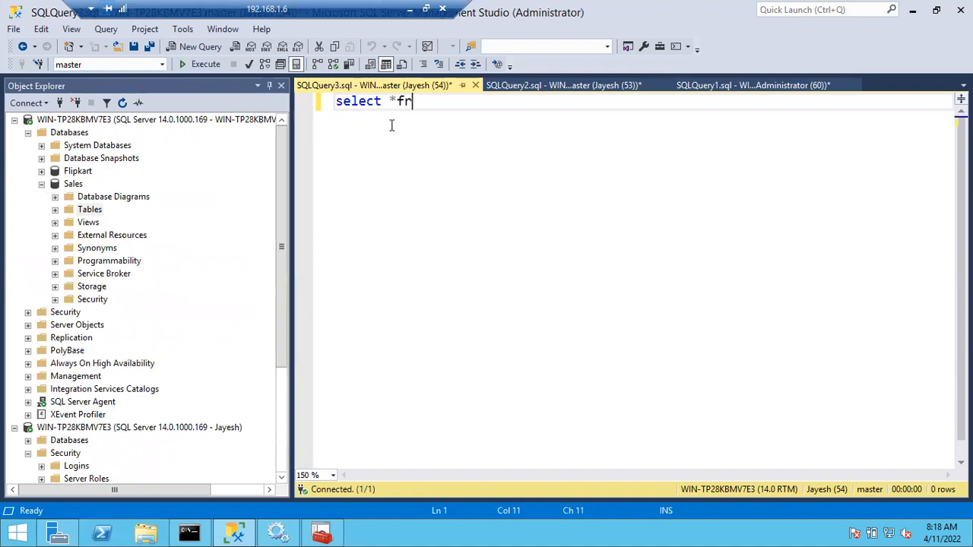
text(om sales)
key(Tab)
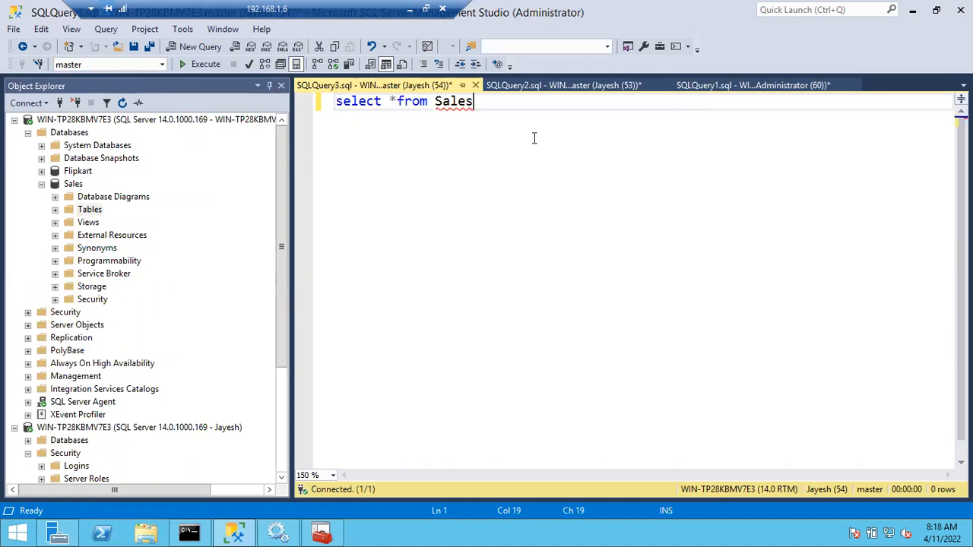
- Try to run the selected statement "select *from Sales" against the master database and check the message output
drag(474, 101, 282, 96)
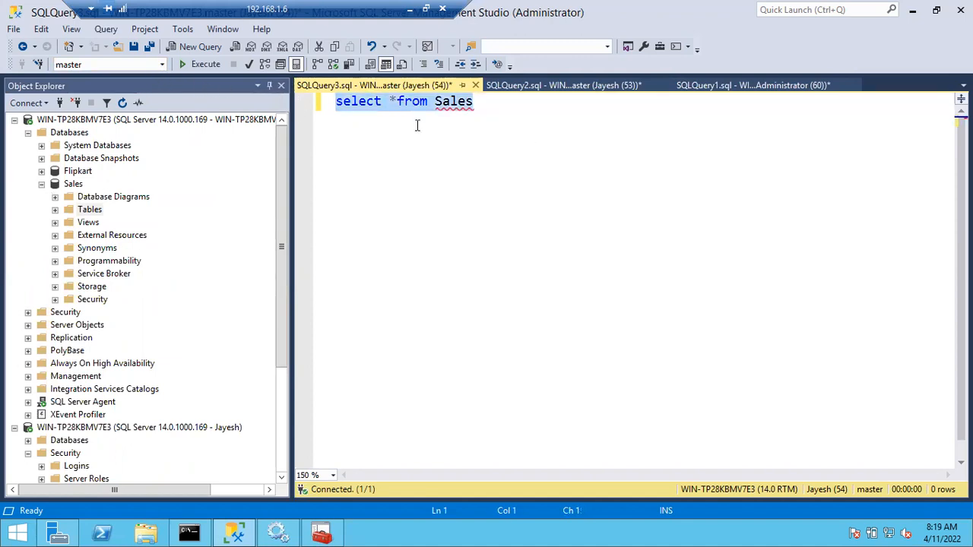
click(202, 65)
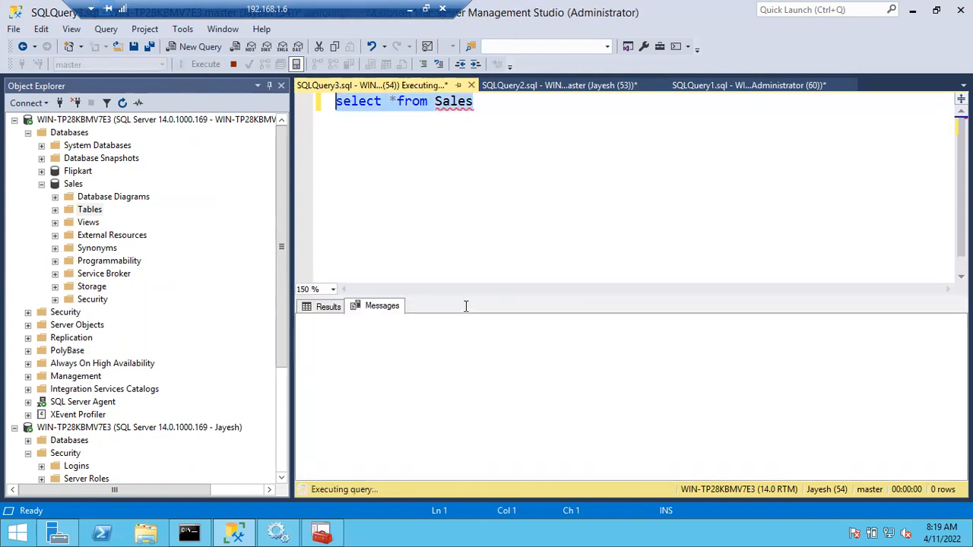
drag(369, 337, 524, 338)
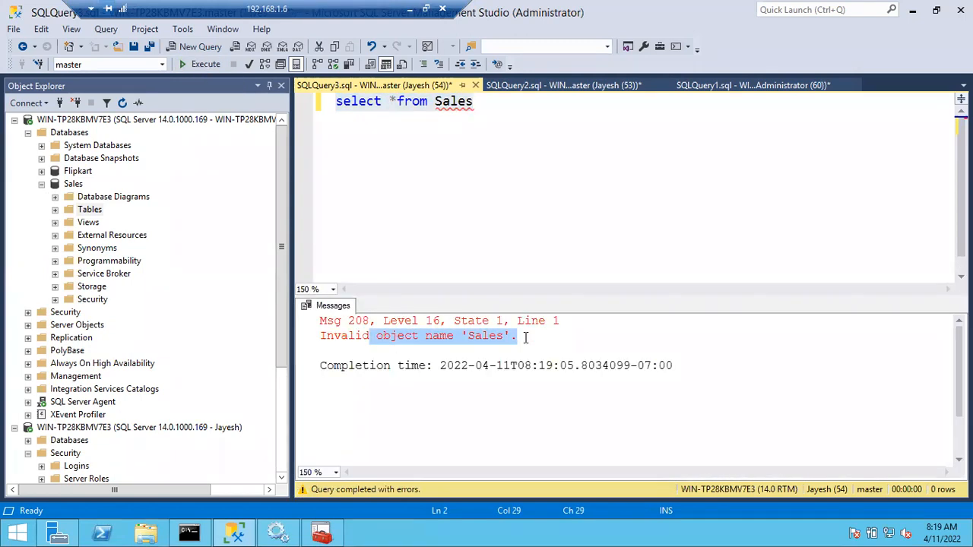
- Switch the query's database context to Sales and run the statement "select *from Sales" again
click(161, 65)
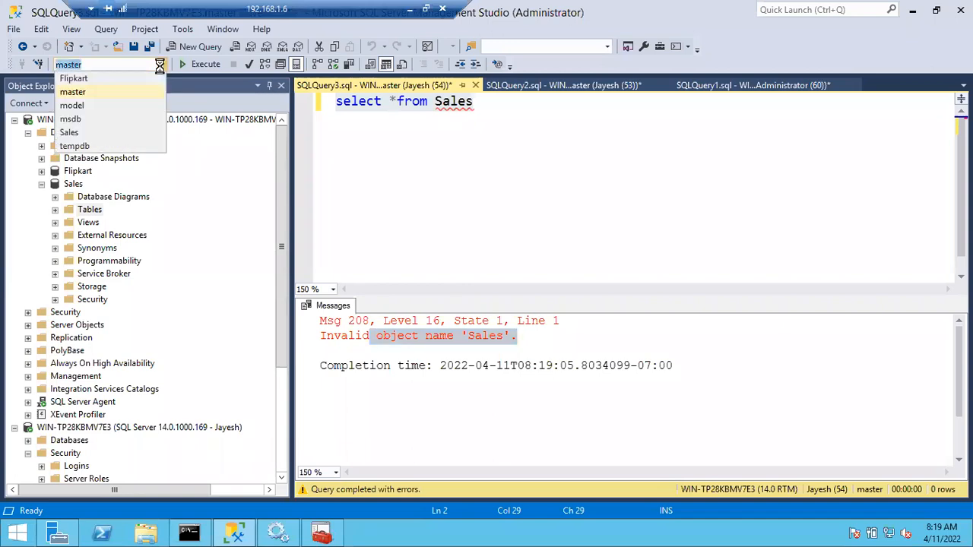
click(82, 133)
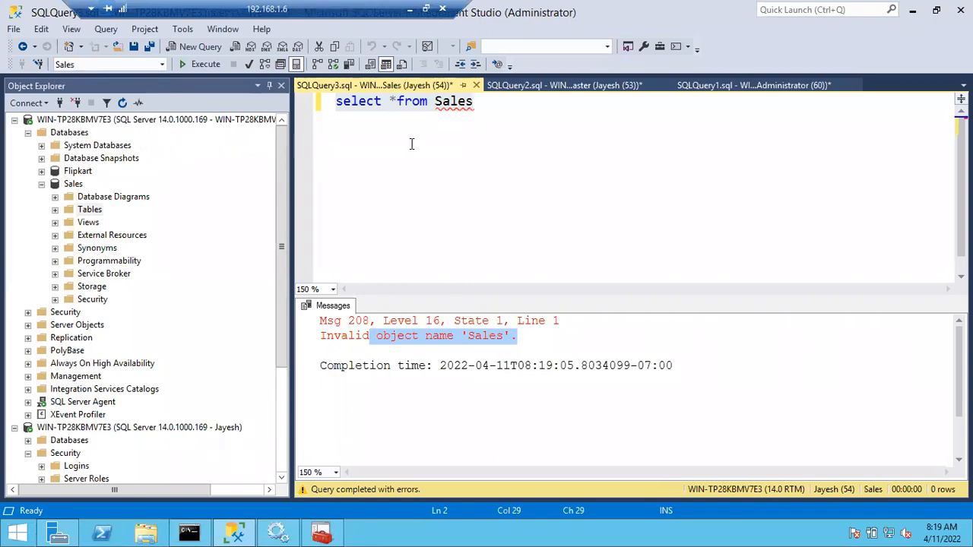
click(443, 104)
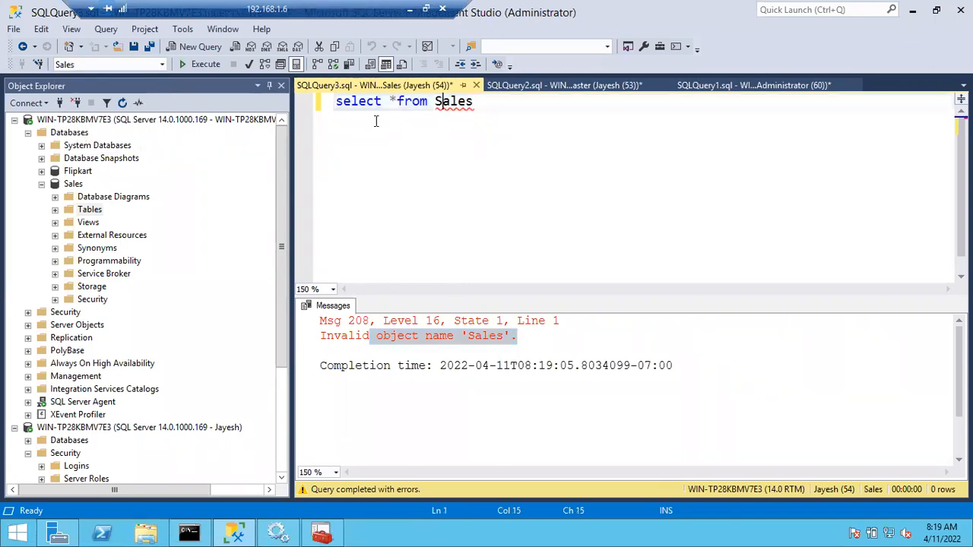
click(323, 107)
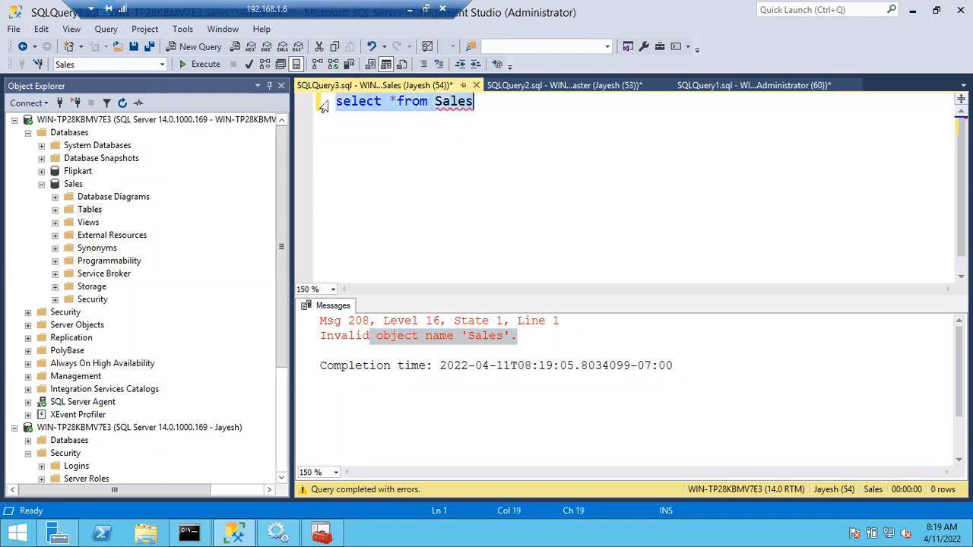
key(F5)
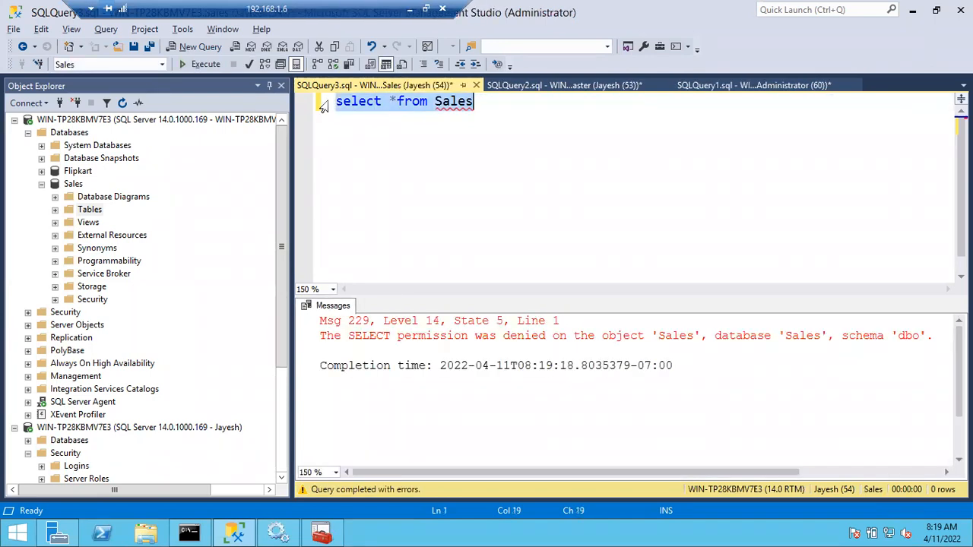
- Examine the query's message output, breaking its long line before the database name and highlighting the message text
drag(349, 335, 501, 335)
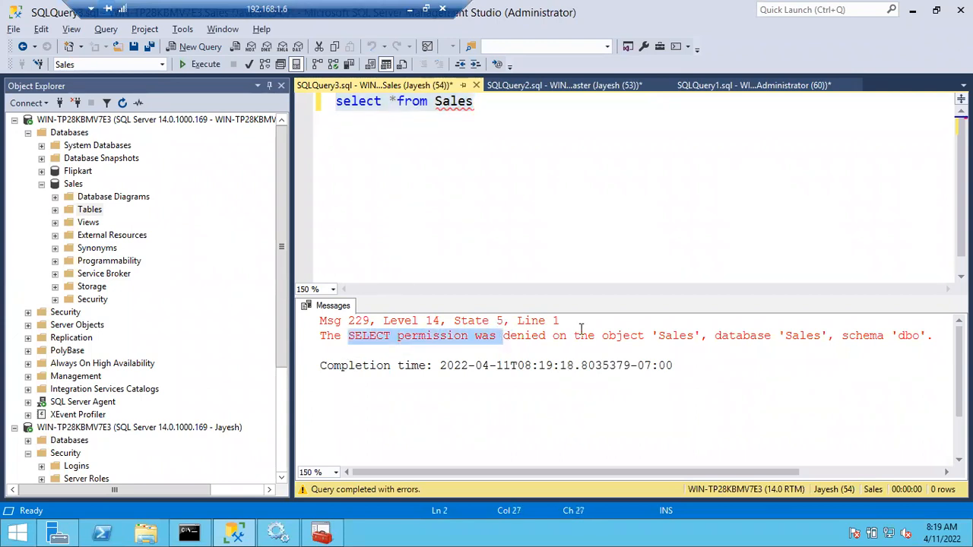
click(708, 336)
key(Return)
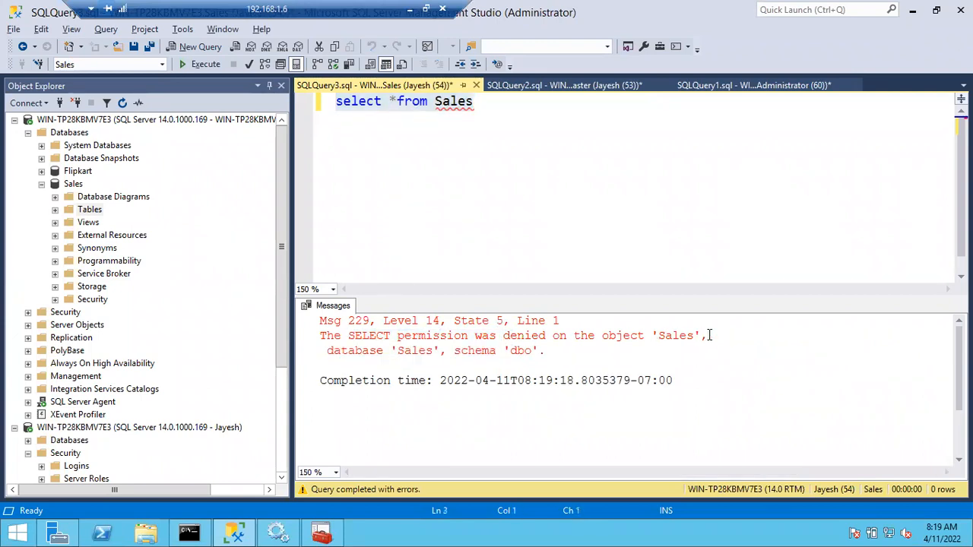
click(553, 350)
drag(552, 350, 320, 321)
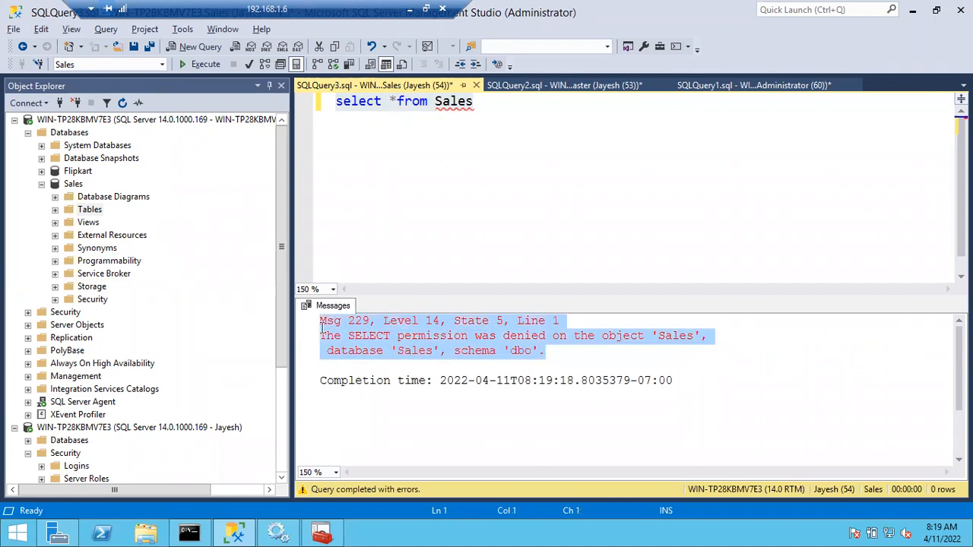